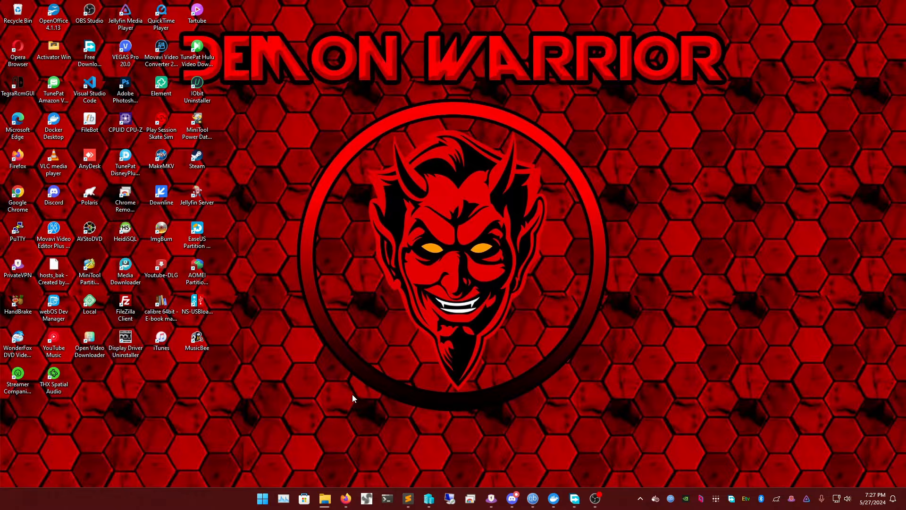
# Switch to the Firefox window showing Duck DNS and bring up an empty new tab
pyautogui.moveTo(345, 498)
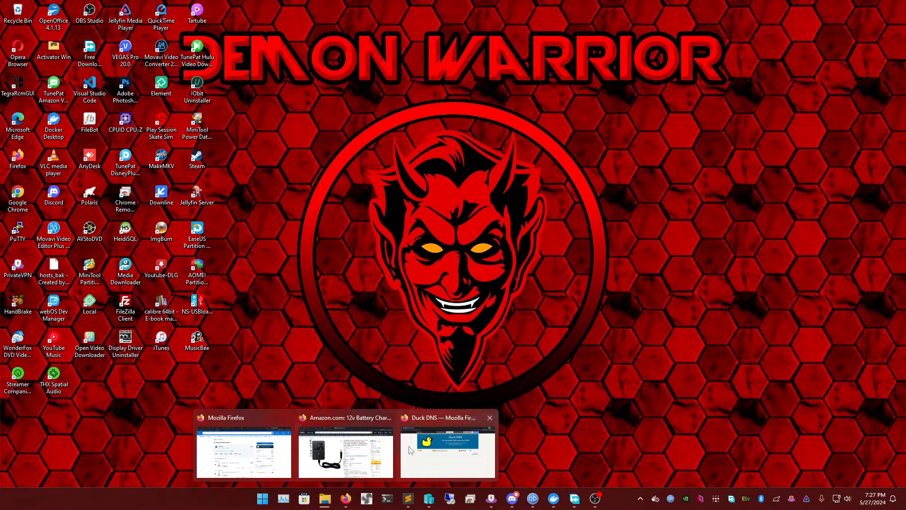
pyautogui.click(408, 425)
pyautogui.click(142, 13)
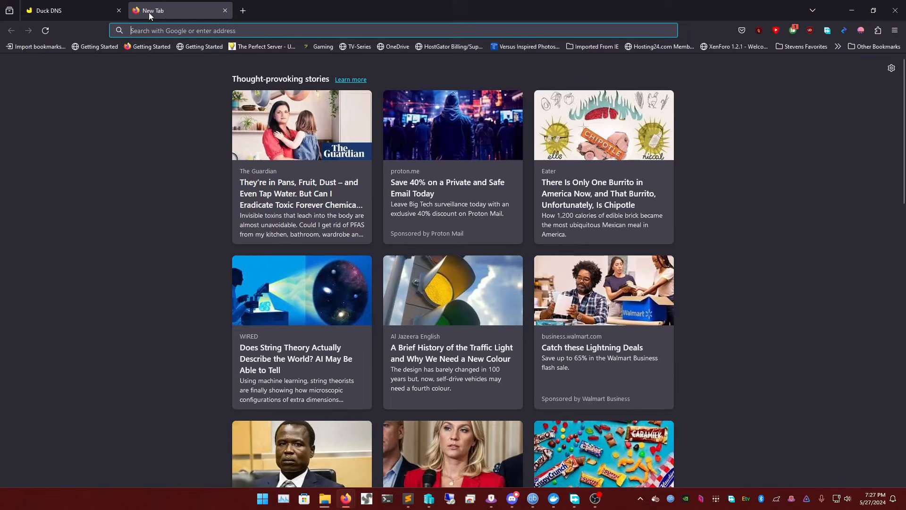
pyautogui.write('jellyfin')
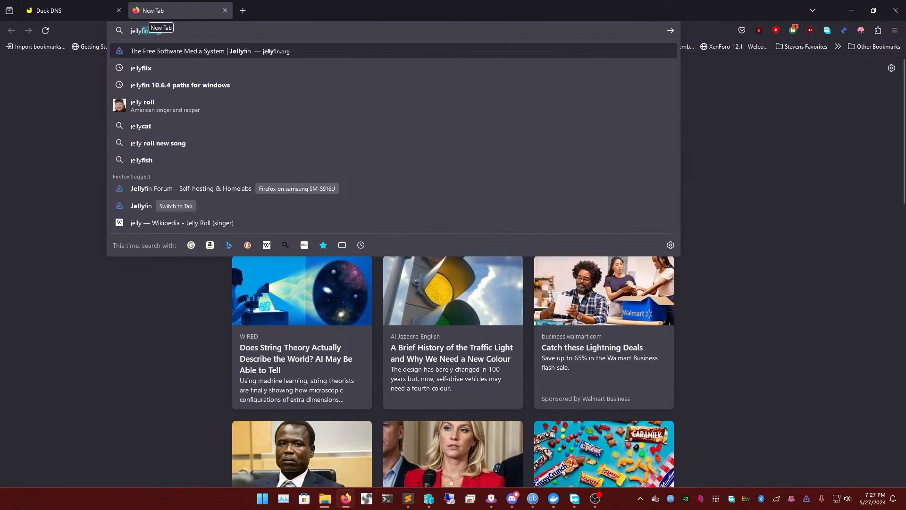
pyautogui.write('.org')
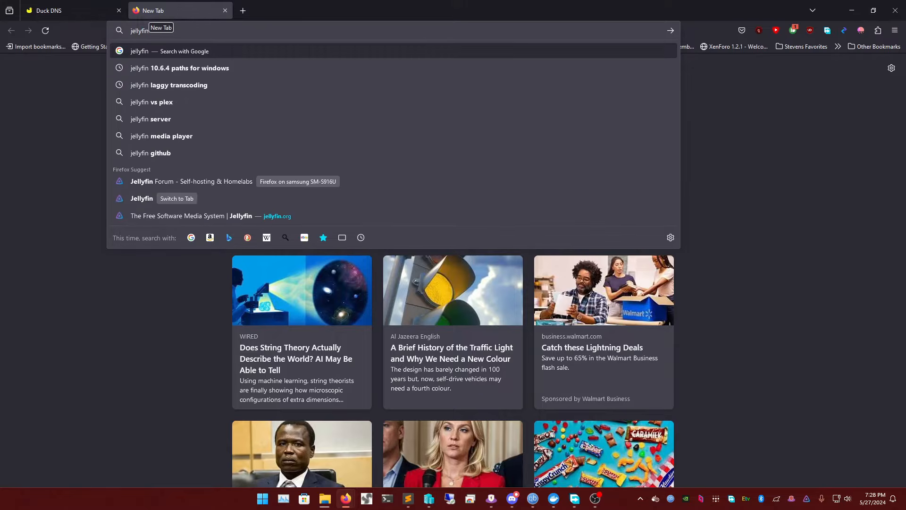
pyautogui.hotkey('ctrl', 'a')
pyautogui.press('BackSpace')
# Open the Jellyfin site tv.movies4you.stream in the empty tab
pyautogui.write('tv.mopv')
pyautogui.press('BackSpace')
pyautogui.press('BackSpace')
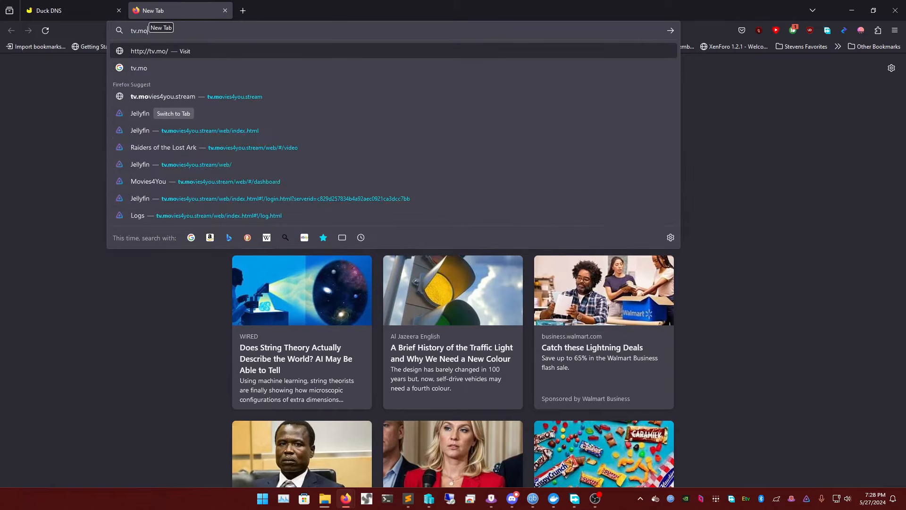
pyautogui.write('vies4you.stream/')
pyautogui.press('Return')
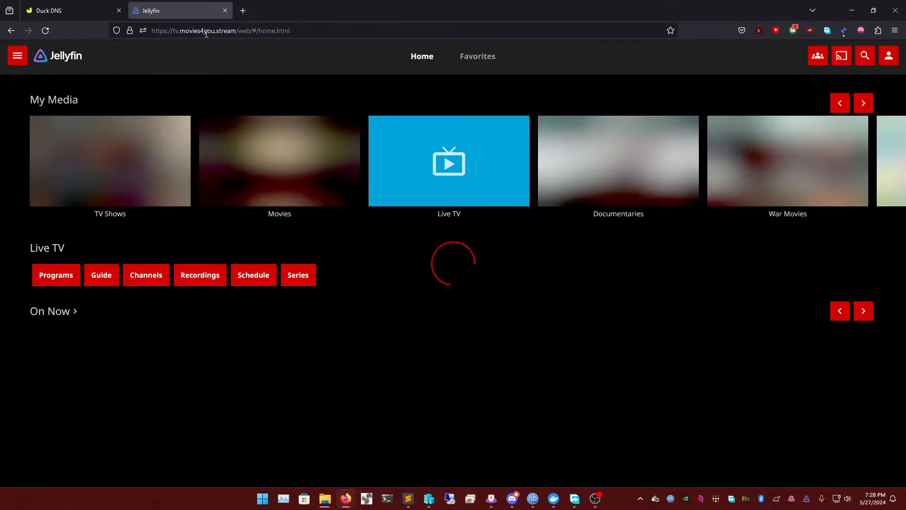
# Point out the movies4you.stream domain in the Jellyfin site's address
pyautogui.click(210, 30)
pyautogui.doubleClick(211, 30)
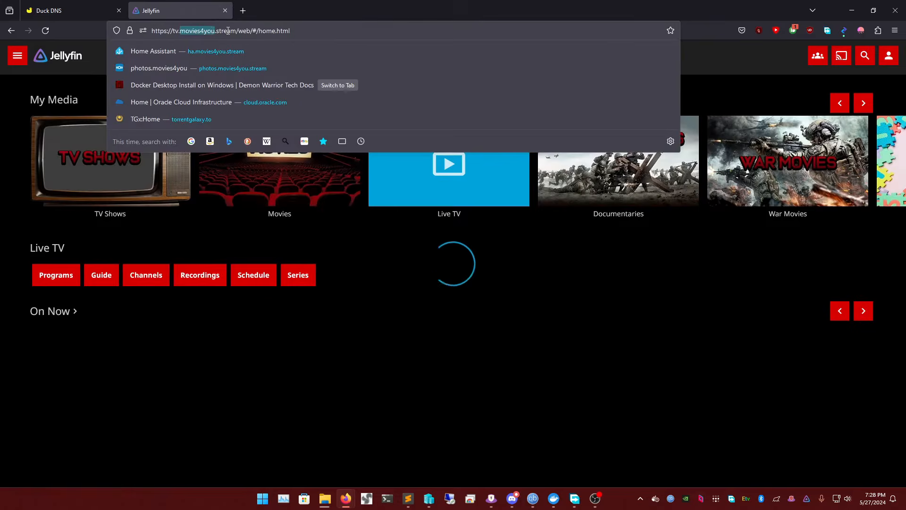
pyautogui.tripleClick(229, 31)
pyautogui.click(228, 30)
pyautogui.click(78, 12)
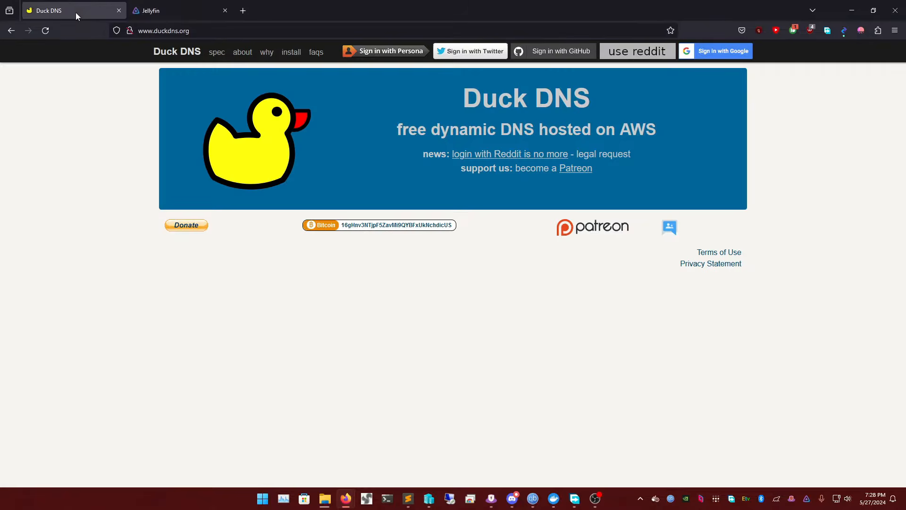
pyautogui.click(193, 31)
pyautogui.press('Escape')
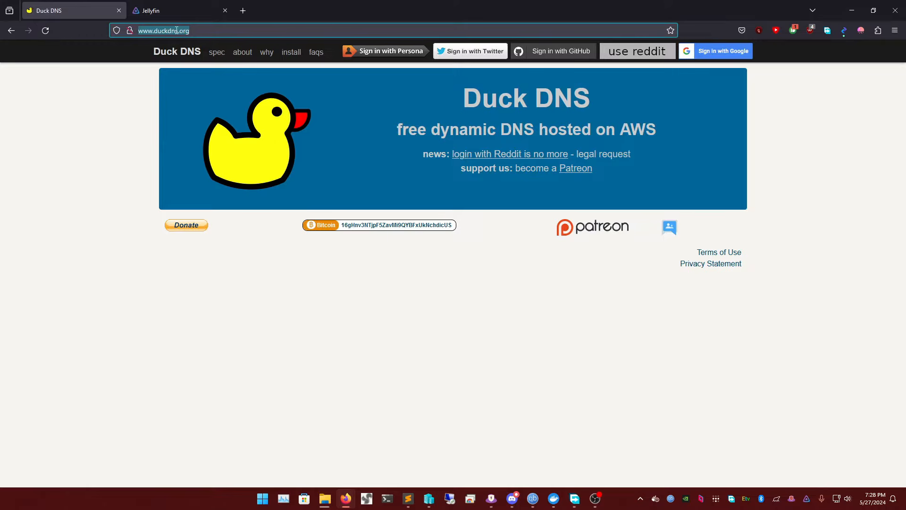
# Open the Caddy Community site, caddy.community, in a new tab
pyautogui.click(243, 11)
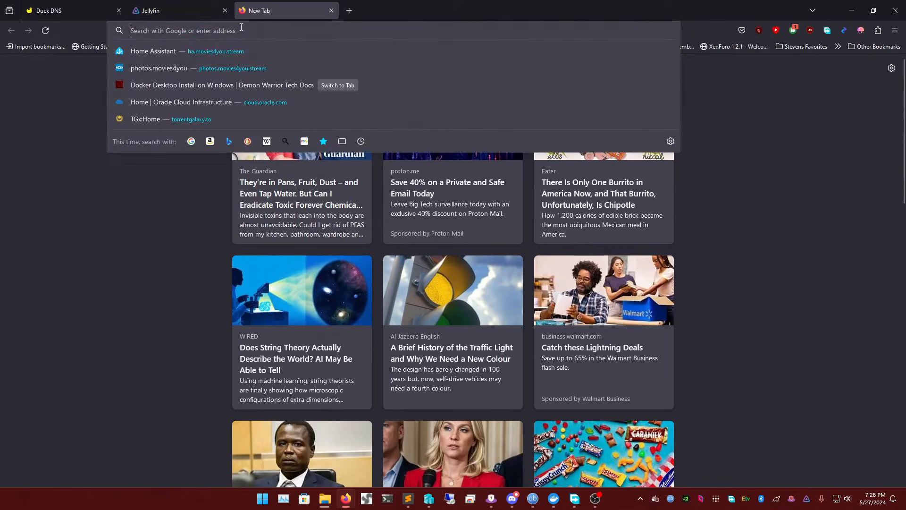
pyautogui.write('caddy.community/')
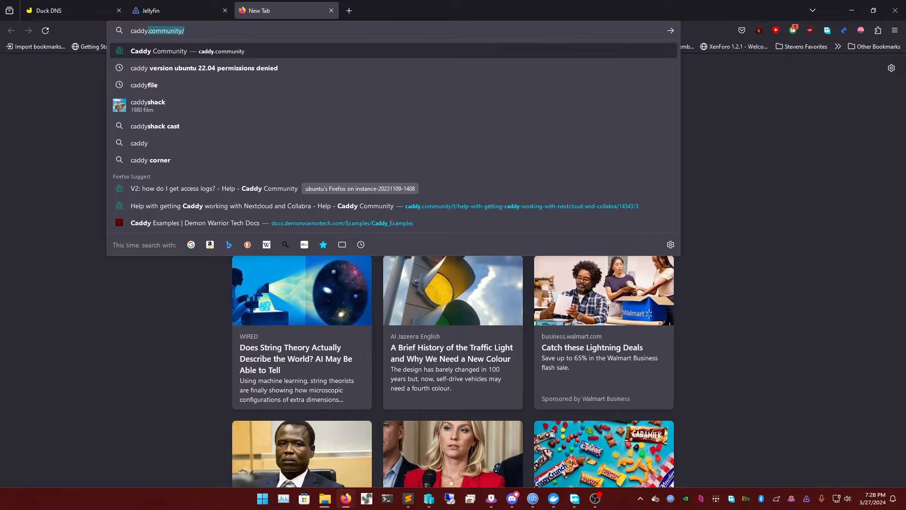
pyautogui.press('Return')
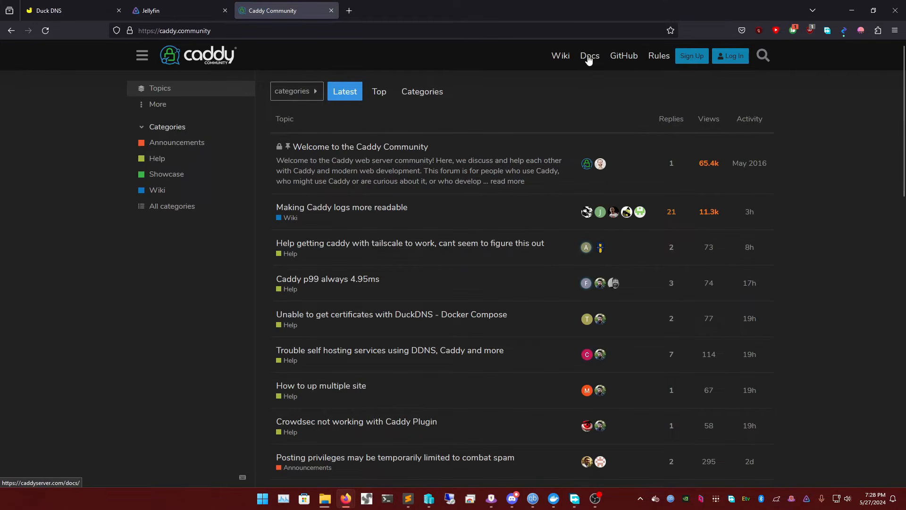
# Go through Caddy's GitHub repository to caddyserver.com and open its download page
pyautogui.click(620, 57)
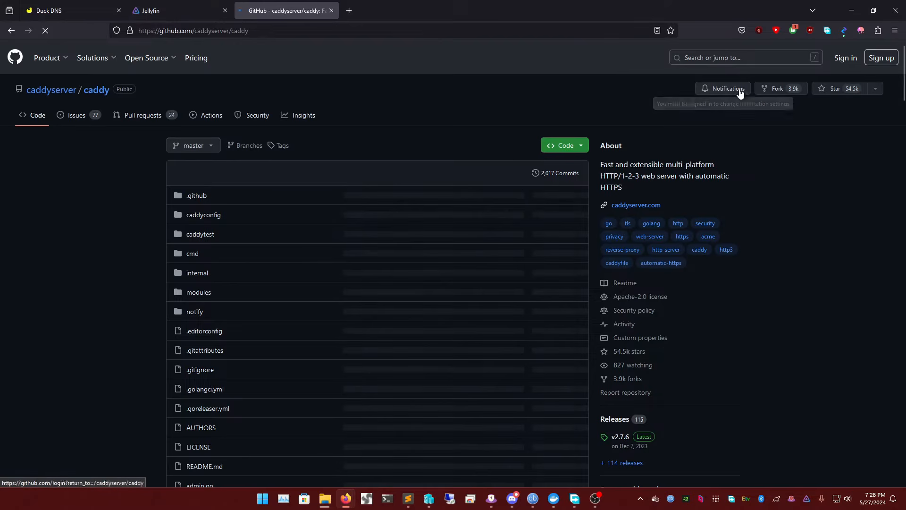
pyautogui.click(635, 206)
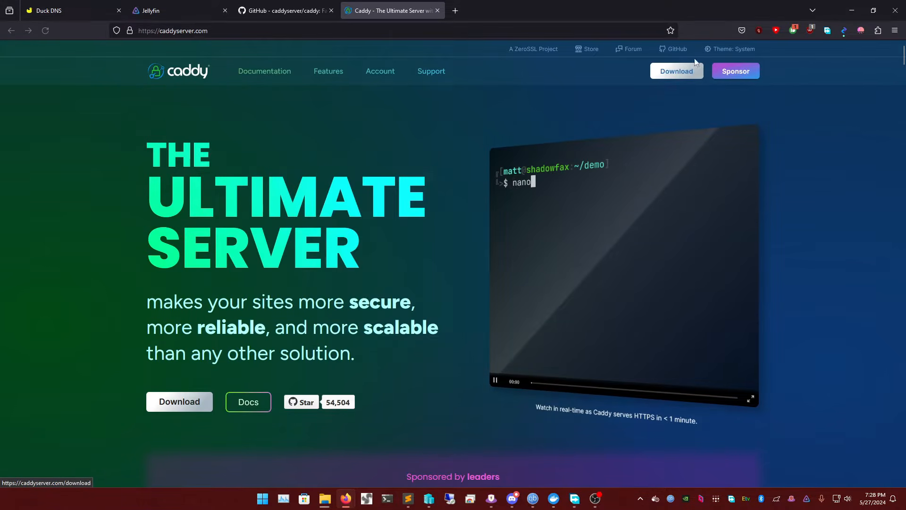
pyautogui.click(677, 71)
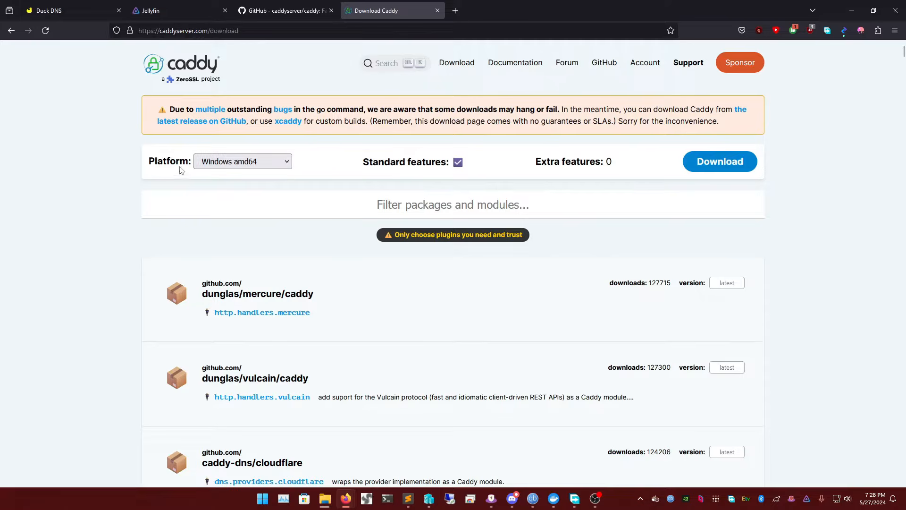
# Look through the available download platforms, keeping Windows amd64 selected
pyautogui.click(228, 165)
pyautogui.scroll(1, 231, 177)
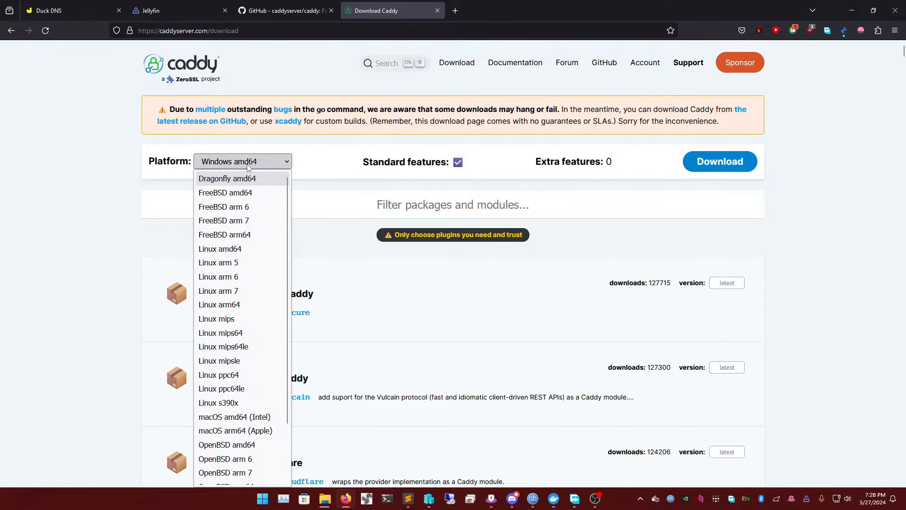
pyautogui.click(329, 155)
pyautogui.click(240, 163)
pyautogui.scroll(1, 216, 245)
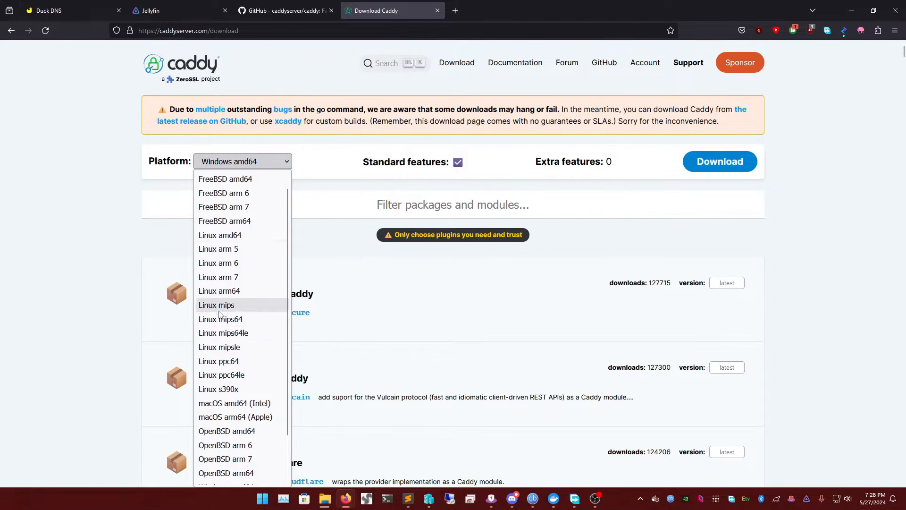
pyautogui.scroll(-2, 231, 307)
pyautogui.scroll(2, 239, 327)
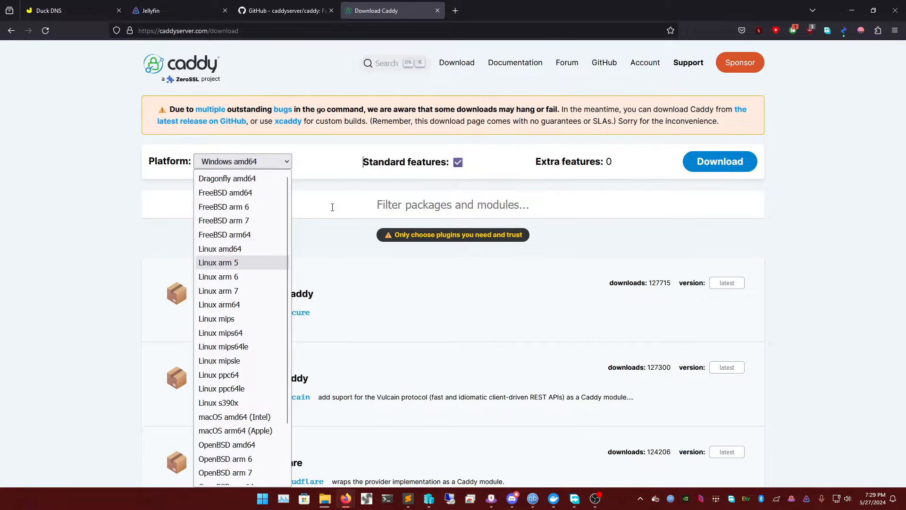
pyautogui.click(334, 196)
# Add the caddy-dns/cloudflare module to the Caddy build
pyautogui.scroll(-4, 283, 260)
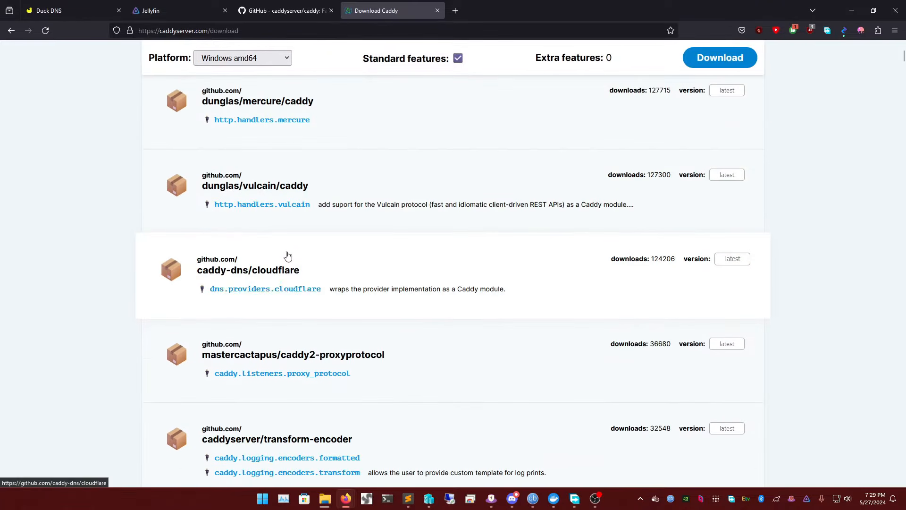
pyautogui.scroll(4, 291, 257)
pyautogui.scroll(-4, 298, 231)
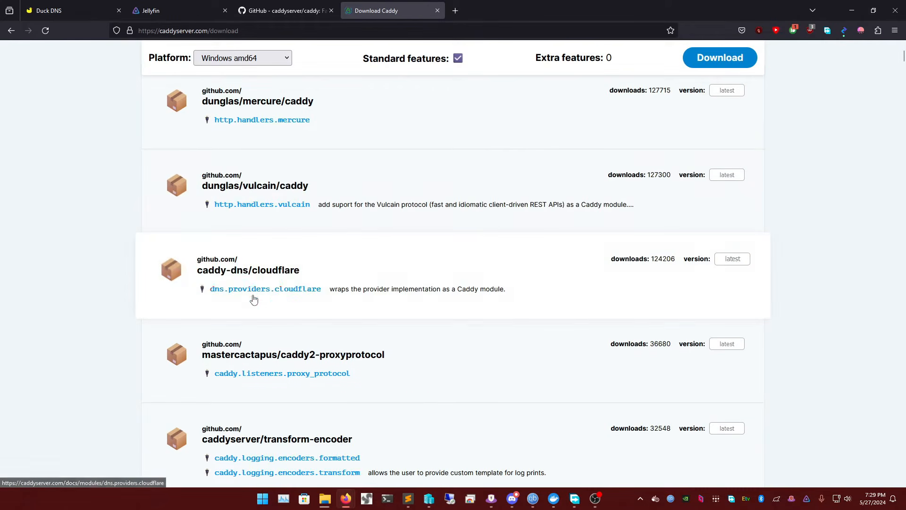
pyautogui.click(330, 269)
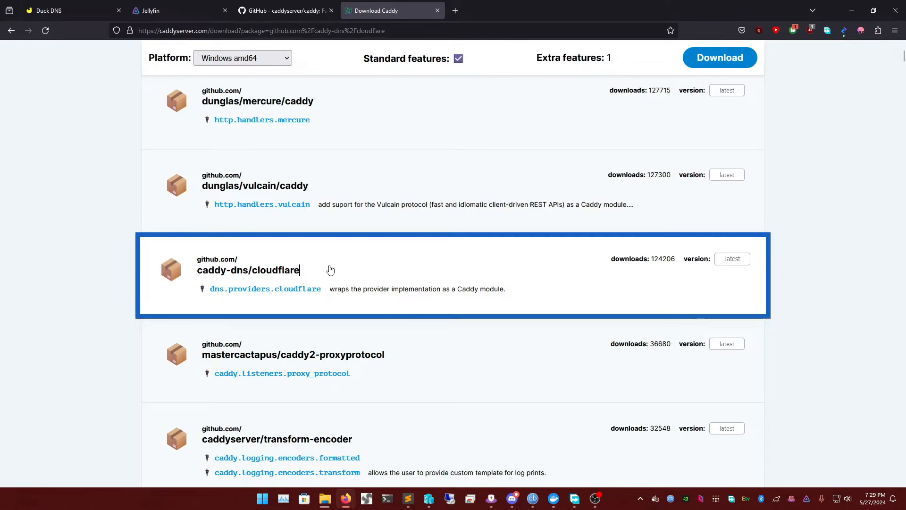
# Add the caddy-dns/duckdns module to the Caddy build
pyautogui.scroll(-5, 330, 269)
pyautogui.scroll(3, 364, 275)
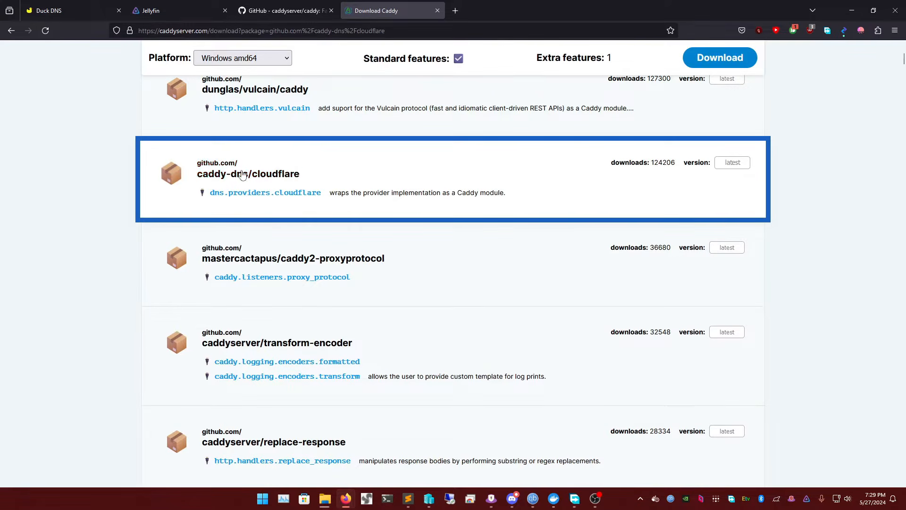
pyautogui.scroll(-9, 340, 178)
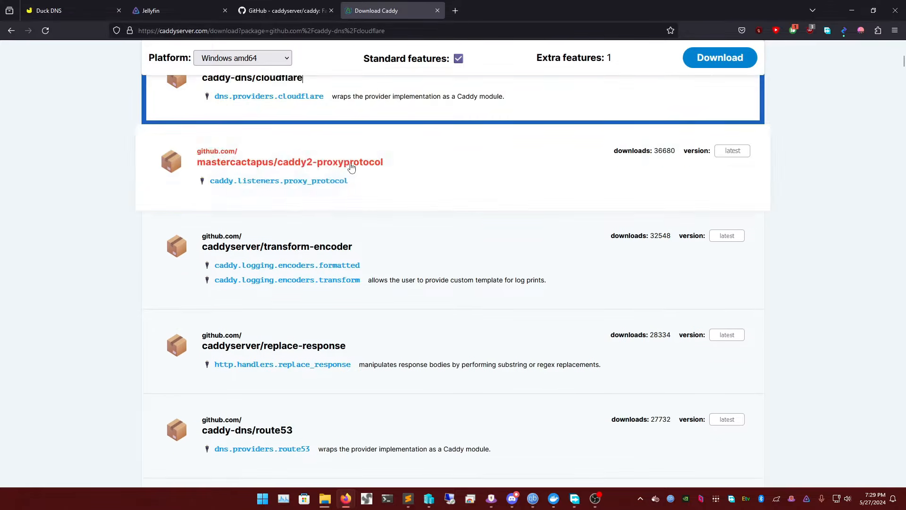
pyautogui.scroll(-2, 322, 279)
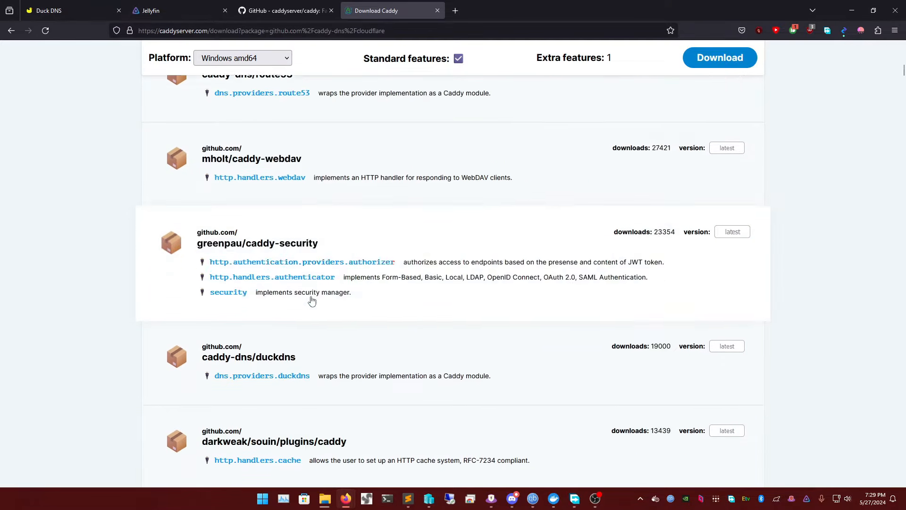
pyautogui.click(330, 277)
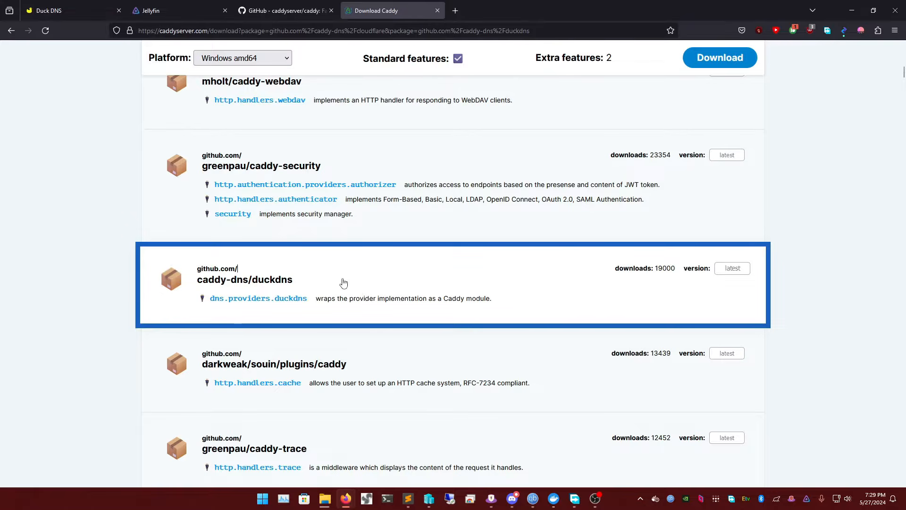
# Download the customized Caddy build and save it in the Downloads folder under the file name download
pyautogui.scroll(7, 373, 276)
pyautogui.scroll(8, 376, 261)
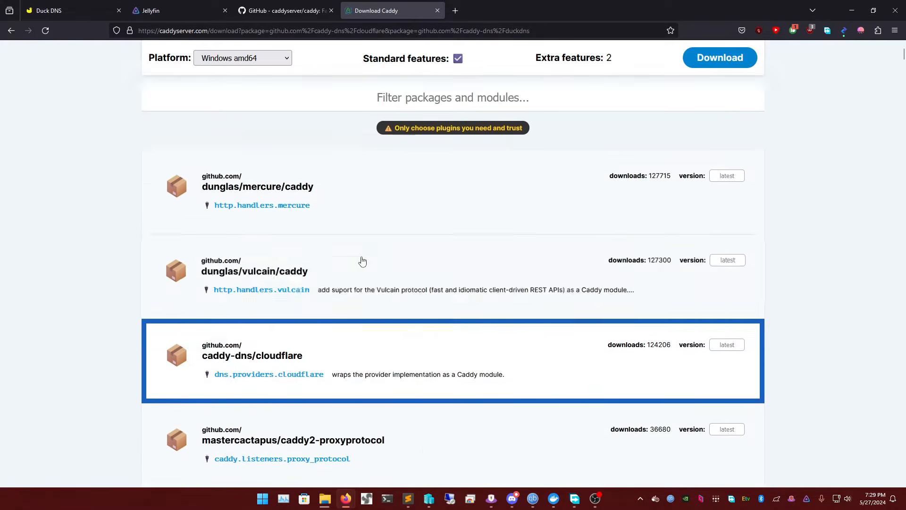
pyautogui.click(701, 161)
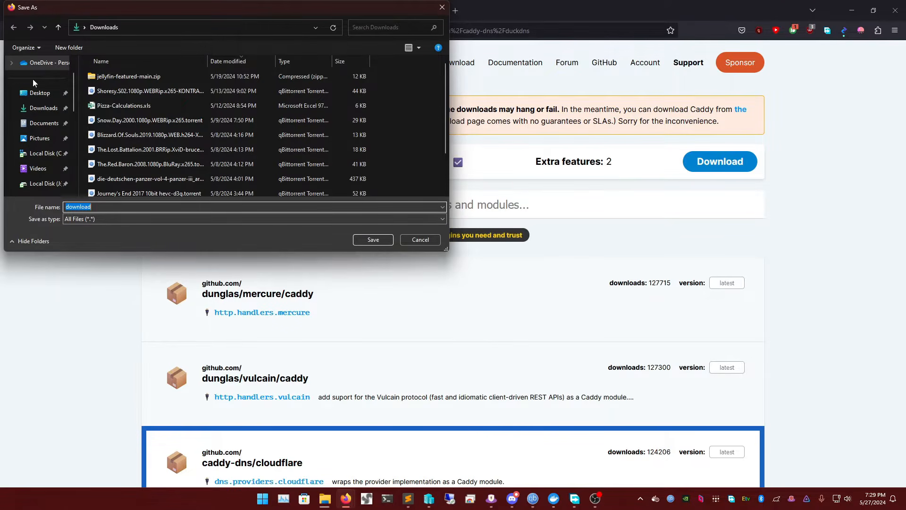
pyautogui.click(32, 112)
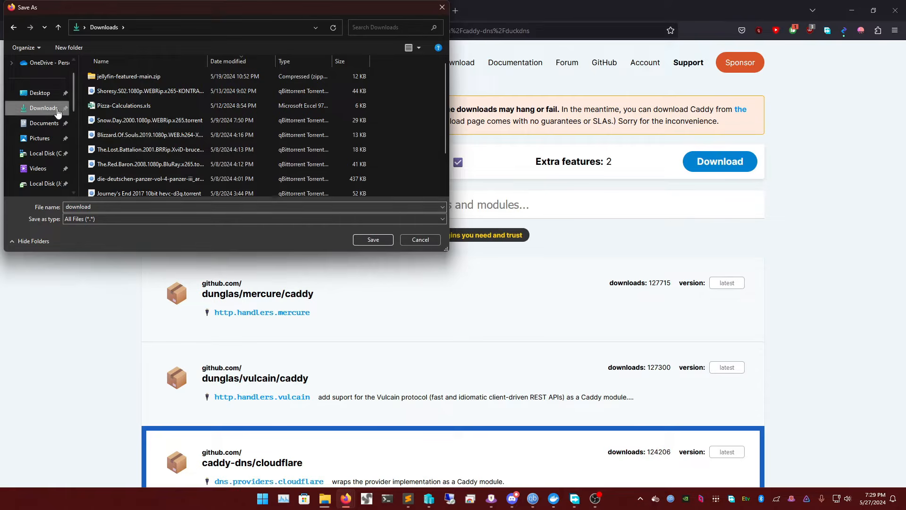
pyautogui.click(372, 240)
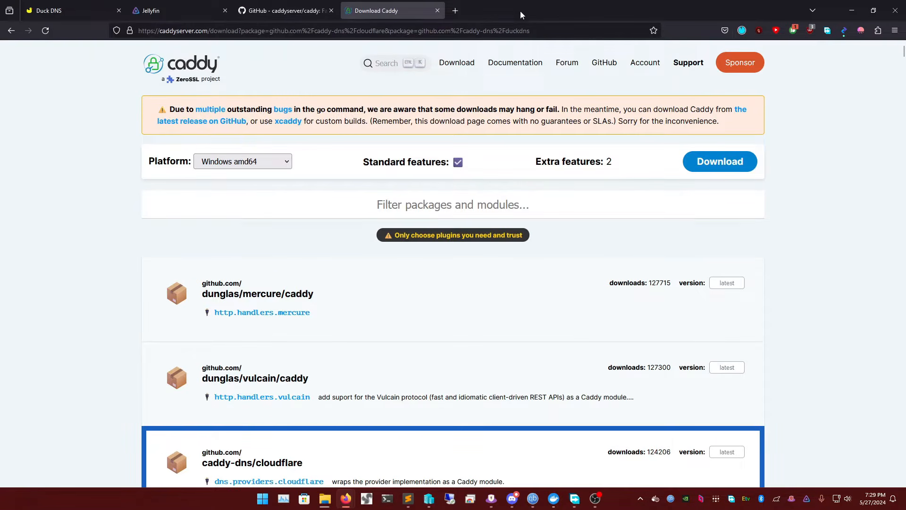
# Close the Caddy GitHub tab and return to the Duck DNS home page
pyautogui.click(315, 4)
pyautogui.click(331, 8)
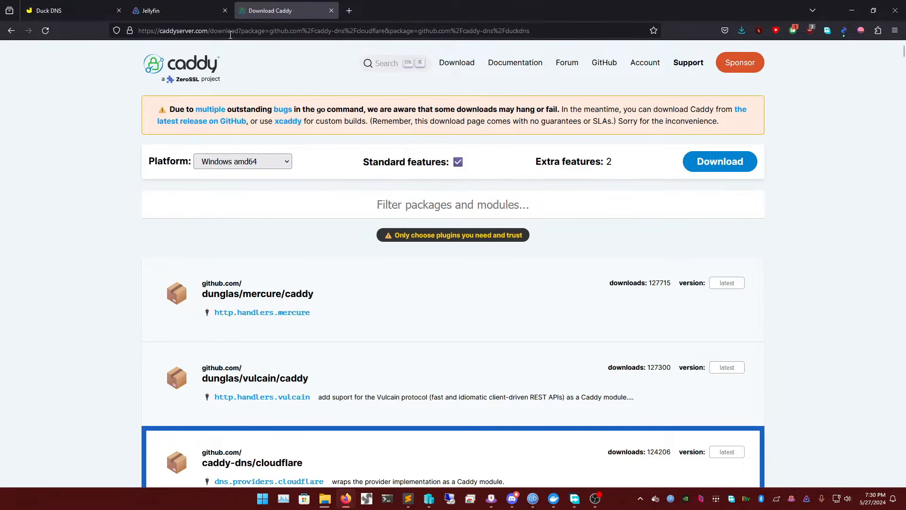
pyautogui.click(56, 9)
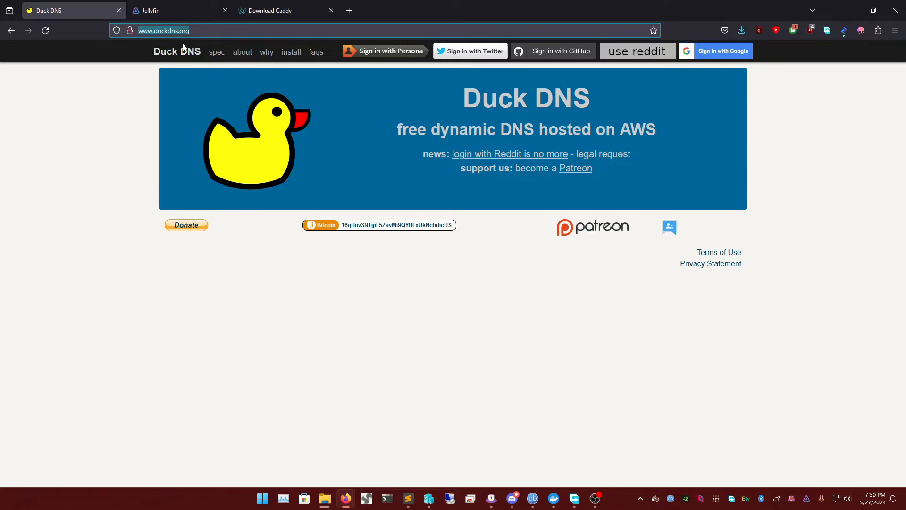
pyautogui.click(206, 30)
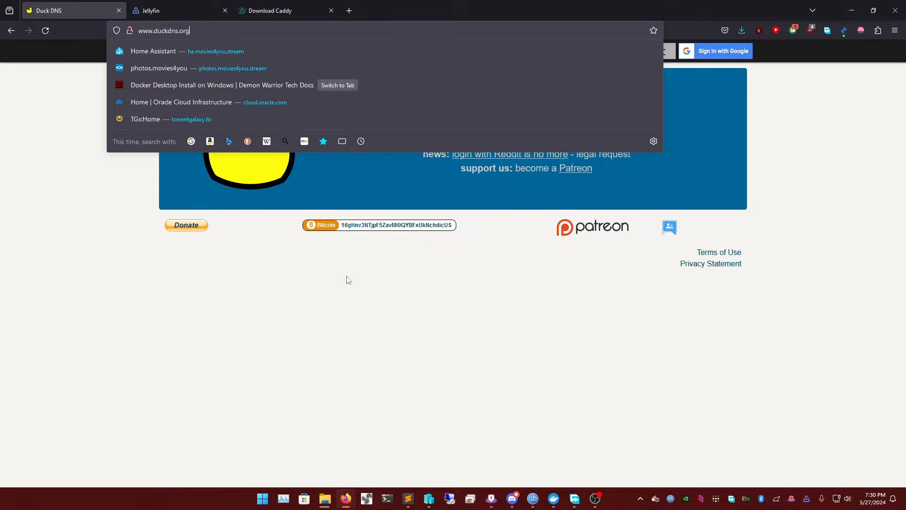
pyautogui.click(391, 297)
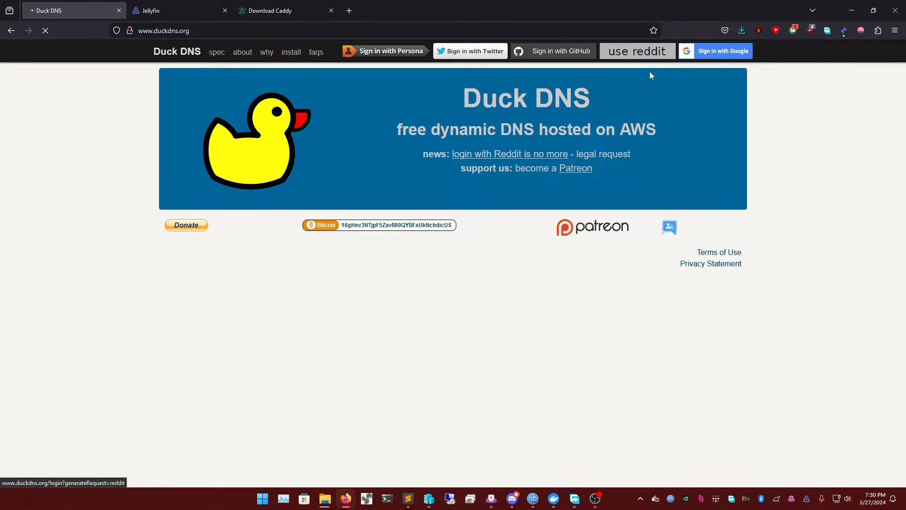
# Open the Google sign-in for Duck DNS, then minimize the browser window
pyautogui.click(704, 52)
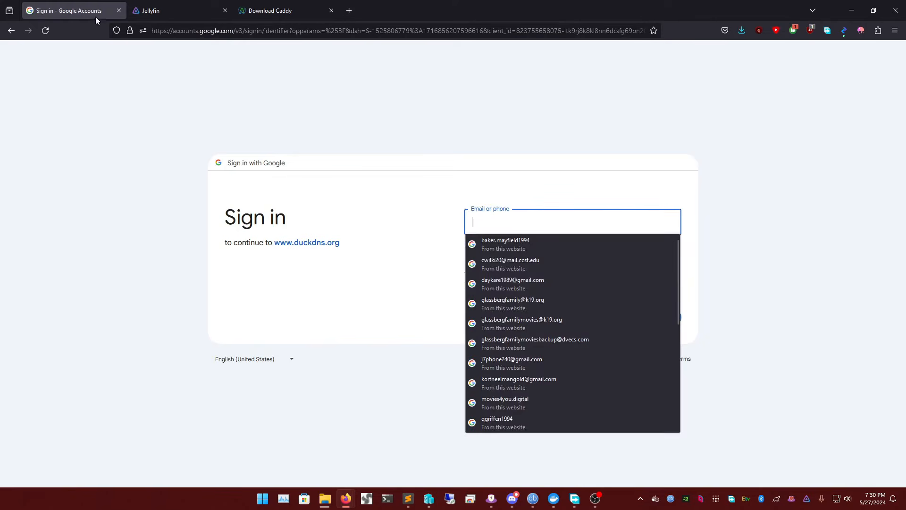
pyautogui.click(851, 10)
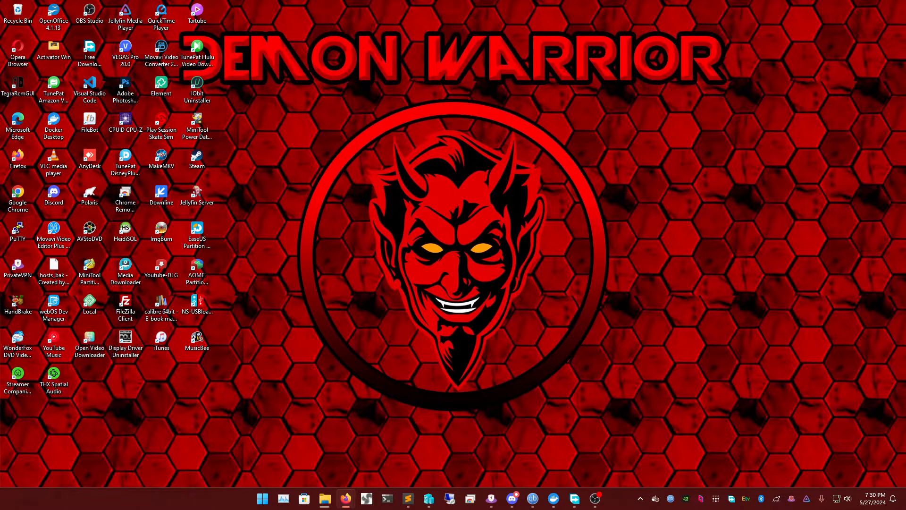
# Bring back the browser and open ipchicken.com in a new tab
pyautogui.moveTo(905, 90); pyautogui.dragTo(450, 2)
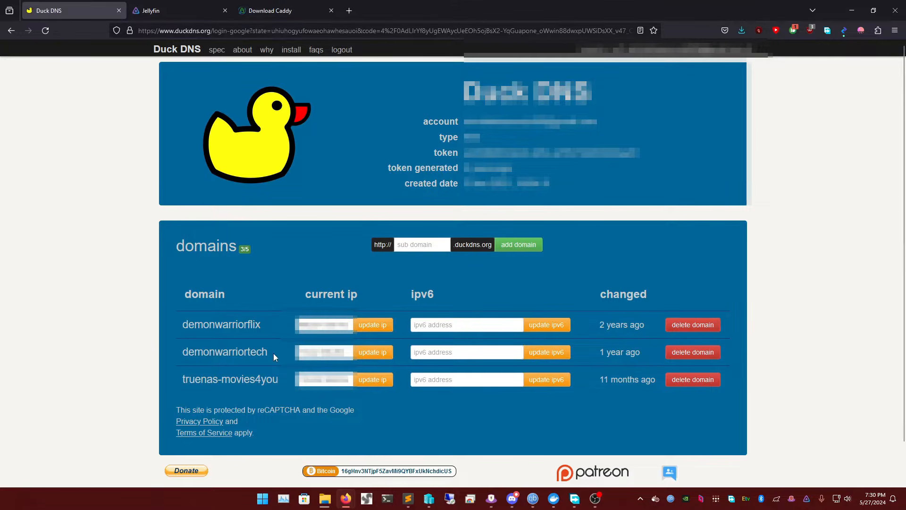
pyautogui.click(355, 17)
pyautogui.write('ipcjhic')
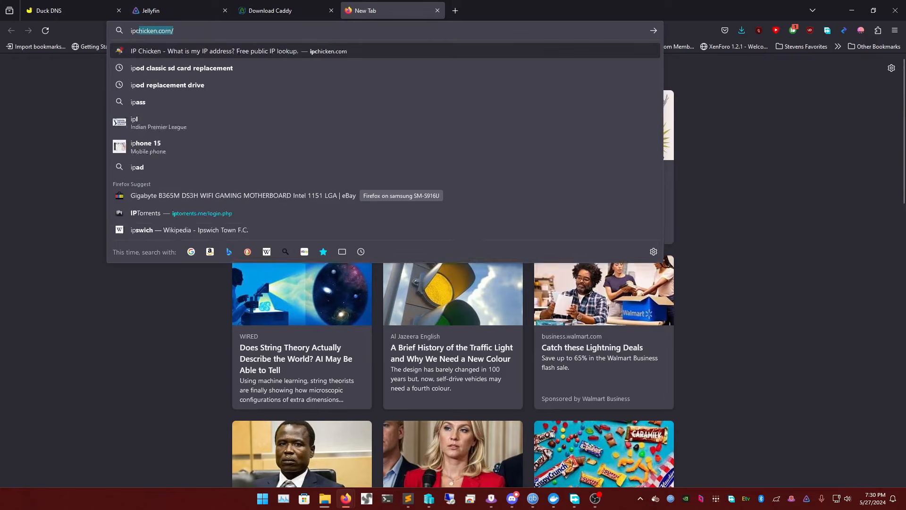
pyautogui.press('BackSpace')
pyautogui.press('BackSpace')
pyautogui.press('BackSpace')
pyautogui.press('BackSpace')
pyautogui.write('hi')
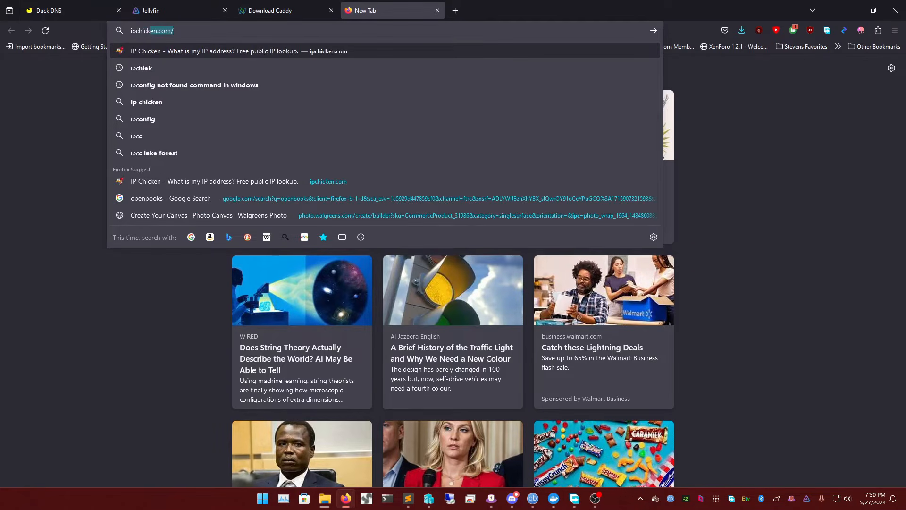
pyautogui.press('Return')
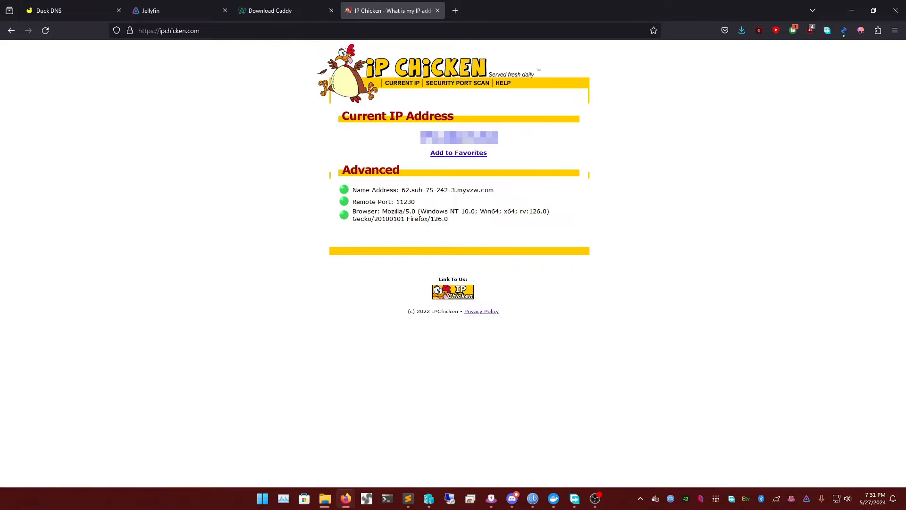
# Copy the current public IP address from IP Chicken and close its tab
pyautogui.doubleClick(468, 136)
pyautogui.rightClick(467, 136)
pyautogui.click(480, 148)
pyautogui.tripleClick(465, 137)
pyautogui.rightClick(452, 136)
pyautogui.click(465, 146)
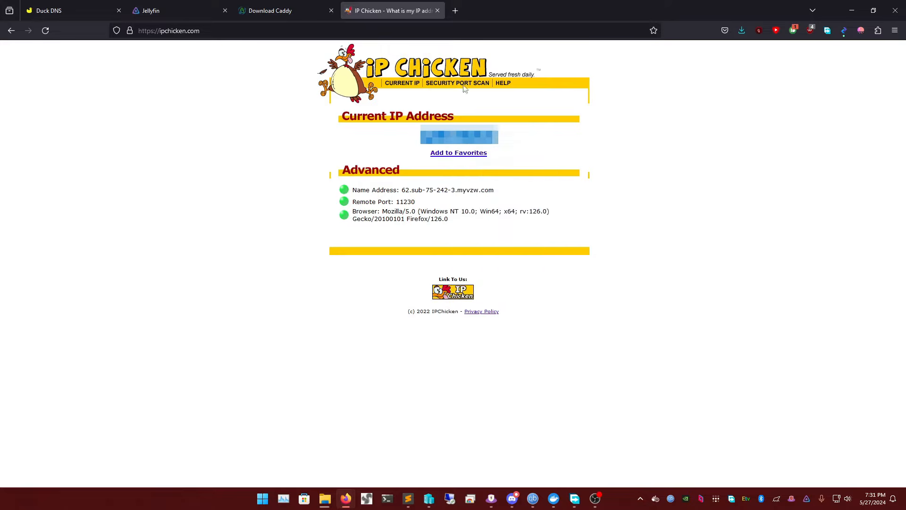
pyautogui.click(438, 11)
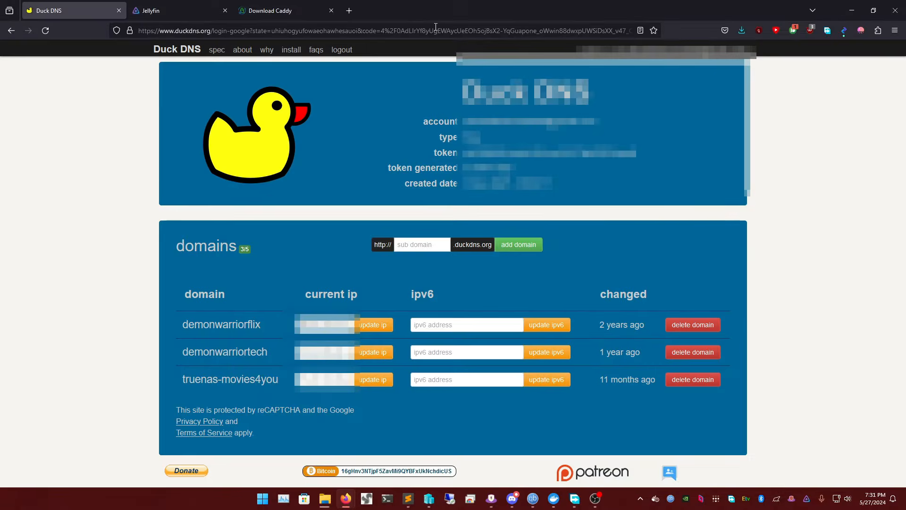
# Review the Standard features option and the selected modules on the Caddy download page
pyautogui.click(300, 9)
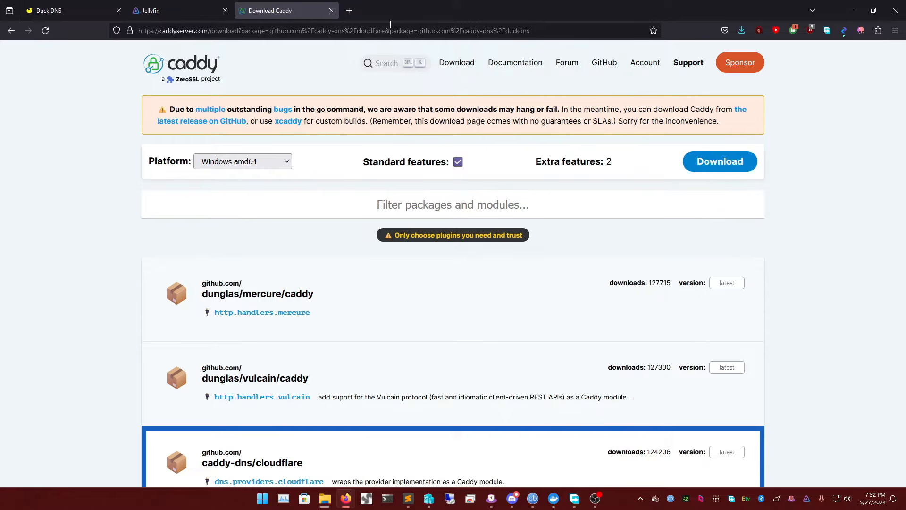
pyautogui.scroll(-2, 325, 139)
pyautogui.scroll(2, 324, 138)
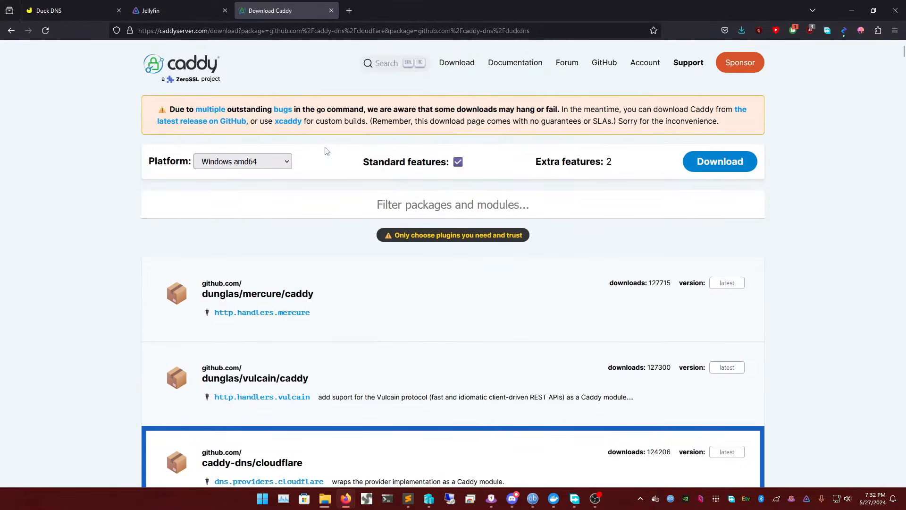
pyautogui.tripleClick(391, 161)
pyautogui.doubleClick(422, 159)
pyautogui.doubleClick(382, 161)
pyautogui.doubleClick(423, 162)
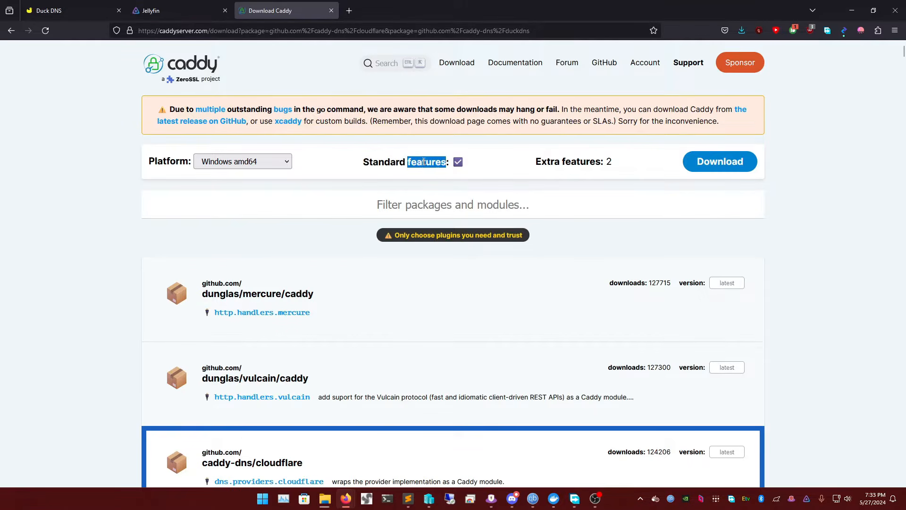
pyautogui.tripleClick(391, 161)
pyautogui.doubleClick(422, 162)
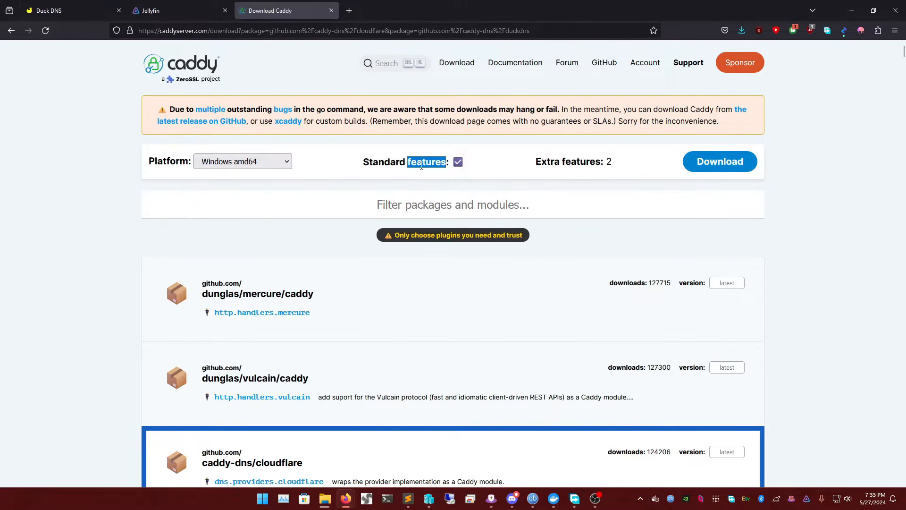
pyautogui.doubleClick(390, 163)
pyautogui.click(420, 162)
pyautogui.scroll(-1, 355, 172)
pyautogui.scroll(1, 348, 176)
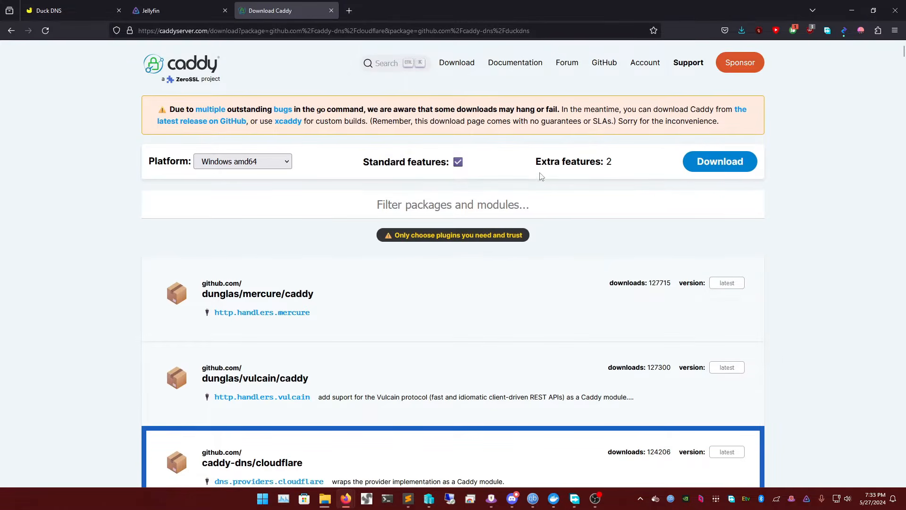
# Return to Duck DNS and delete the demonwarriorflix domain from the account
pyautogui.click(97, 12)
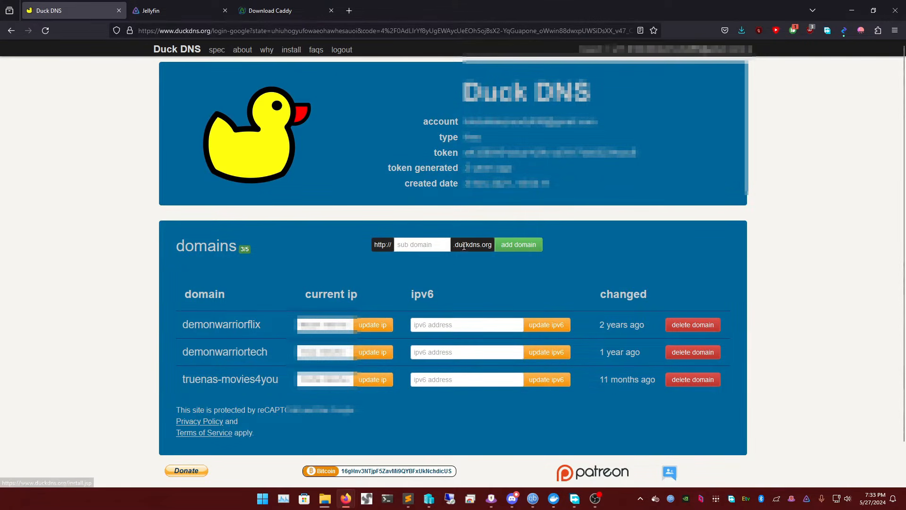
pyautogui.click(431, 242)
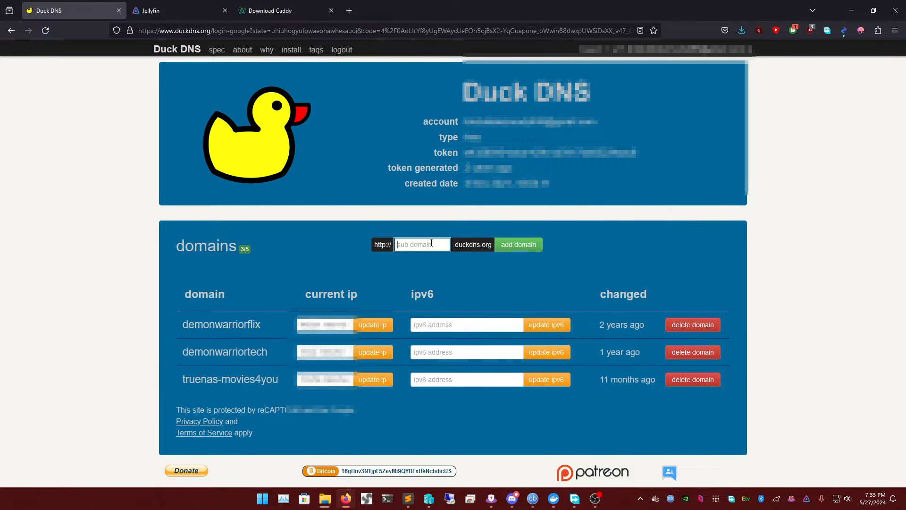
pyautogui.click(694, 325)
pyautogui.click(499, 283)
# Add demonwarriorflix as a duckdns.org subdomain
pyautogui.click(420, 281)
pyautogui.write('demonwarriorflix')
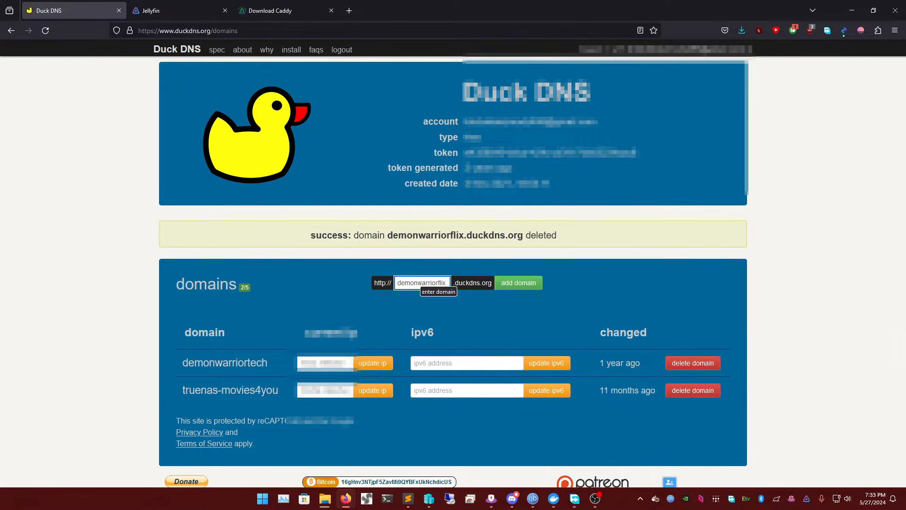
pyautogui.click(528, 283)
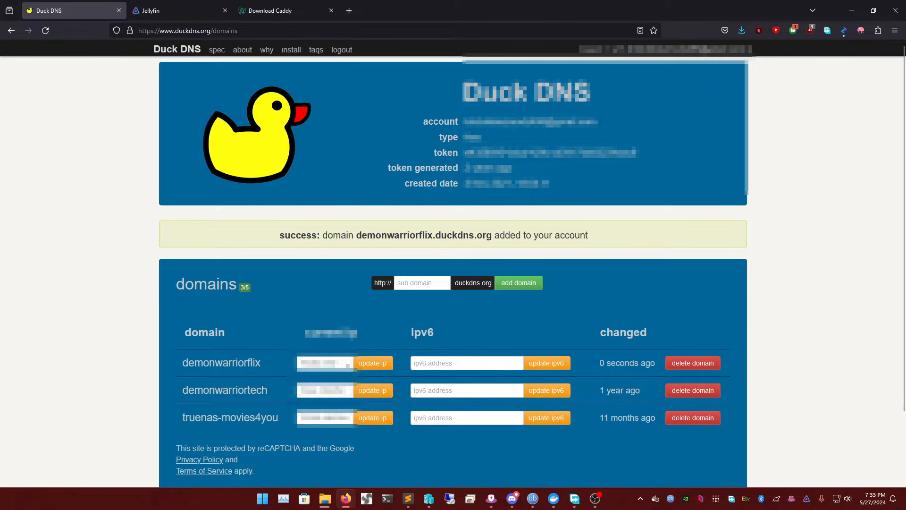
# Examine the account and token details at the head of the Duck DNS domains page
pyautogui.tripleClick(494, 121)
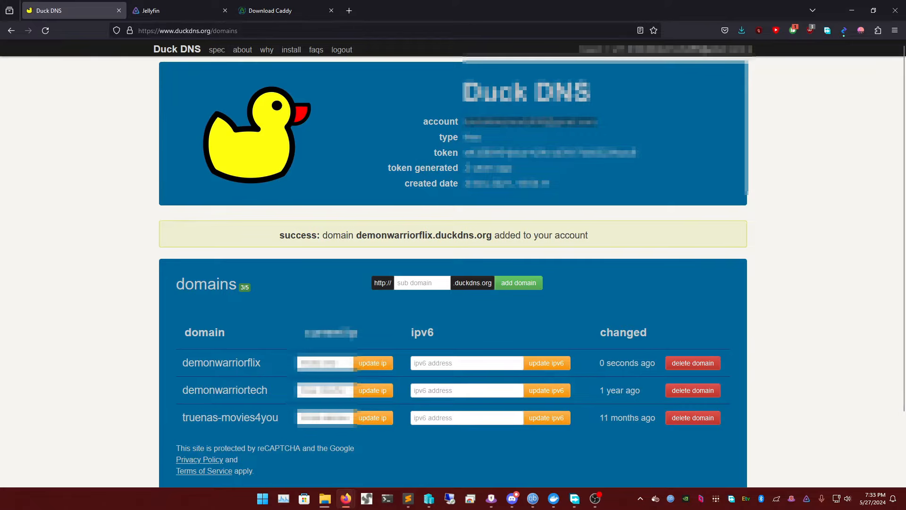
pyautogui.tripleClick(514, 152)
pyautogui.click(524, 153)
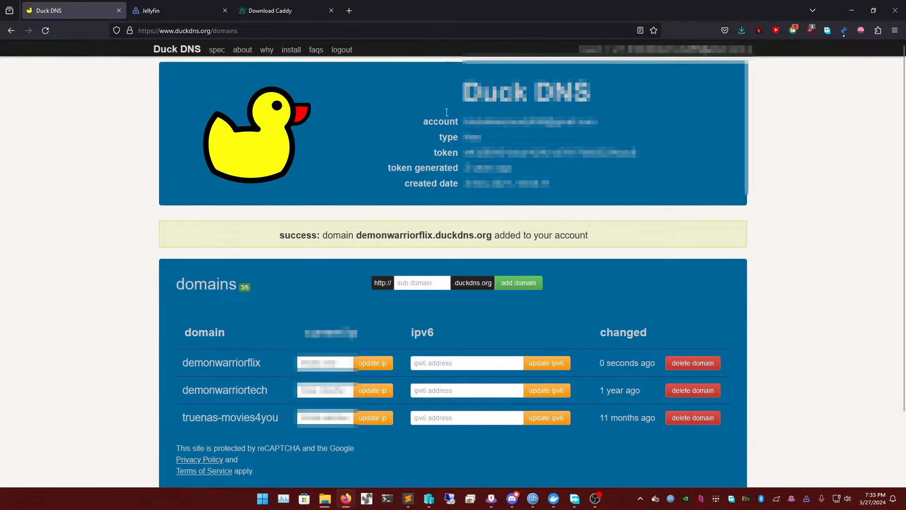
# Go to the Duck DNS install page and open the windows-gui instructions in a new tab
pyautogui.click(293, 53)
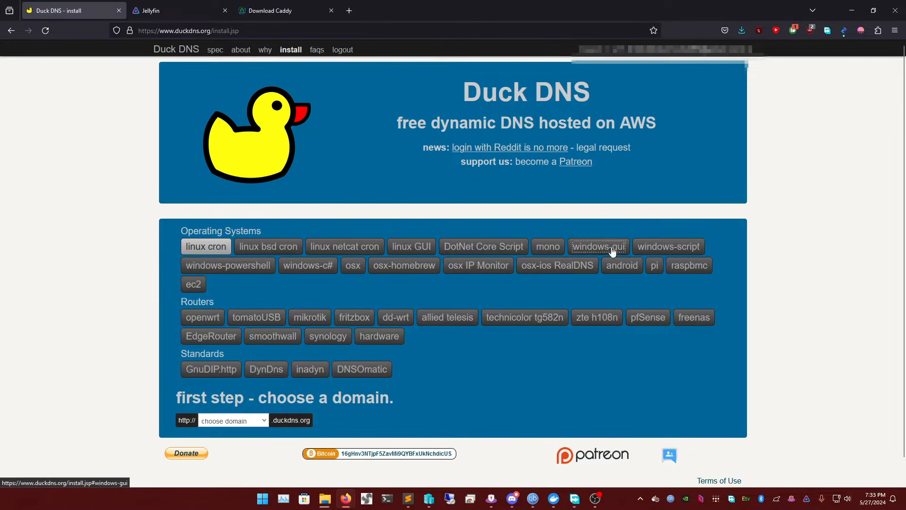
pyautogui.click(590, 252)
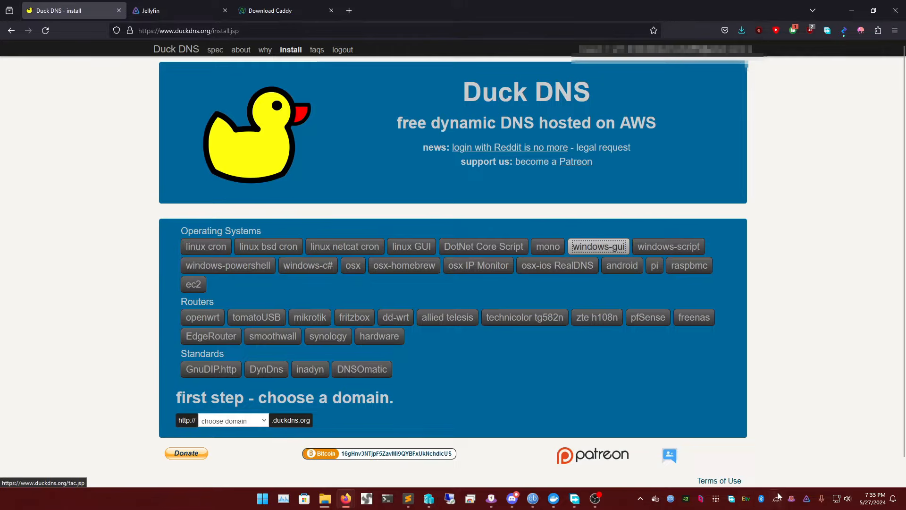
pyautogui.rightClick(806, 499)
pyautogui.click(765, 461)
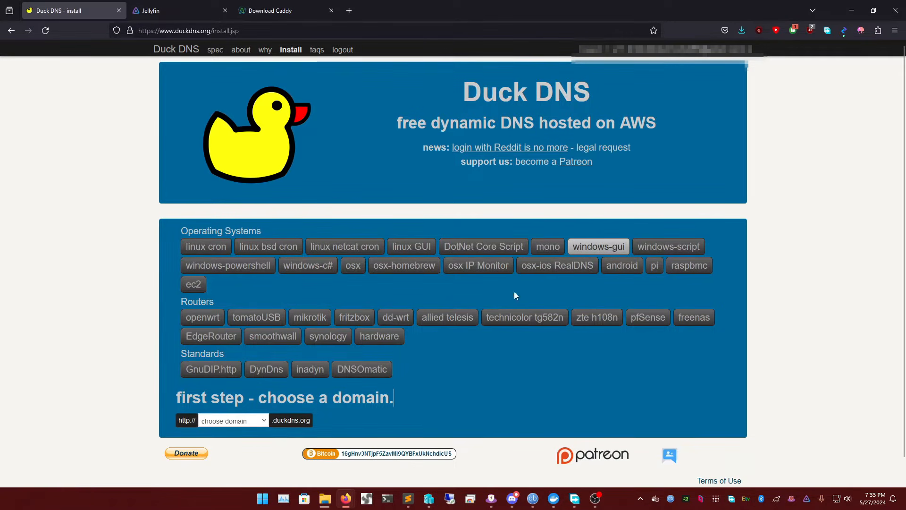
pyautogui.click(596, 247)
pyautogui.rightClick(593, 251)
pyautogui.click(614, 258)
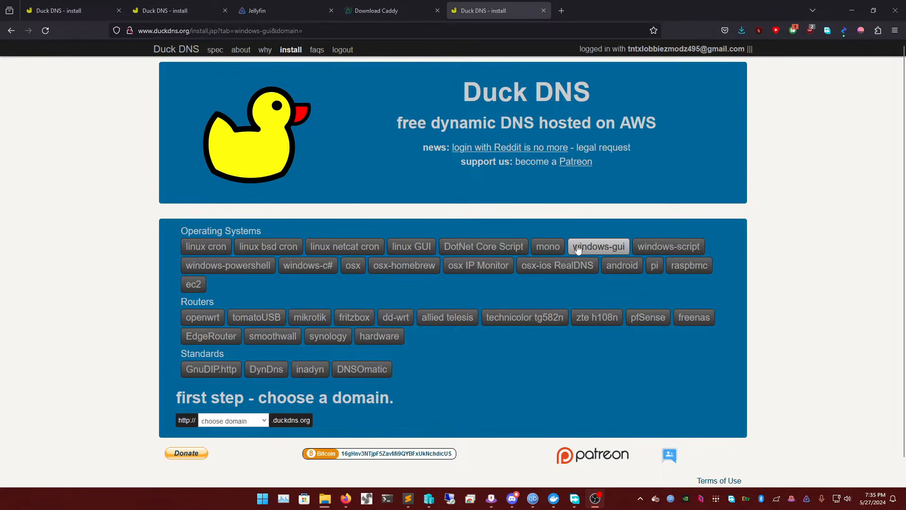
# Choose the demonwarriorflix domain for the windows-gui setup and read through its installation instructions
pyautogui.click(264, 421)
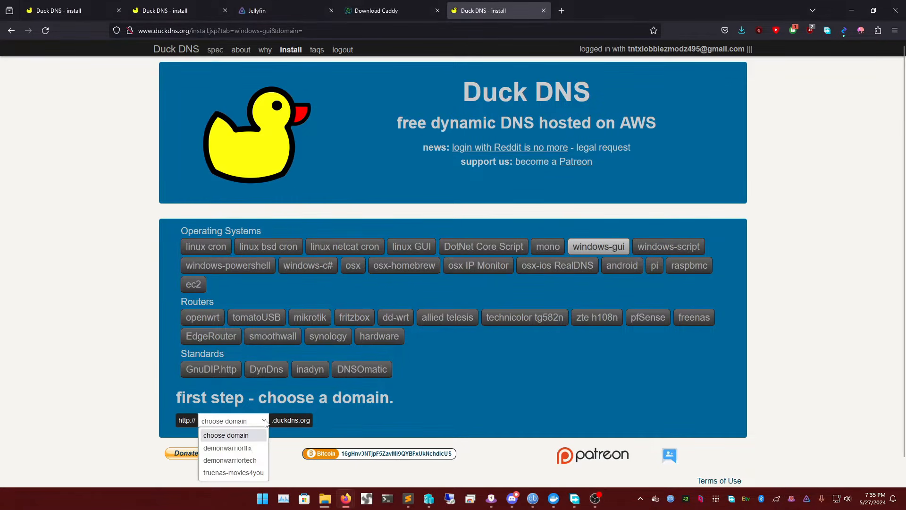
pyautogui.click(247, 449)
pyautogui.scroll(-5, 362, 330)
pyautogui.scroll(2, 463, 245)
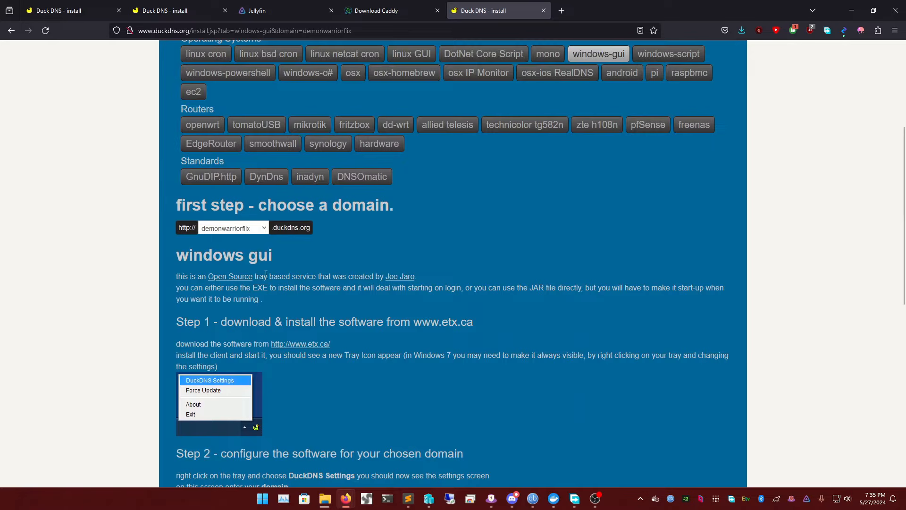
pyautogui.scroll(-2, 312, 295)
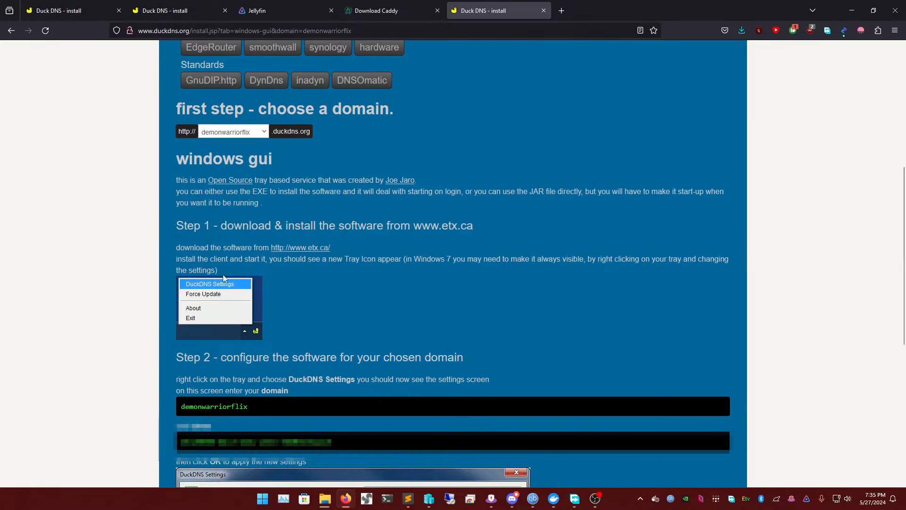
pyautogui.scroll(-1, 316, 305)
pyautogui.scroll(-1, 317, 306)
pyautogui.scroll(2, 304, 233)
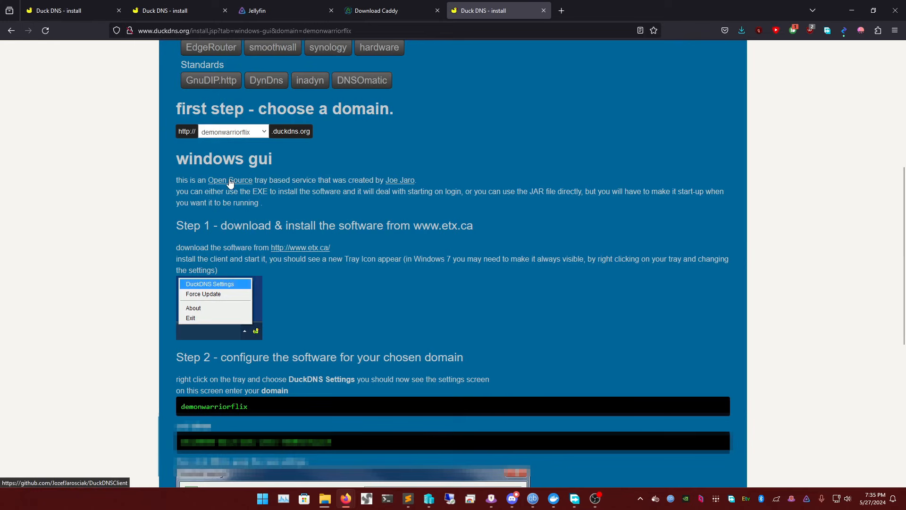
# Open the linked etx.ca site in a new tab and download DuckDnsInst.exe to the Downloads folder
pyautogui.rightClick(299, 247)
pyautogui.click(327, 254)
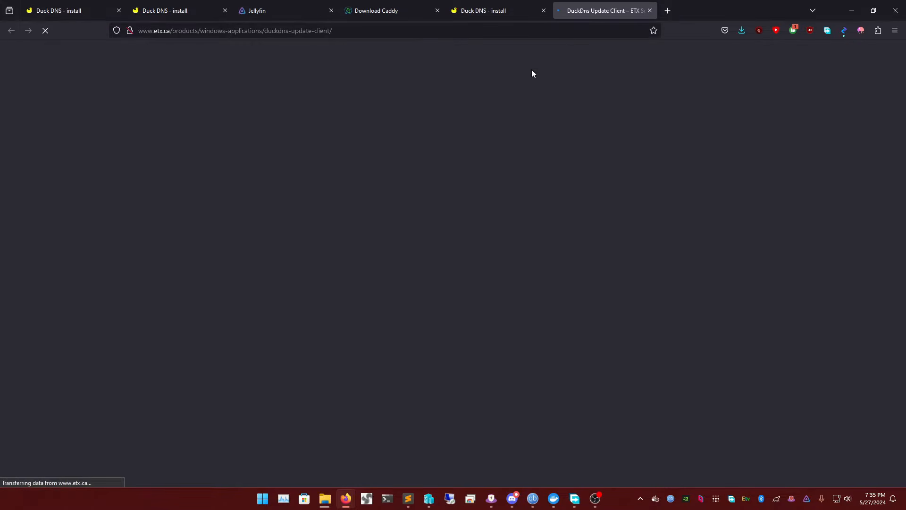
pyautogui.scroll(-7, 415, 197)
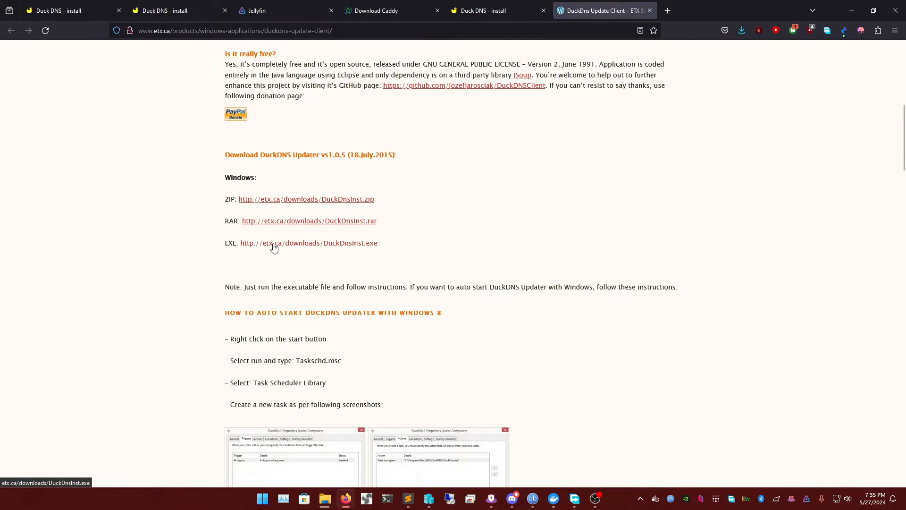
pyautogui.click(273, 244)
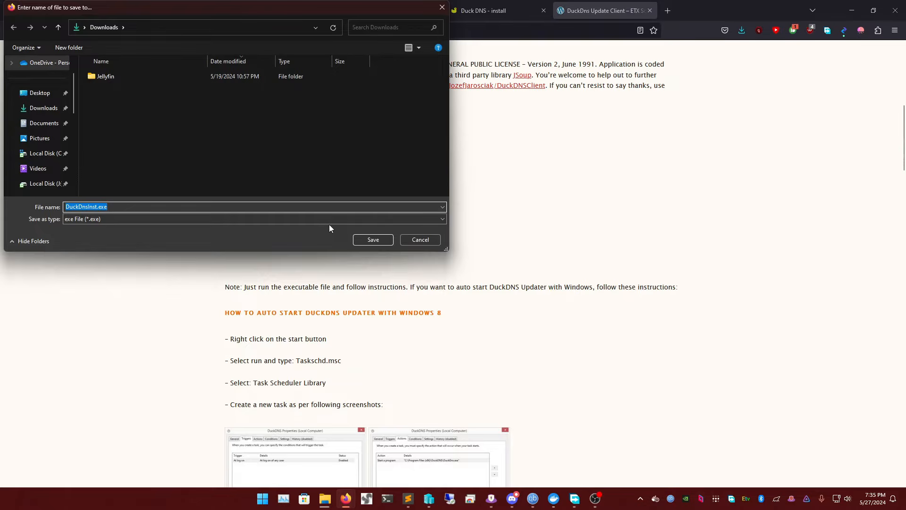
pyautogui.click(372, 240)
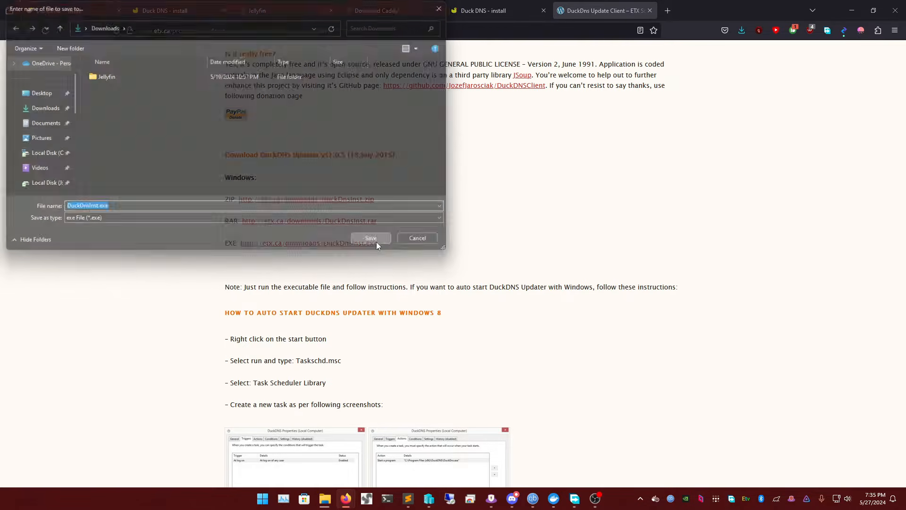
# Run the downloaded installer and install DuckDns in C:\Program Files (x86)\DuckDNS without a desktop icon
pyautogui.click(742, 31)
pyautogui.click(580, 53)
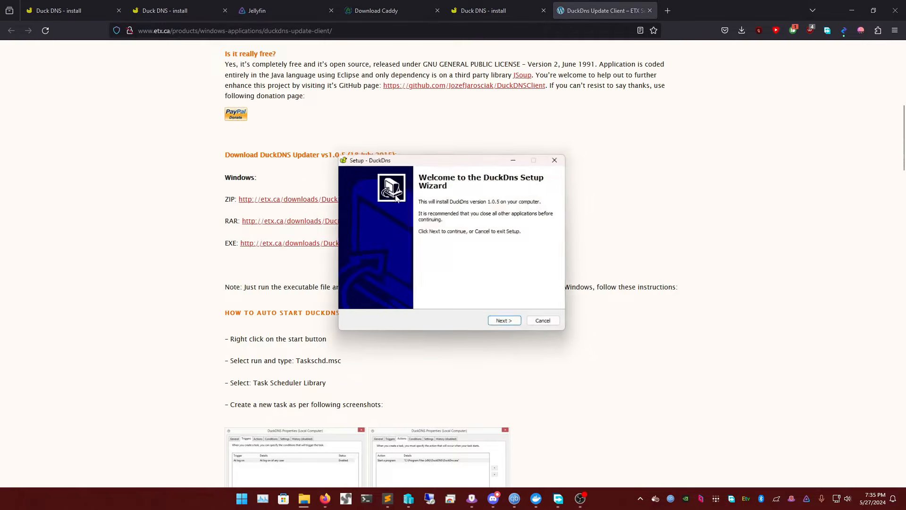
pyautogui.click(499, 328)
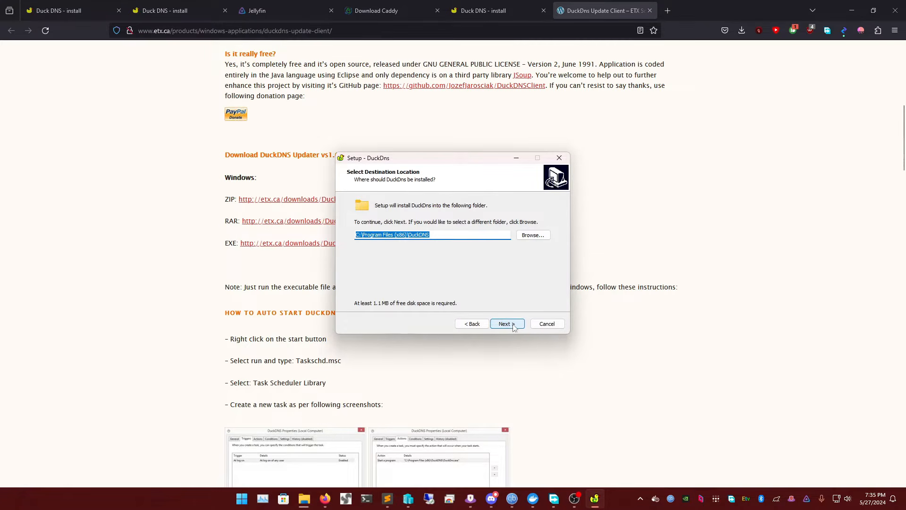
pyautogui.click(514, 326)
pyautogui.click(510, 324)
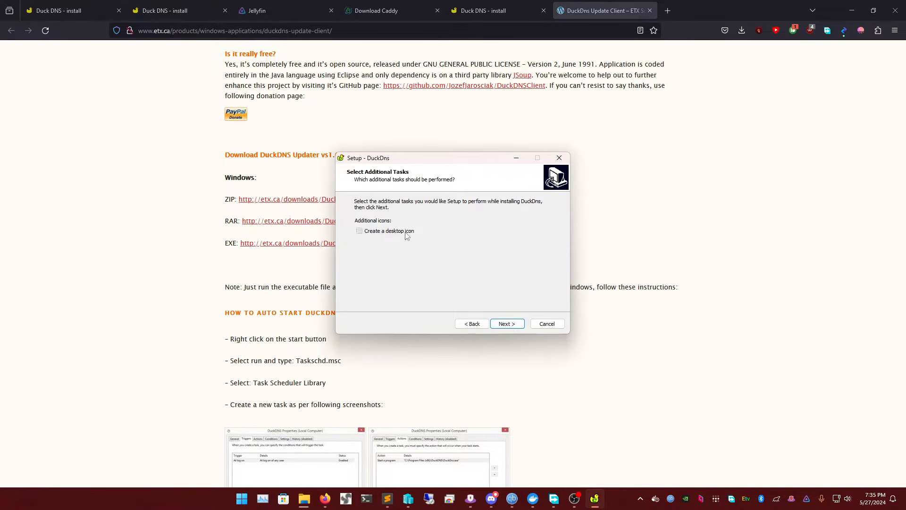
pyautogui.click(513, 325)
pyautogui.click(509, 325)
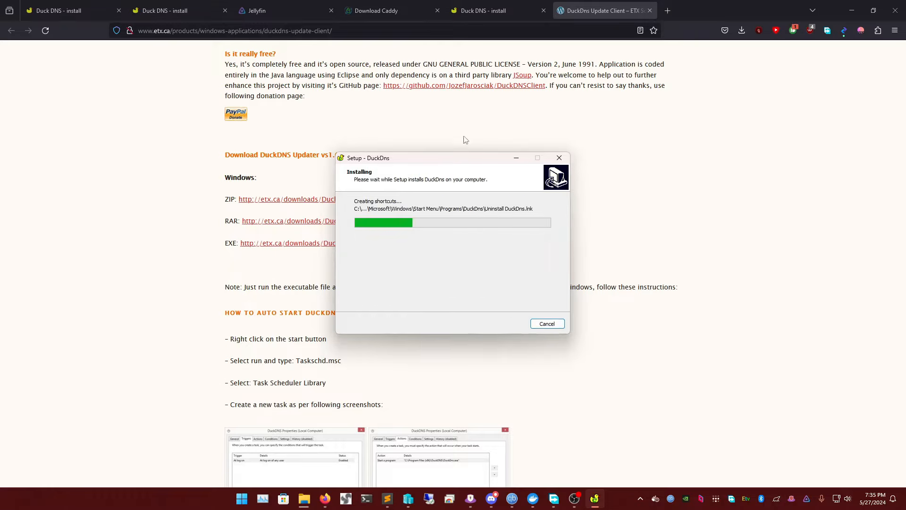
pyautogui.click(507, 324)
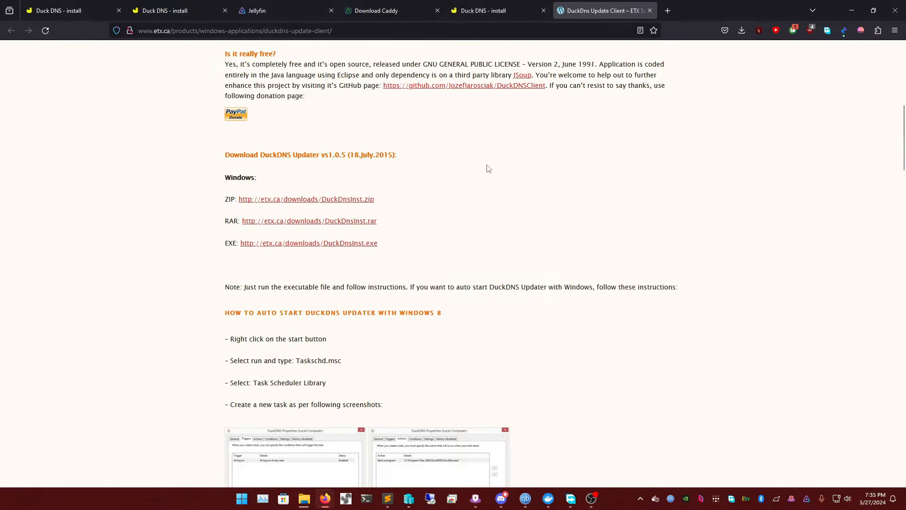
# Return to the windows-gui instructions on the Duck DNS install page and launch the installed DuckDns client
pyautogui.click(474, 10)
pyautogui.scroll(-4, 434, 236)
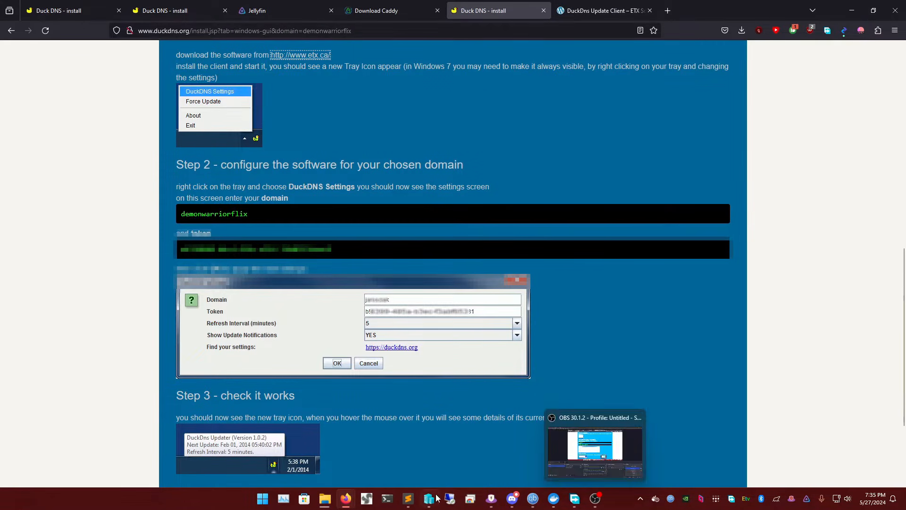
pyautogui.click(265, 501)
pyautogui.write('duci')
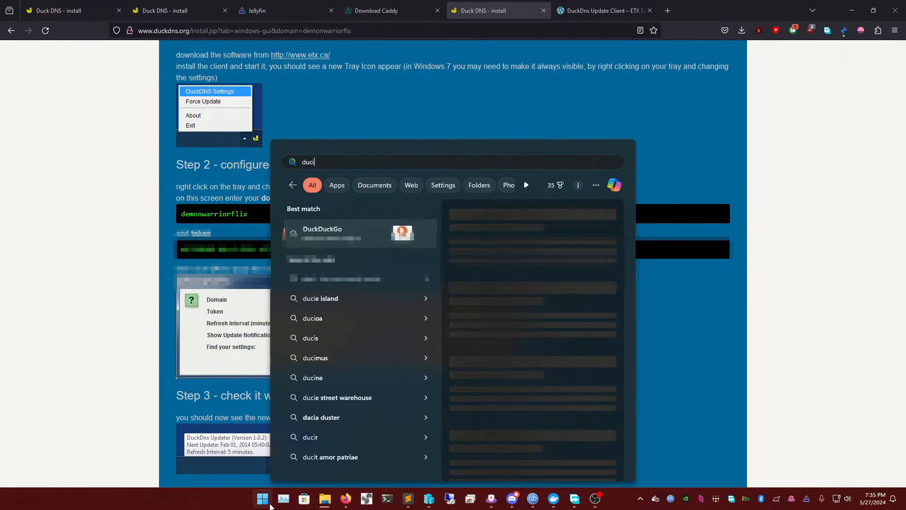
pyautogui.press('BackSpace')
pyautogui.write('k')
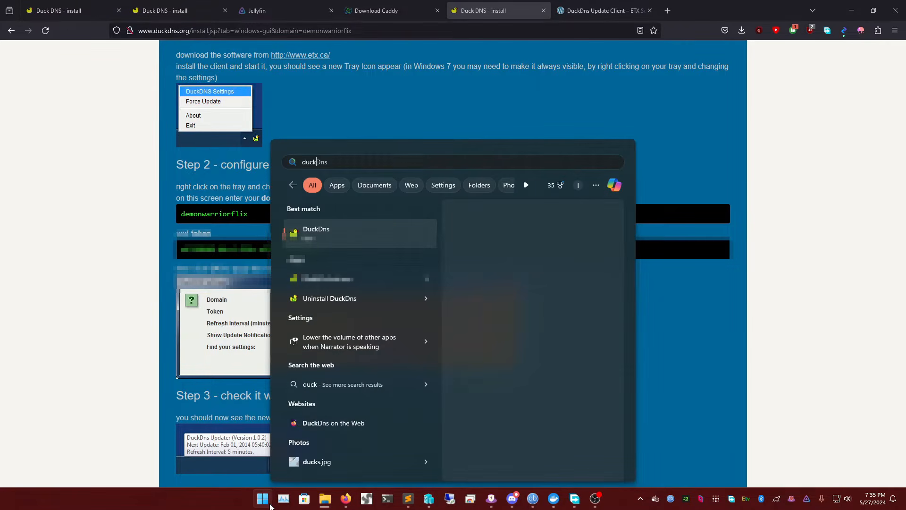
pyautogui.press('Return')
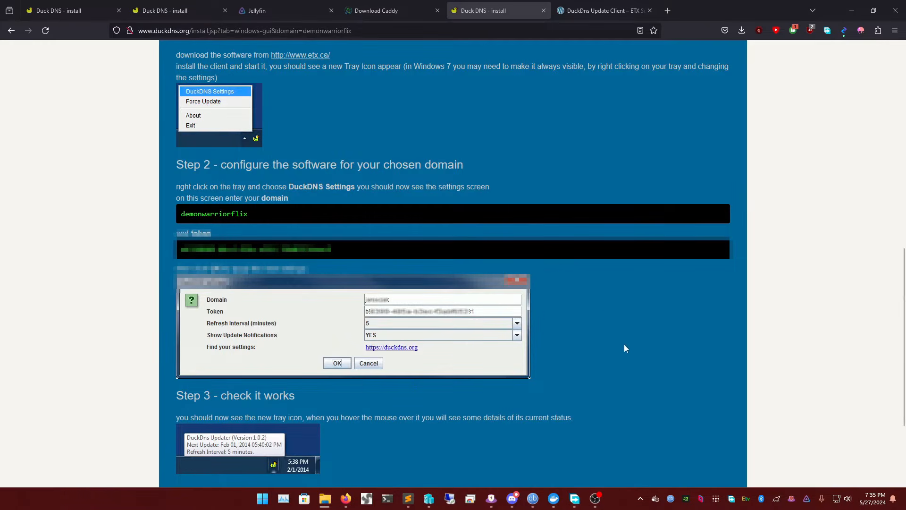
# Open the DuckDNS Settings window from the client's icon among the hidden system tray icons
pyautogui.click(761, 457)
pyautogui.click(640, 500)
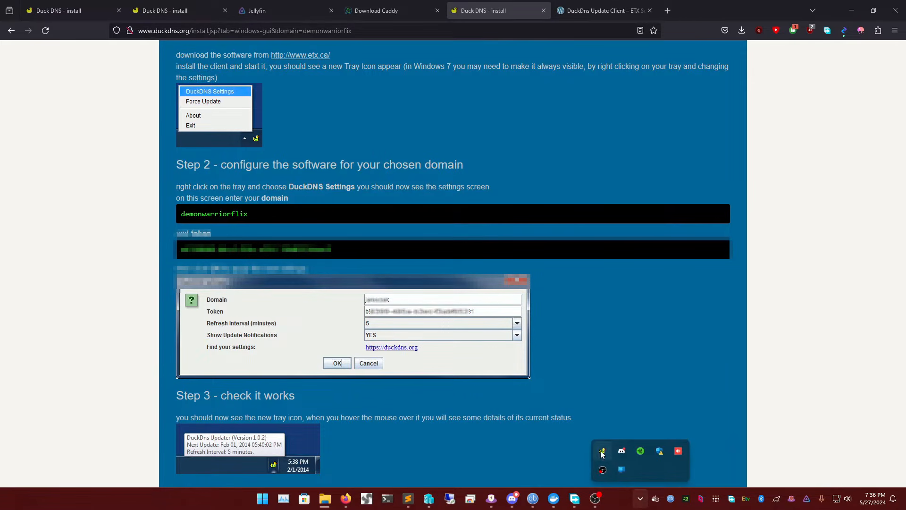
pyautogui.click(641, 494)
pyautogui.click(640, 494)
pyautogui.click(639, 494)
pyautogui.click(634, 494)
pyautogui.rightClick(604, 451)
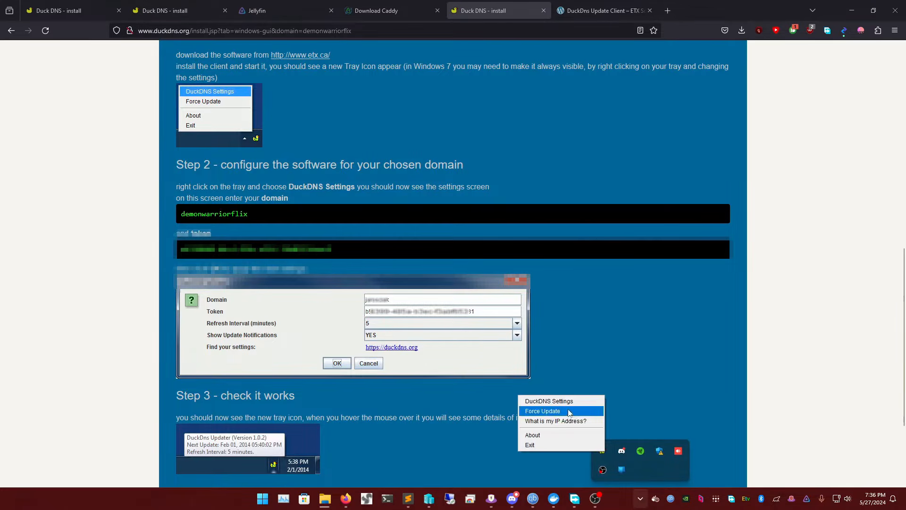
pyautogui.click(549, 401)
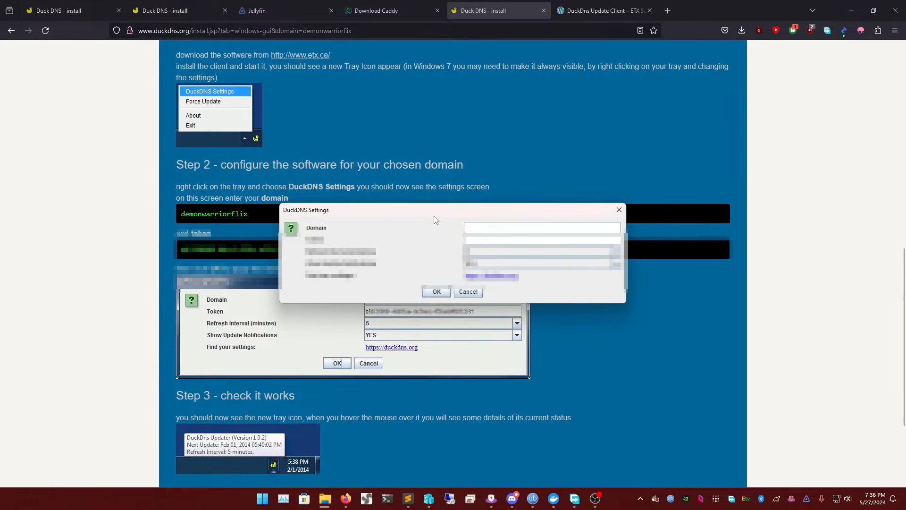
# Copy demonwarriorflix from the instructions page and paste it as the domain in the DuckDNS settings
pyautogui.moveTo(274, 211); pyautogui.dragTo(173, 210)
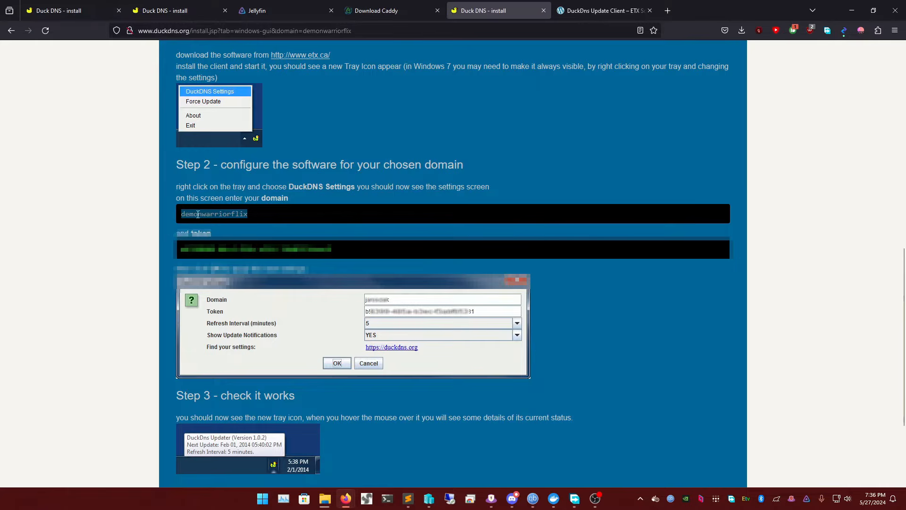
pyautogui.press('super+v')
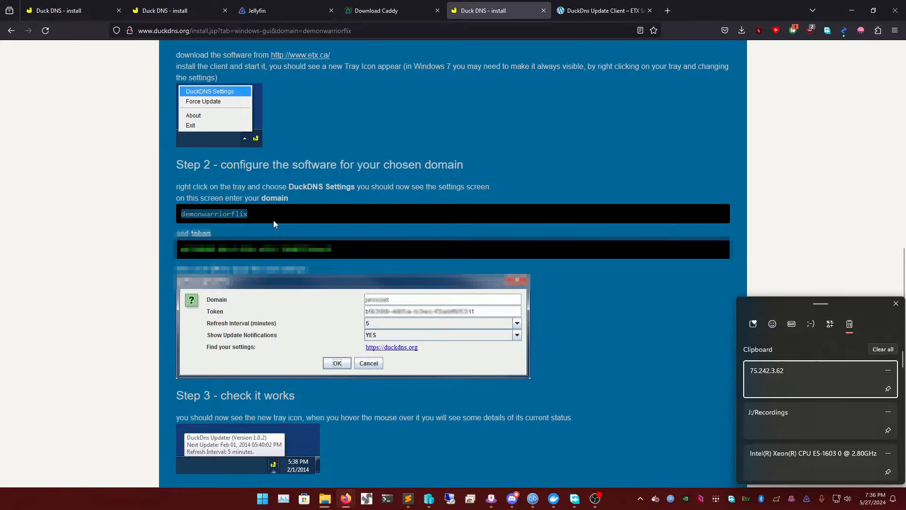
pyautogui.press('Escape')
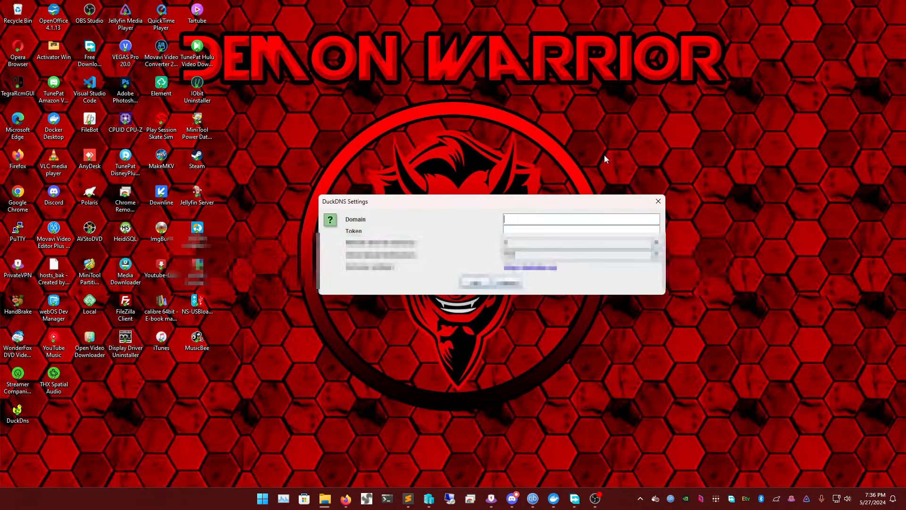
pyautogui.click(852, 11)
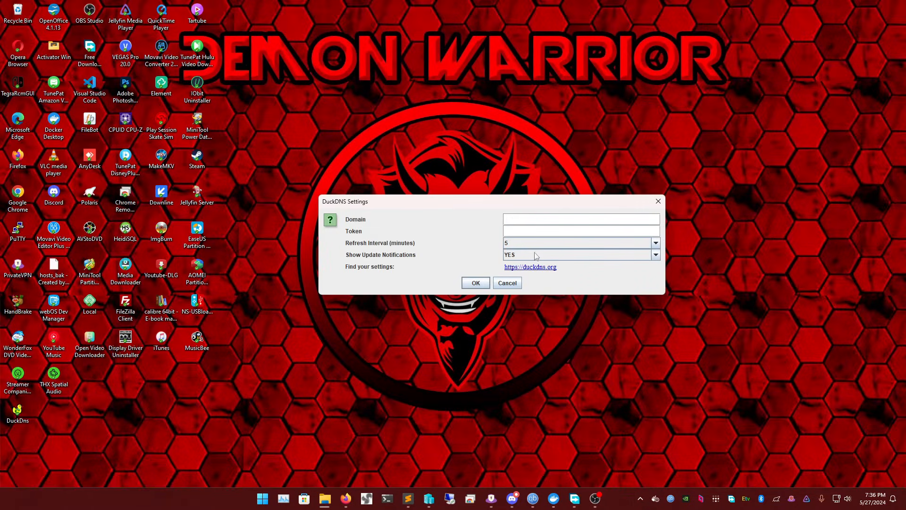
pyautogui.write('demonwarriorflix')
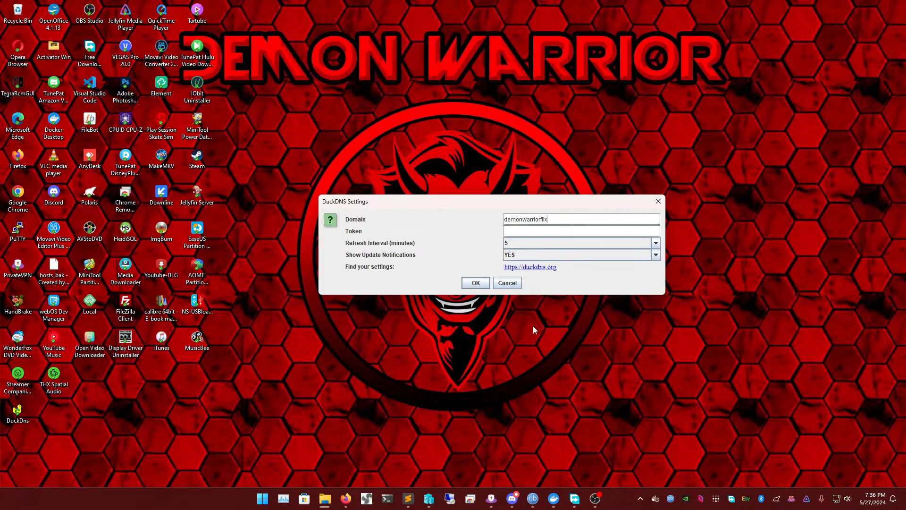
# Copy the account token from the Duck DNS instructions page and paste it as the token in the DuckDNS settings
pyautogui.click(346, 498)
pyautogui.click(317, 467)
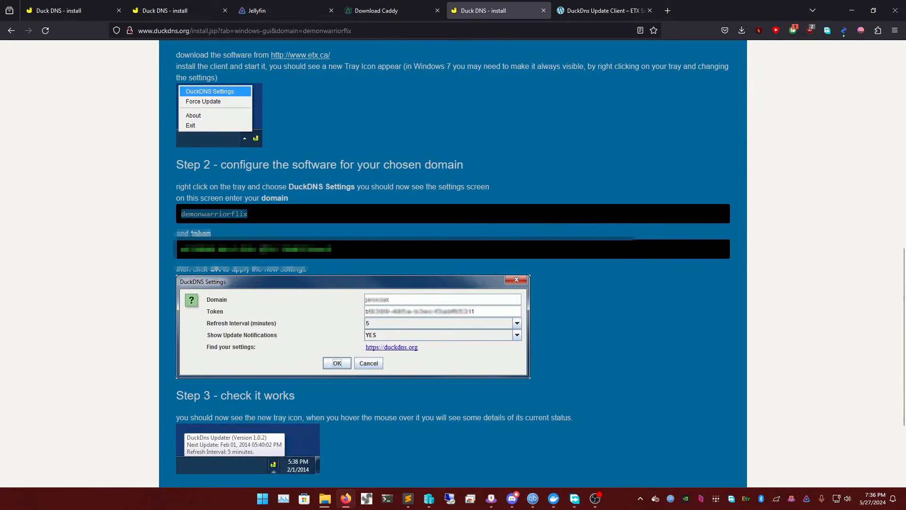
pyautogui.tripleClick(265, 249)
pyautogui.click(852, 10)
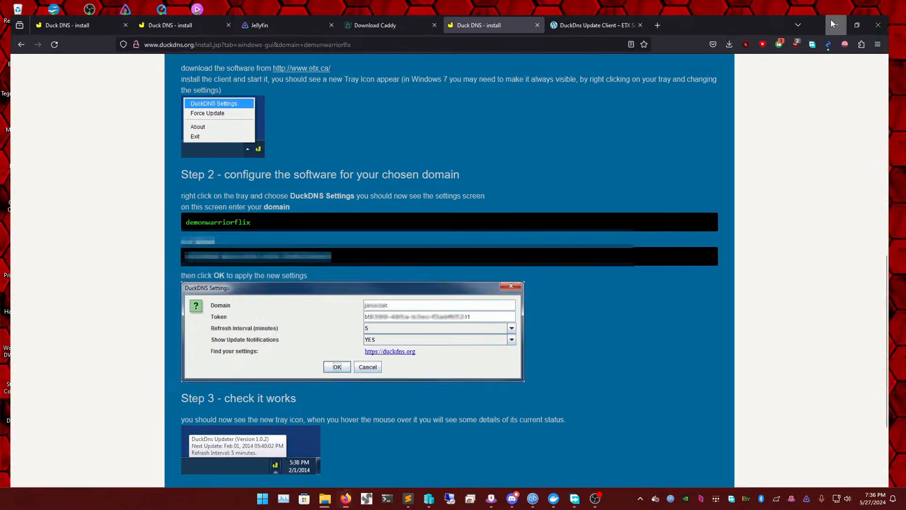
pyautogui.click(517, 230)
pyautogui.hotkey('ctrl', 'v')
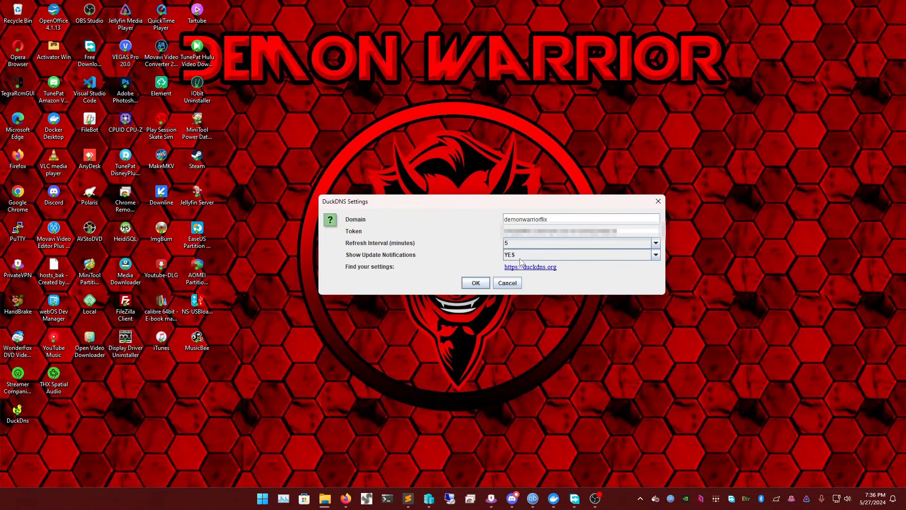
# Set Show Update Notifications to NO, save the DuckDNS settings and close the confirmation message
pyautogui.click(524, 260)
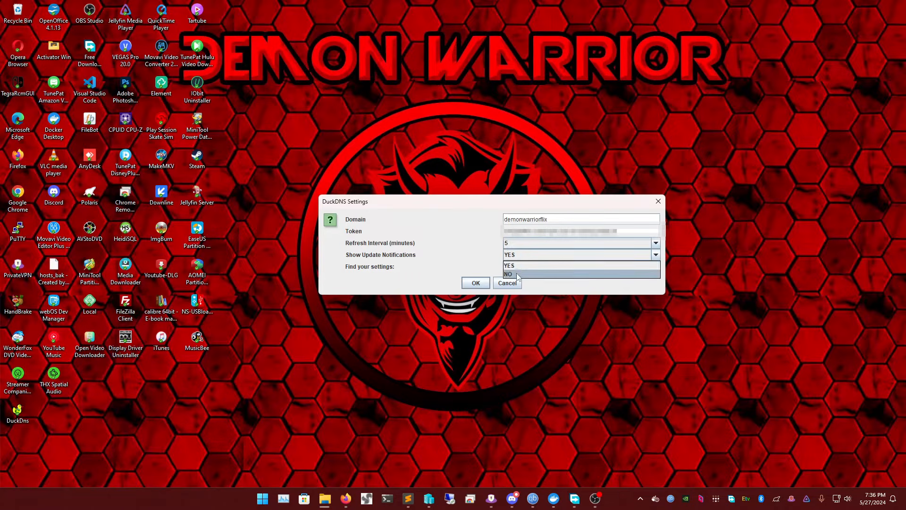
pyautogui.click(519, 274)
pyautogui.click(476, 283)
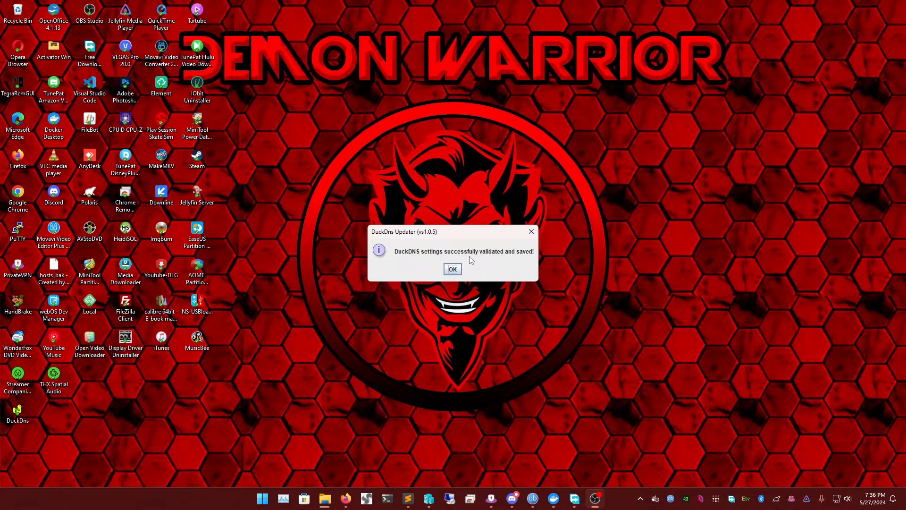
pyautogui.click(456, 273)
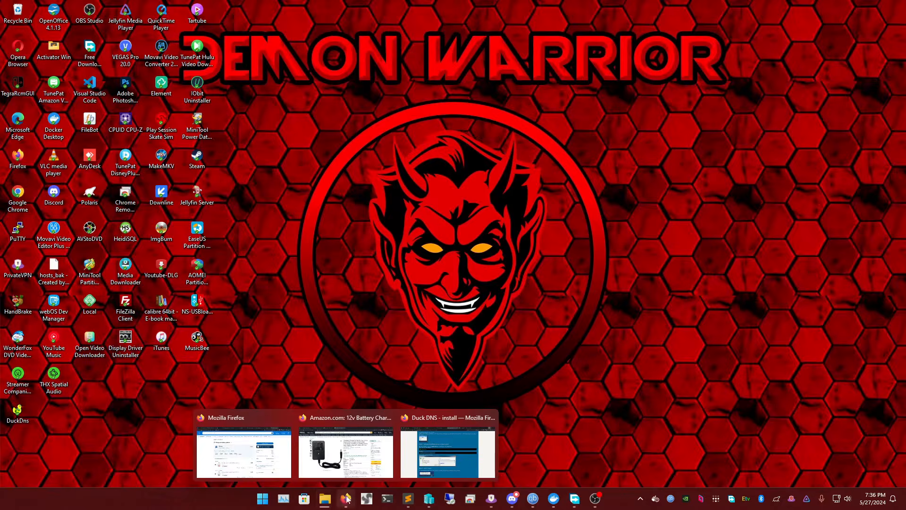
# Check the Downloads folder and Firefox's list of recent downloads for the previously downloaded Caddy file
pyautogui.moveTo(324, 498)
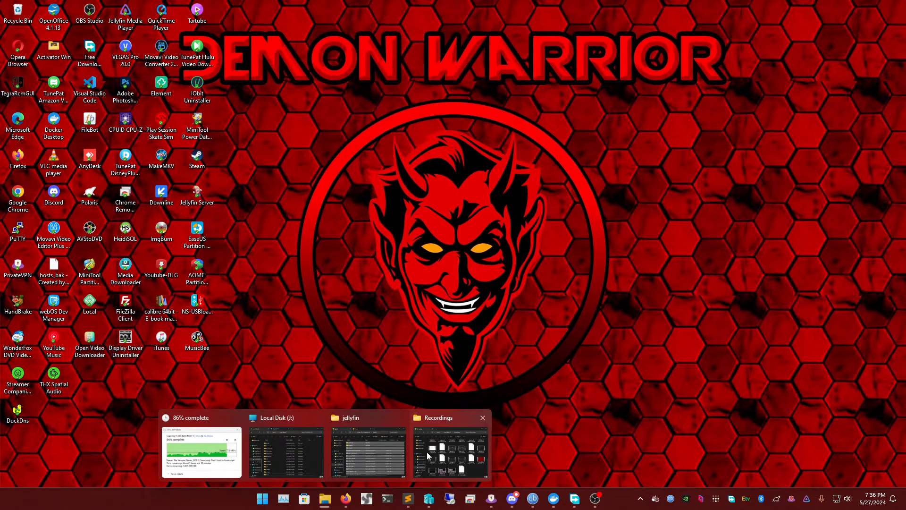
pyautogui.click(304, 450)
pyautogui.scroll(5, 330, 276)
pyautogui.click(327, 280)
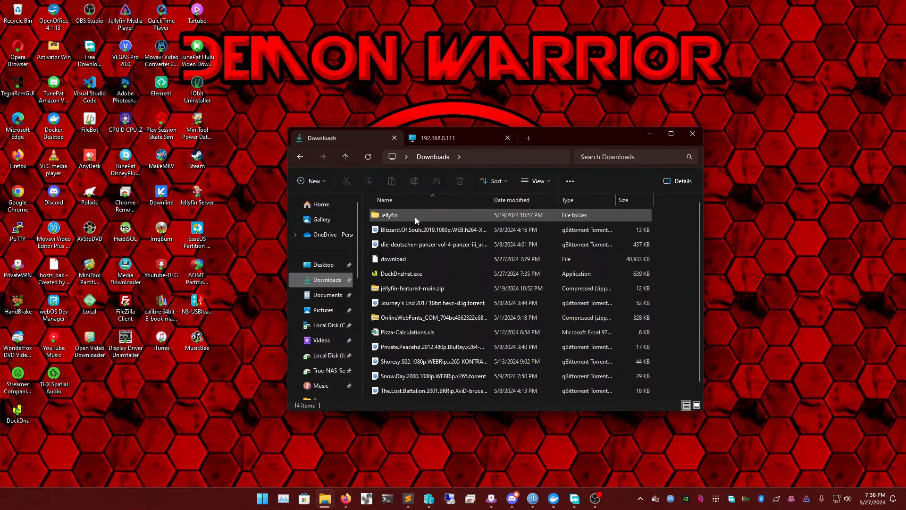
pyautogui.click(401, 259)
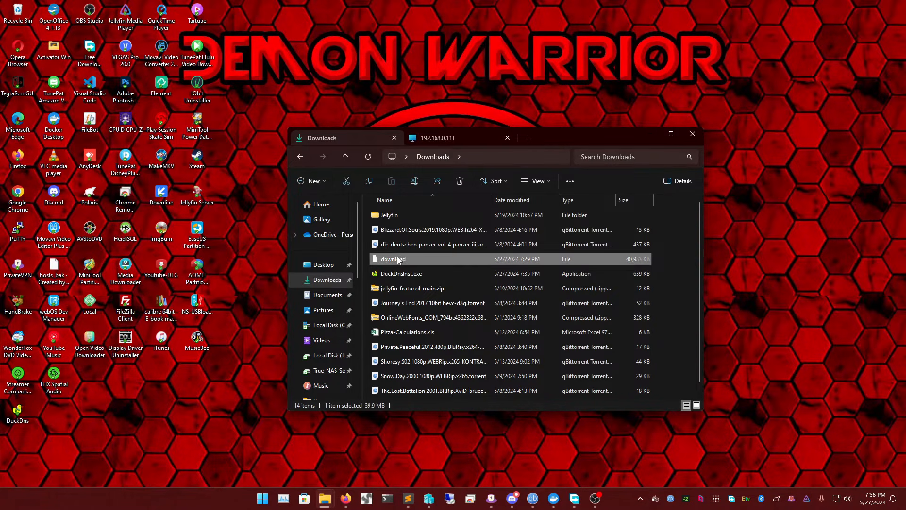
pyautogui.scroll(-1, 423, 331)
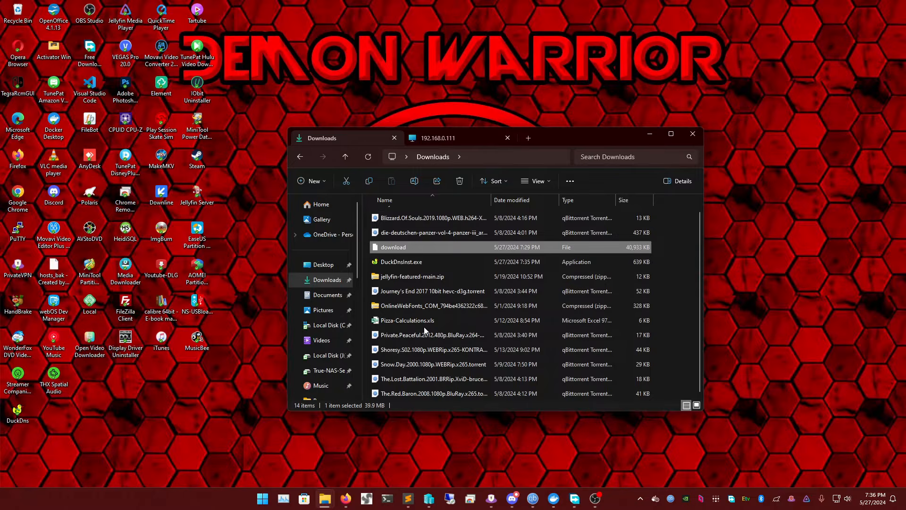
pyautogui.scroll(1, 426, 351)
pyautogui.moveTo(346, 501)
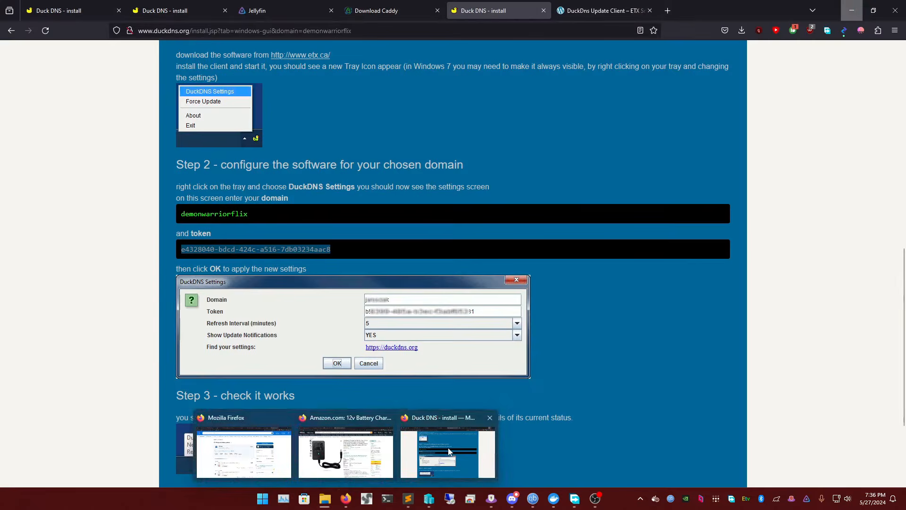
pyautogui.click(449, 447)
pyautogui.click(741, 30)
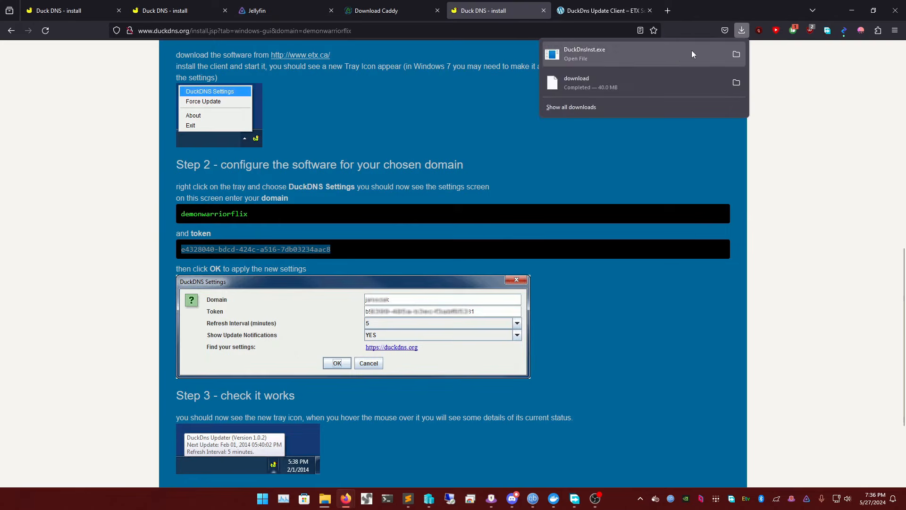
pyautogui.click(587, 157)
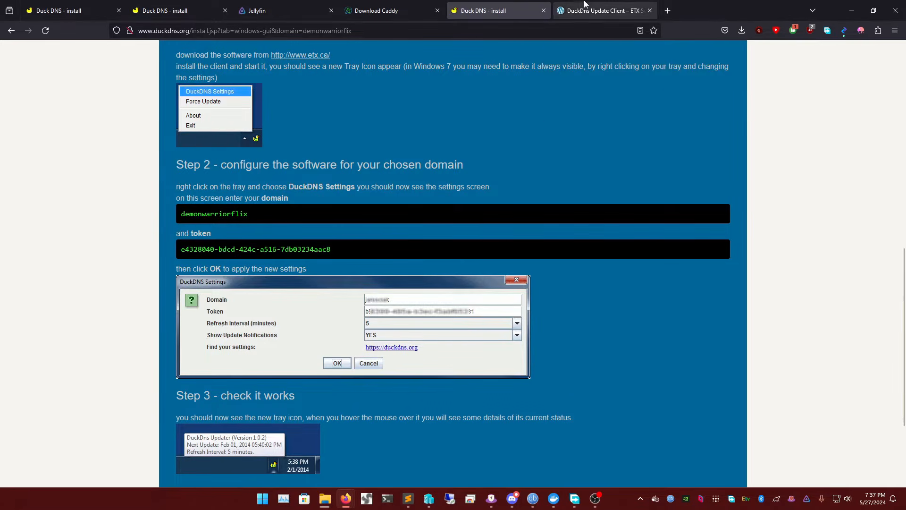
# Request the custom Windows amd64 Caddy build with its two extra features again from the Download Caddy page
pyautogui.click(347, 6)
pyautogui.click(713, 161)
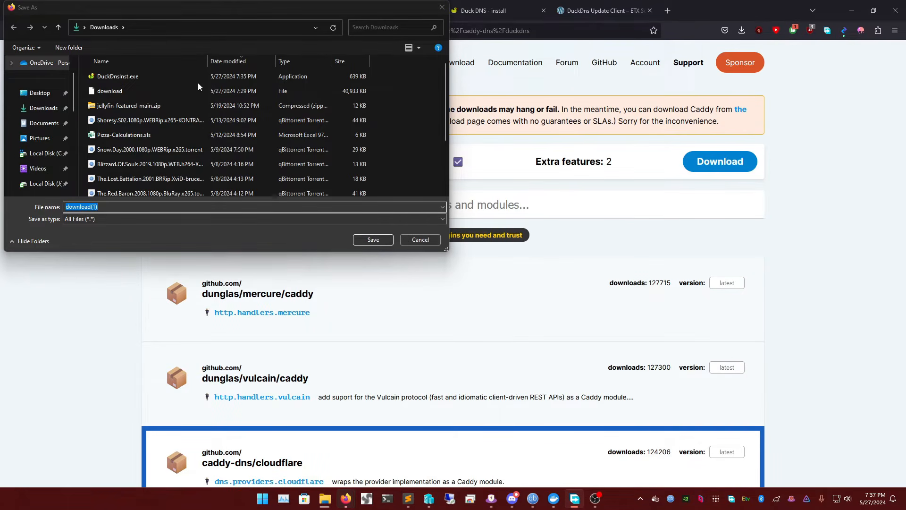
# Look through J:\Downloads in the save dialog for an existing Caddy file, then cancel the dialog
pyautogui.scroll(-2, 167, 115)
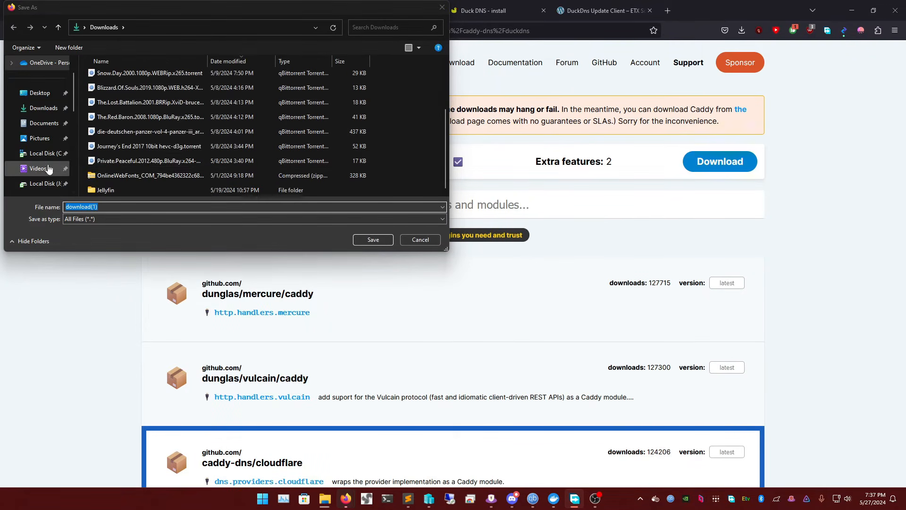
pyautogui.scroll(-2, 54, 152)
pyautogui.click(47, 93)
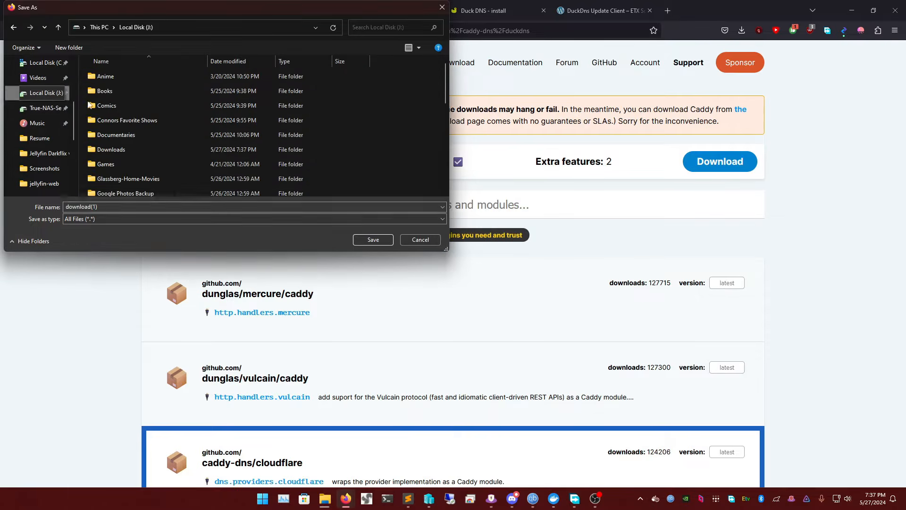
pyautogui.click(129, 93)
pyautogui.press('d')
pyautogui.press('Return')
pyautogui.click(138, 29)
pyautogui.press('d')
pyautogui.press('d')
pyautogui.press('Return')
pyautogui.scroll(-10, 137, 141)
pyautogui.click(126, 174)
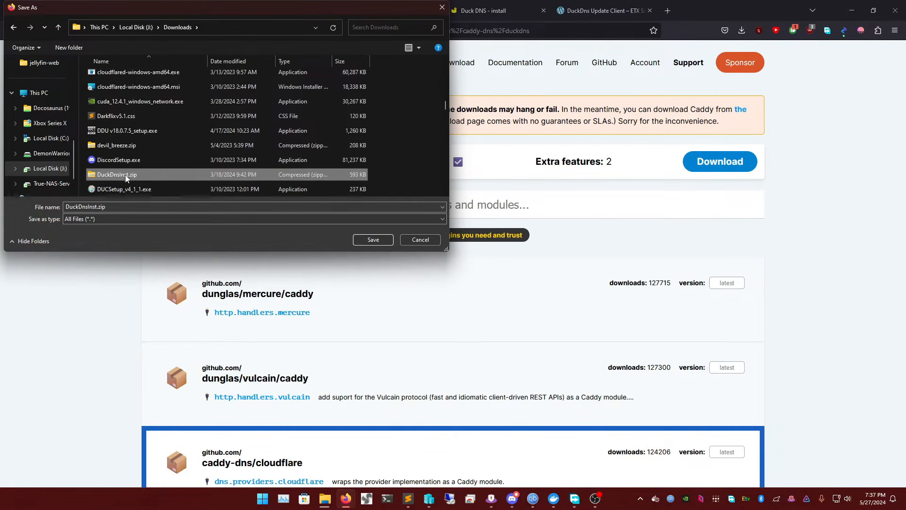
pyautogui.press('c')
pyautogui.press('c')
pyautogui.press('c')
pyautogui.press('c')
pyautogui.press('c')
pyautogui.press('c')
pyautogui.press('c')
pyautogui.click(434, 242)
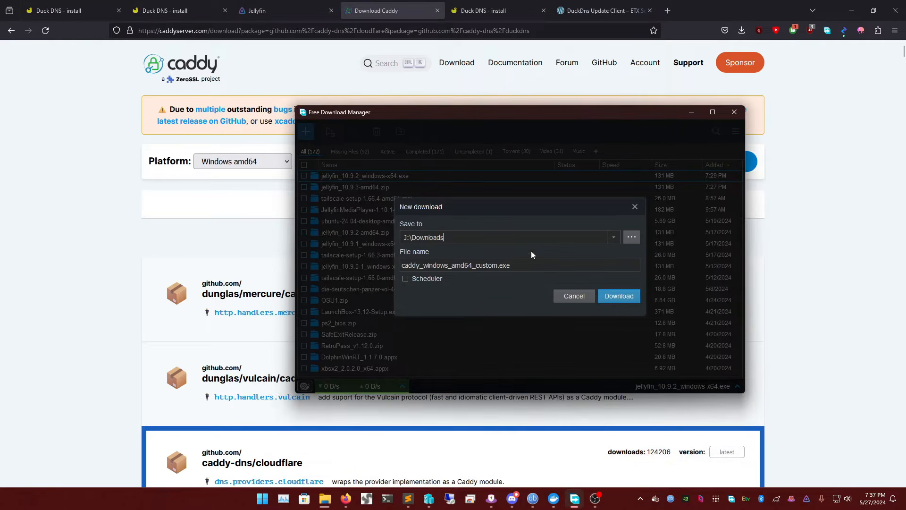
# Download caddy_windows_amd64_custom.exe to the Windows user's Downloads folder with Free Download Manager
pyautogui.click(637, 236)
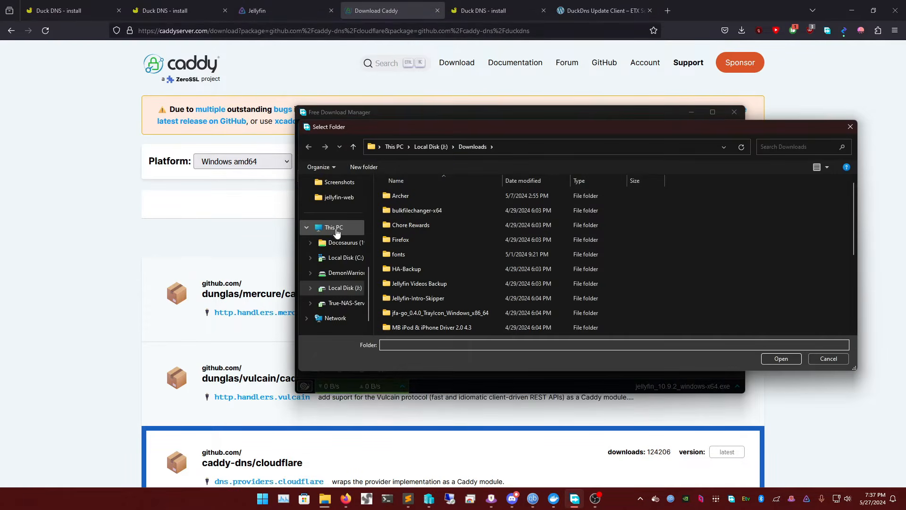
pyautogui.click(342, 257)
pyautogui.scroll(5, 342, 222)
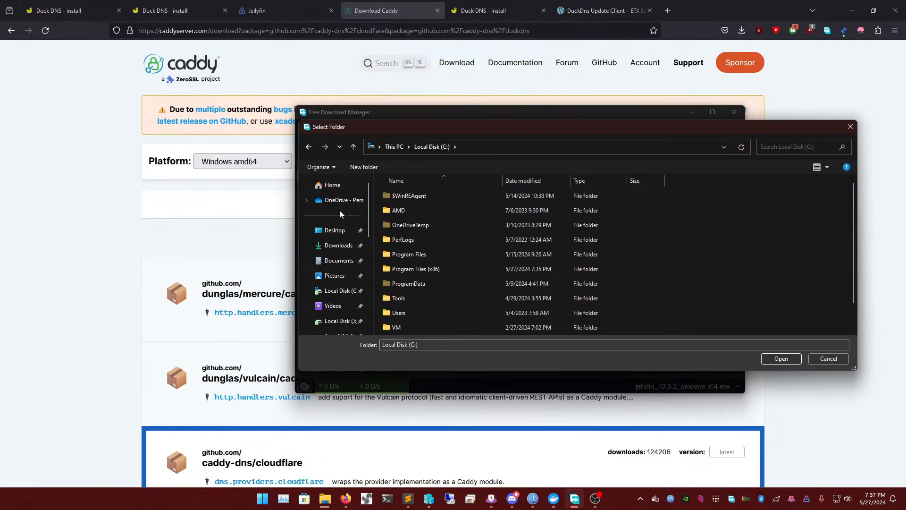
pyautogui.click(338, 245)
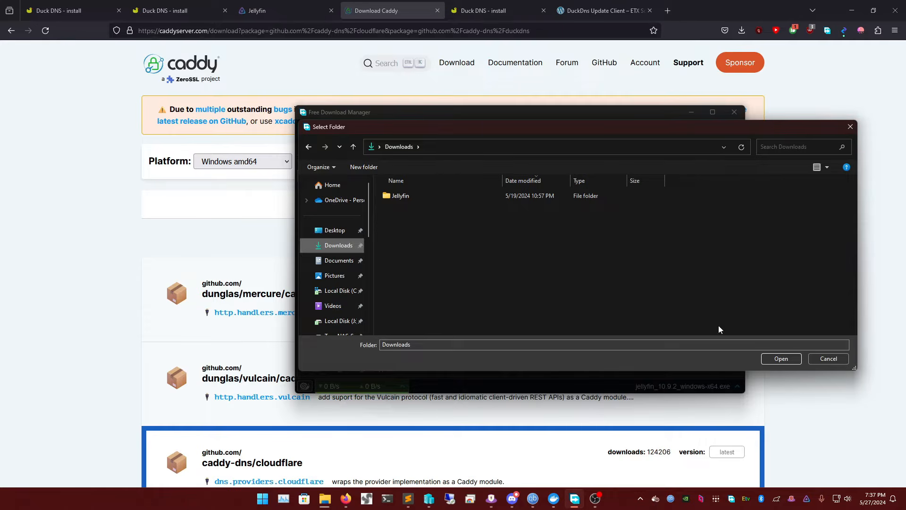
pyautogui.click(780, 358)
pyautogui.click(613, 296)
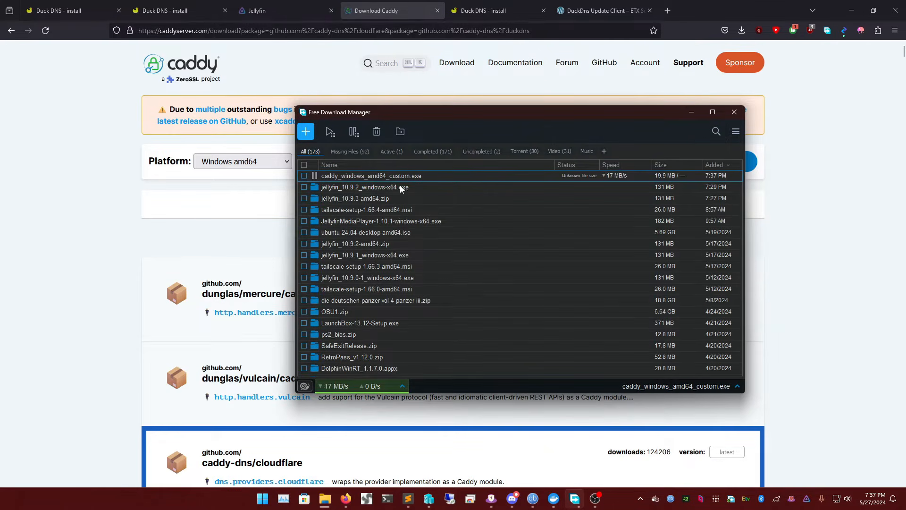
pyautogui.moveTo(563, 114); pyautogui.dragTo(589, 111)
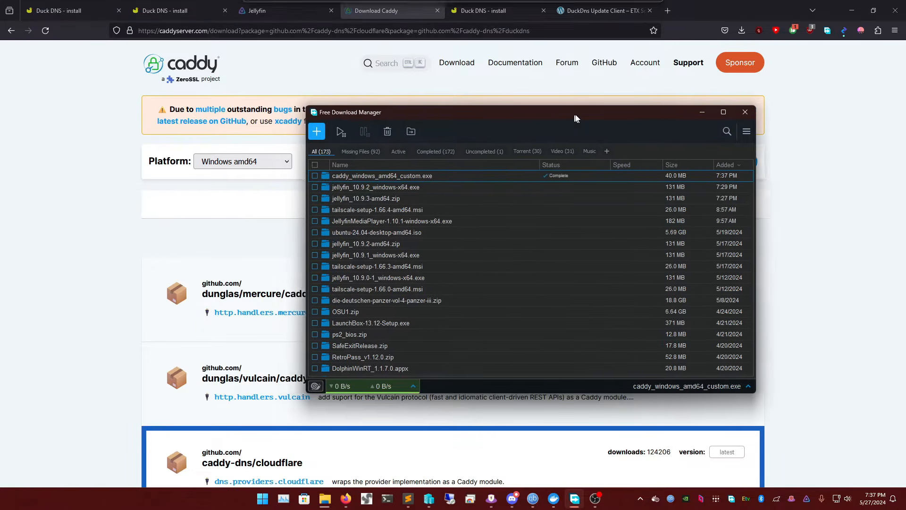
# Show the downloaded caddy_windows_amd64_custom.exe in its folder and copy the file
pyautogui.rightClick(491, 173)
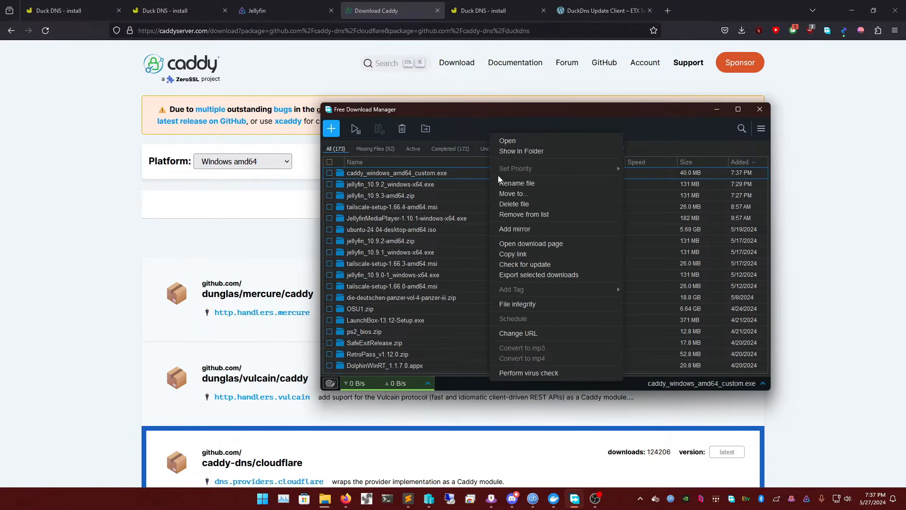
pyautogui.click(519, 151)
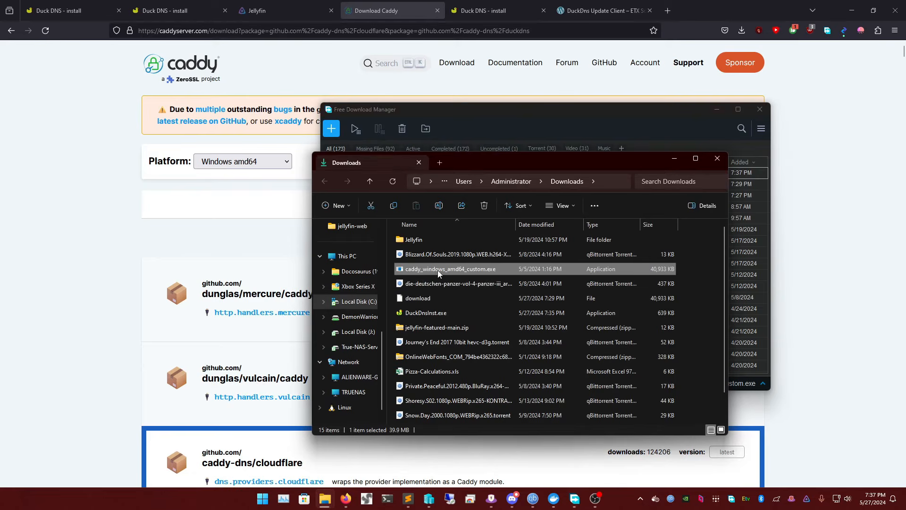
pyautogui.rightClick(442, 270)
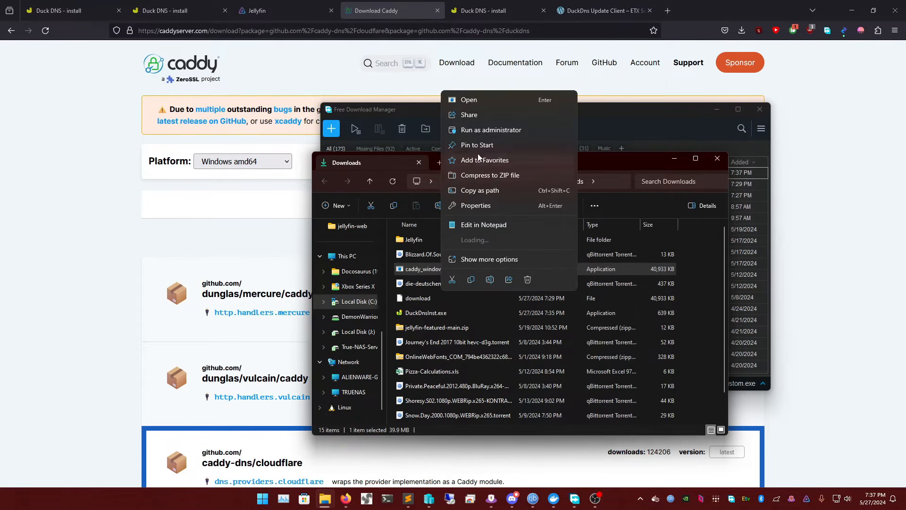
pyautogui.click(470, 280)
# Create a new folder named Caddy-YT inside C:\Tools
pyautogui.click(354, 302)
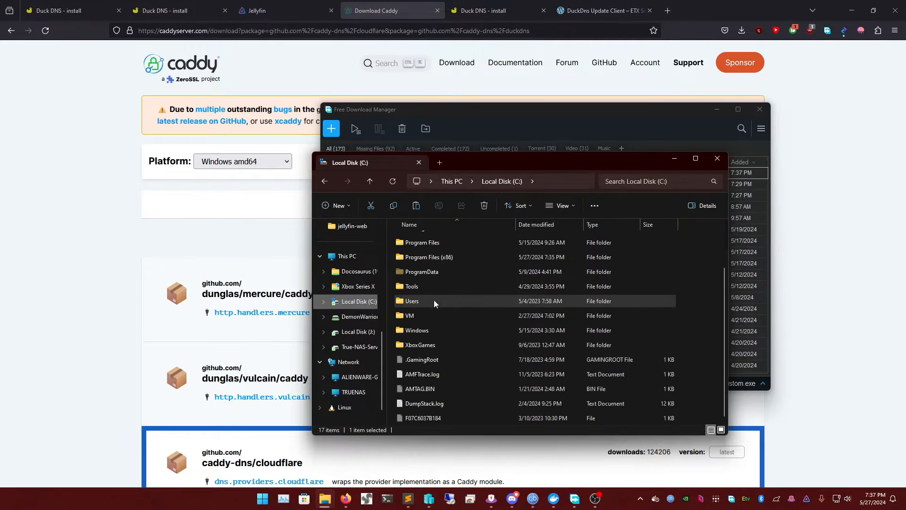
pyautogui.doubleClick(428, 293)
pyautogui.scroll(-20, 455, 281)
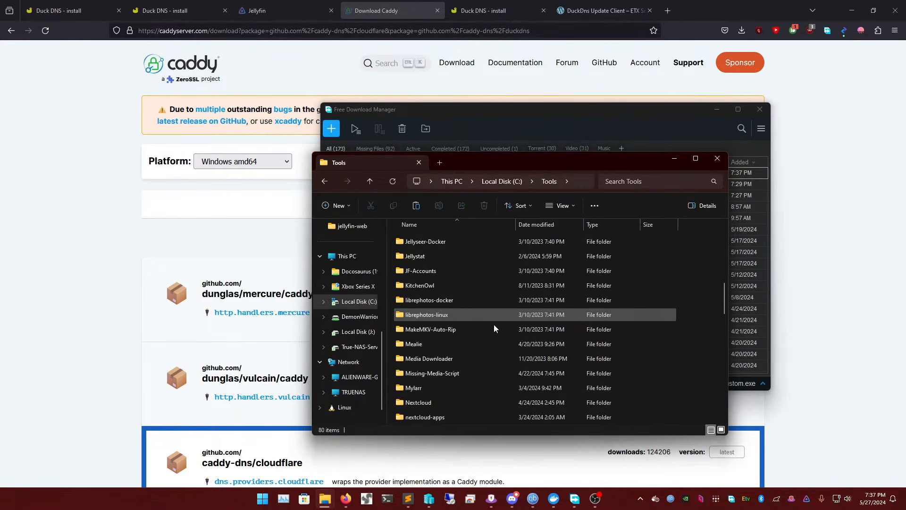
pyautogui.scroll(20, 474, 318)
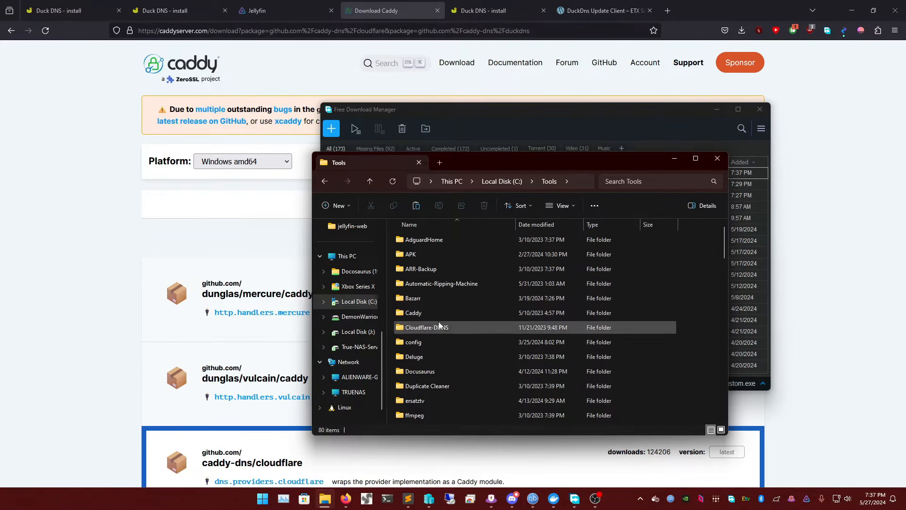
pyautogui.rightClick(685, 293)
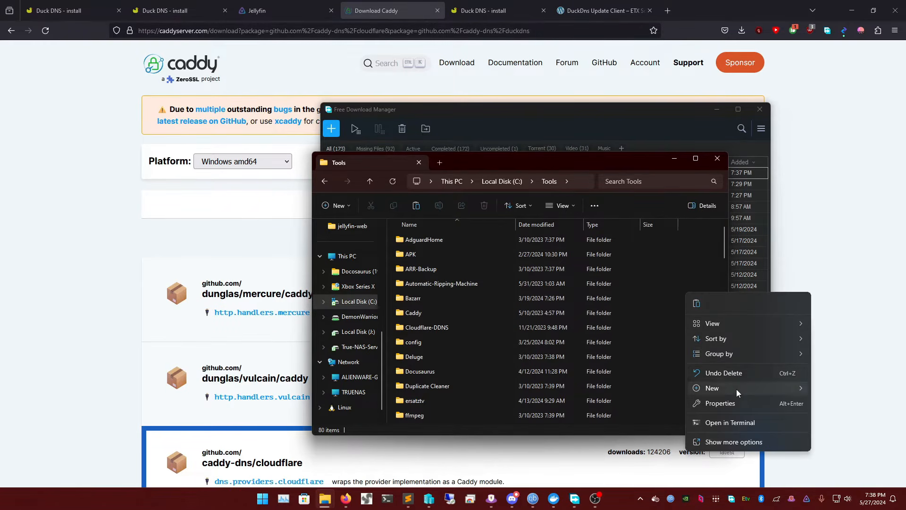
pyautogui.moveTo(738, 388)
pyautogui.click(637, 191)
pyautogui.write('Caddy-YT')
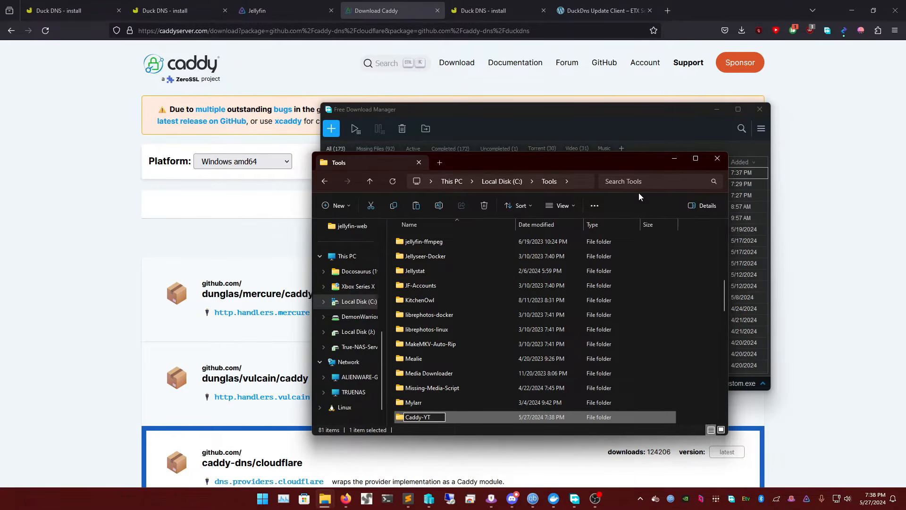
pyautogui.press('Return')
# Go up to This PC and browse back down through Local Disk (C:) to the Tools folder
pyautogui.click(508, 182)
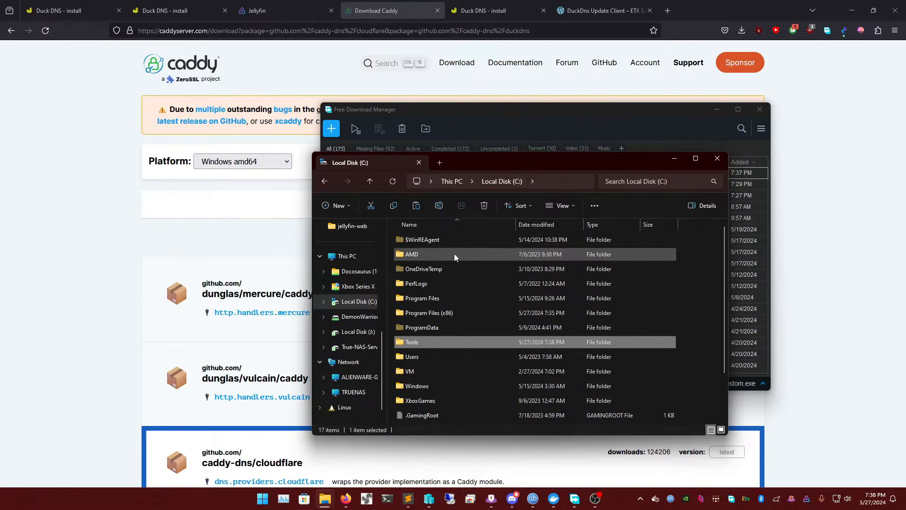
pyautogui.click(452, 181)
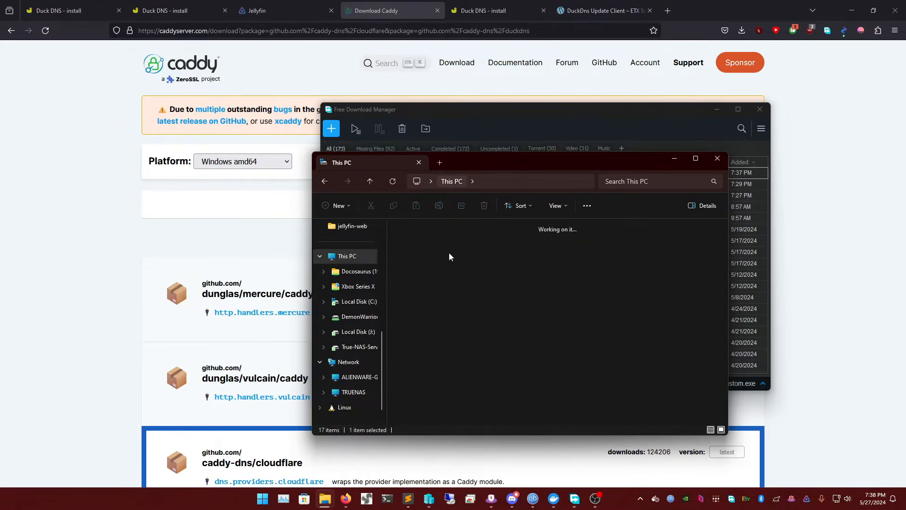
pyautogui.doubleClick(449, 240)
pyautogui.scroll(-1, 434, 336)
pyautogui.doubleClick(435, 302)
pyautogui.scroll(-2, 437, 295)
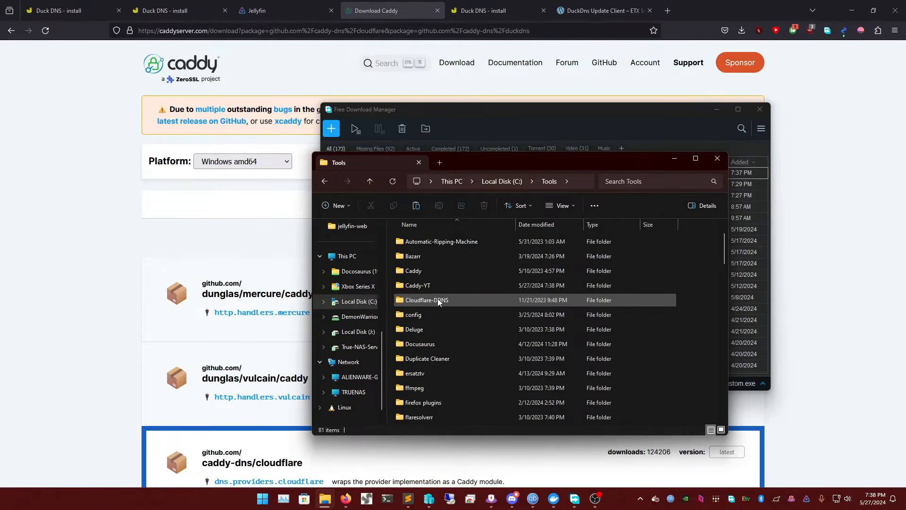
# Find the Caddy-YT folder within Tools and paste the copied Caddy executable into it
pyautogui.click(435, 283)
pyautogui.press('c')
pyautogui.press('c')
pyautogui.press('c')
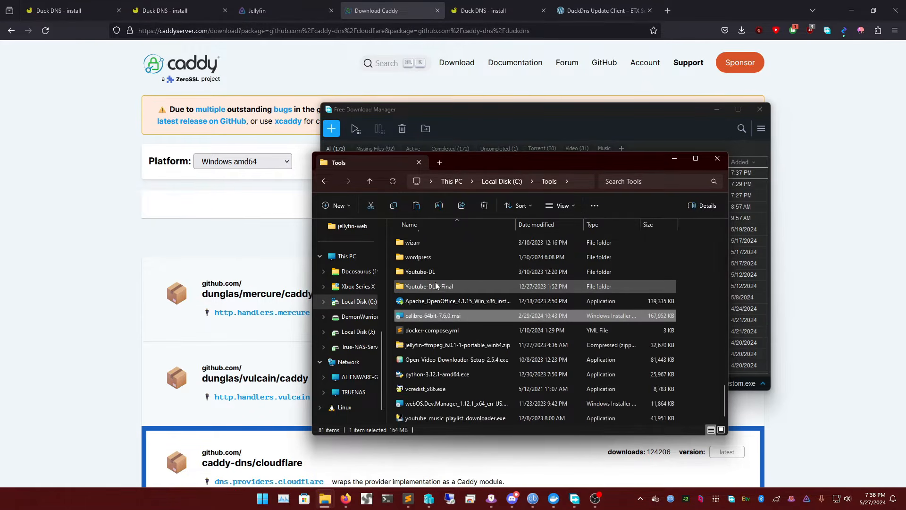
pyautogui.doubleClick(438, 256)
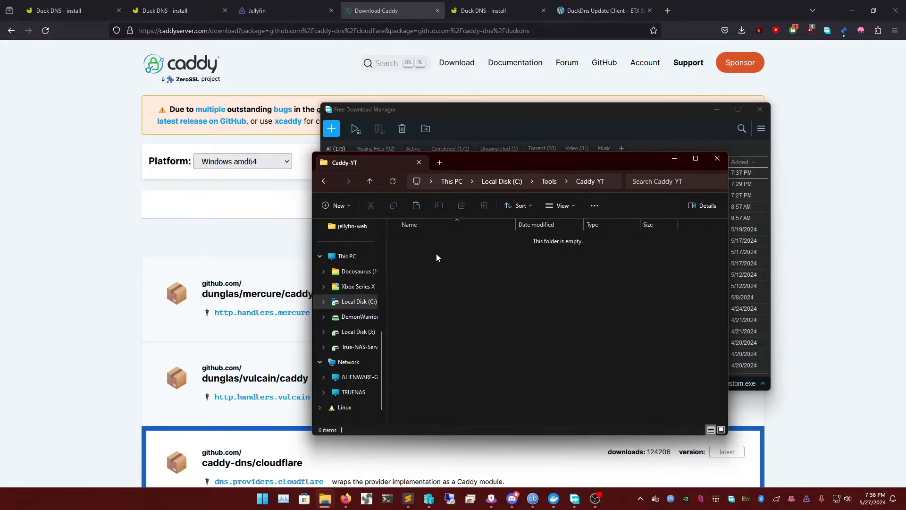
pyautogui.rightClick(455, 262)
pyautogui.hotkey('ctrl', 'v')
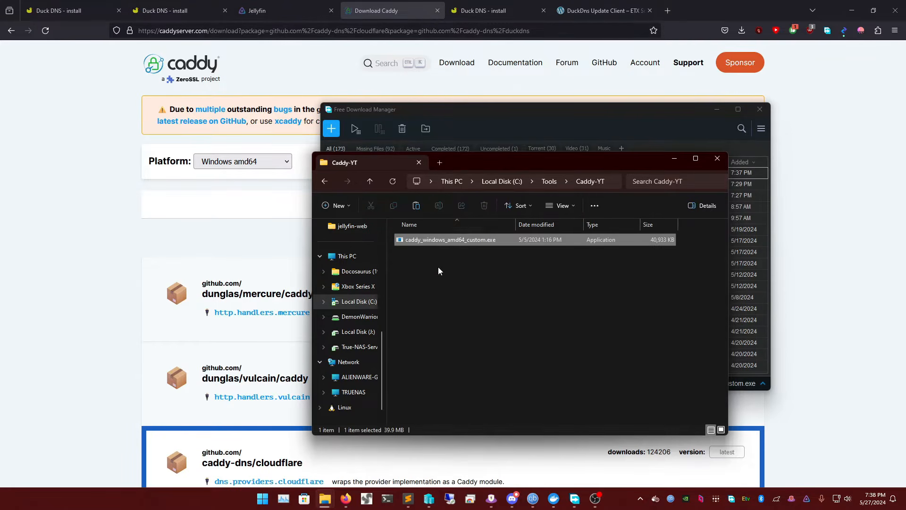
# Rename caddy_windows_amd64_custom.exe in the Caddy-YT folder to caddy.exe
pyautogui.rightClick(452, 241)
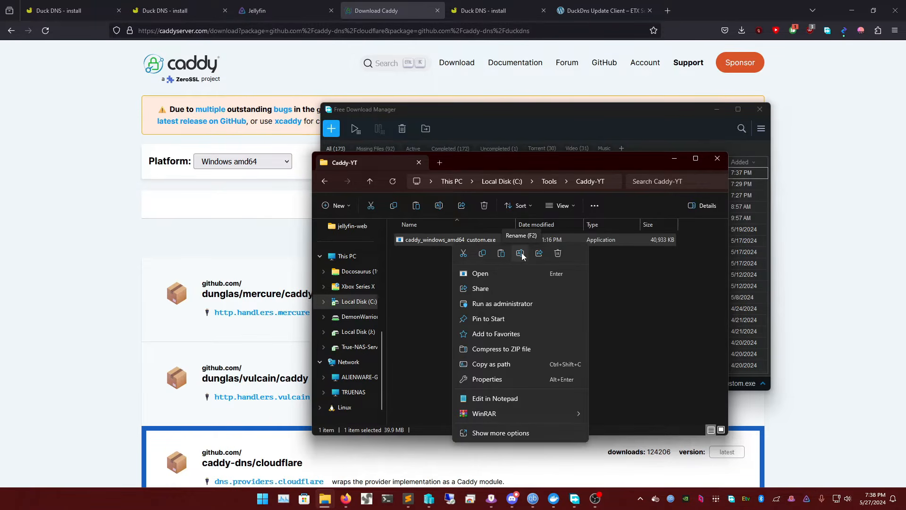
pyautogui.click(520, 253)
pyautogui.press('Right')
pyautogui.press('BackSpace')
pyautogui.press('BackSpace')
pyautogui.press('BackSpace')
pyautogui.press('BackSpace')
pyautogui.press('BackSpace')
pyautogui.press('BackSpace')
pyautogui.press('BackSpace')
pyautogui.press('BackSpace')
pyautogui.press('BackSpace')
pyautogui.press('BackSpace')
pyautogui.press('BackSpace')
pyautogui.press('BackSpace')
pyautogui.press('BackSpace')
pyautogui.press('BackSpace')
pyautogui.press('BackSpace')
pyautogui.press('BackSpace')
pyautogui.press('BackSpace')
pyautogui.press('BackSpace')
pyautogui.press('BackSpace')
pyautogui.press('BackSpace')
pyautogui.press('BackSpace')
pyautogui.press('Return')
pyautogui.click(450, 278)
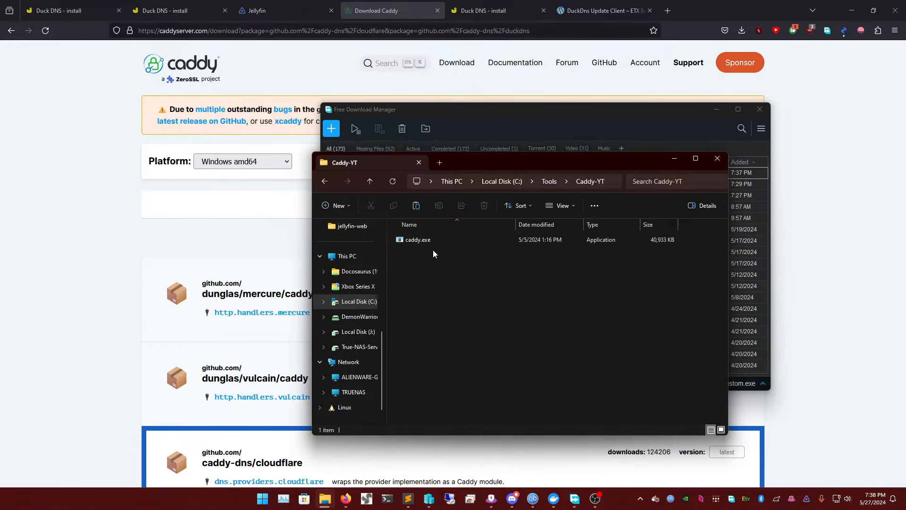
# Create a new text document in Caddy-YT named Caddyfile without a file extension, accepting the extension change
pyautogui.rightClick(460, 267)
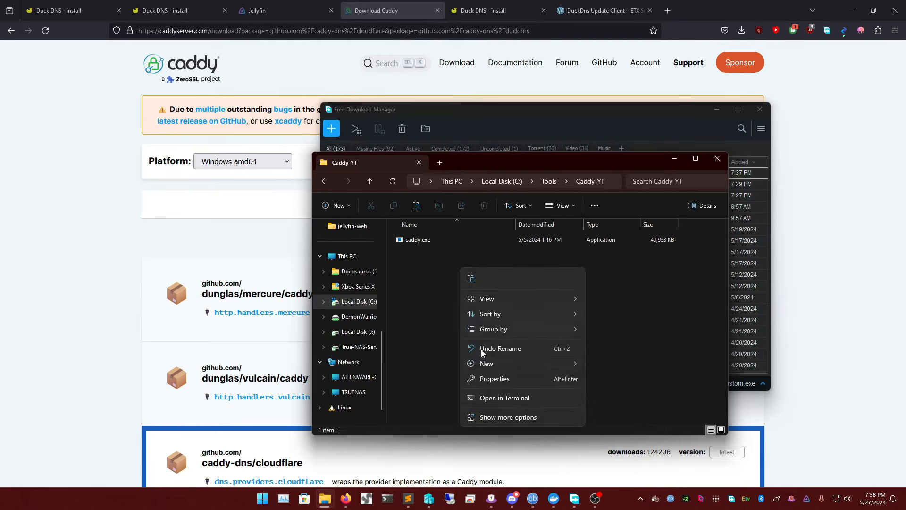
pyautogui.moveTo(488, 361)
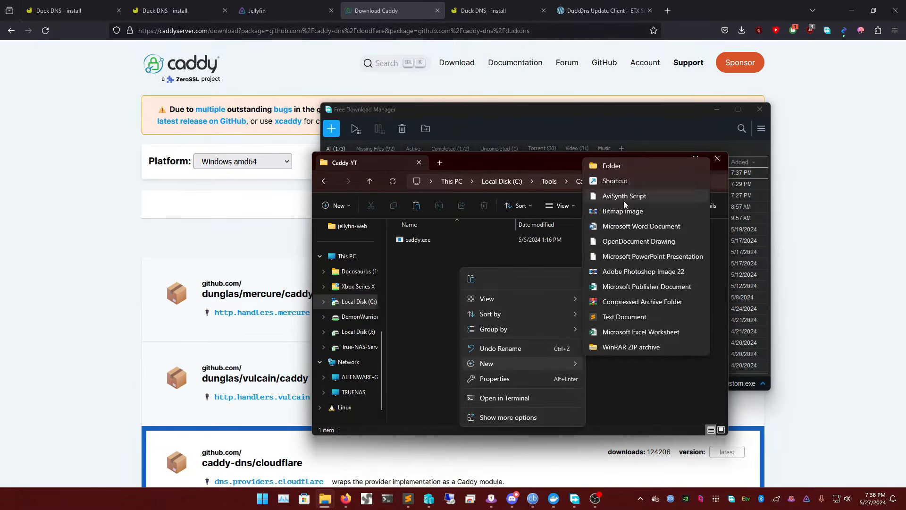
pyautogui.click(621, 317)
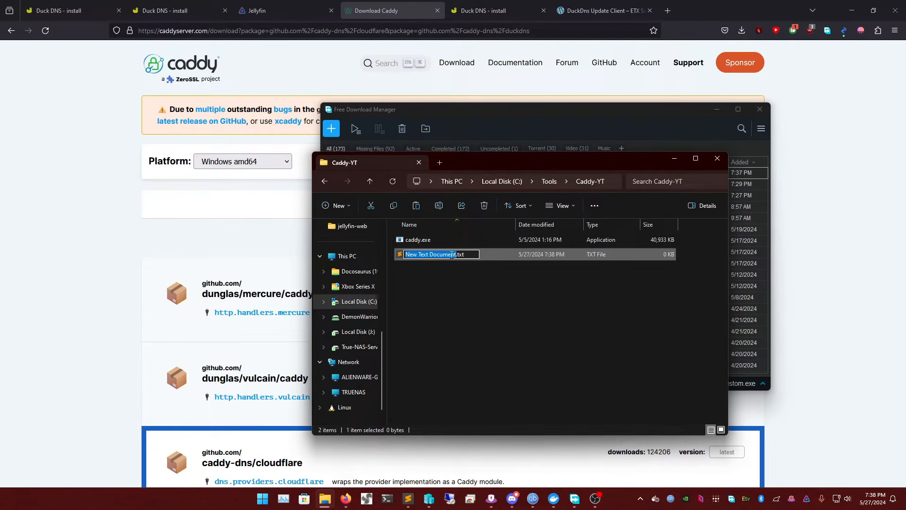
pyautogui.write('Caddyfile')
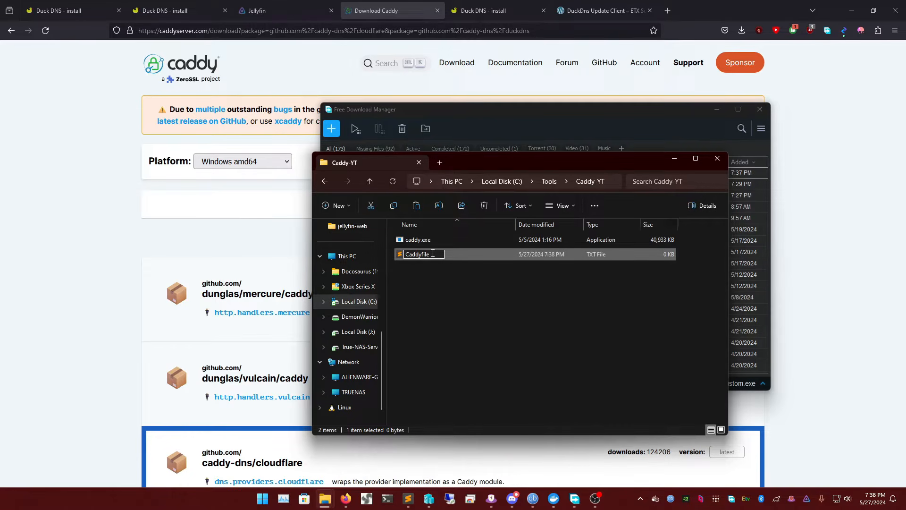
pyautogui.press('Return')
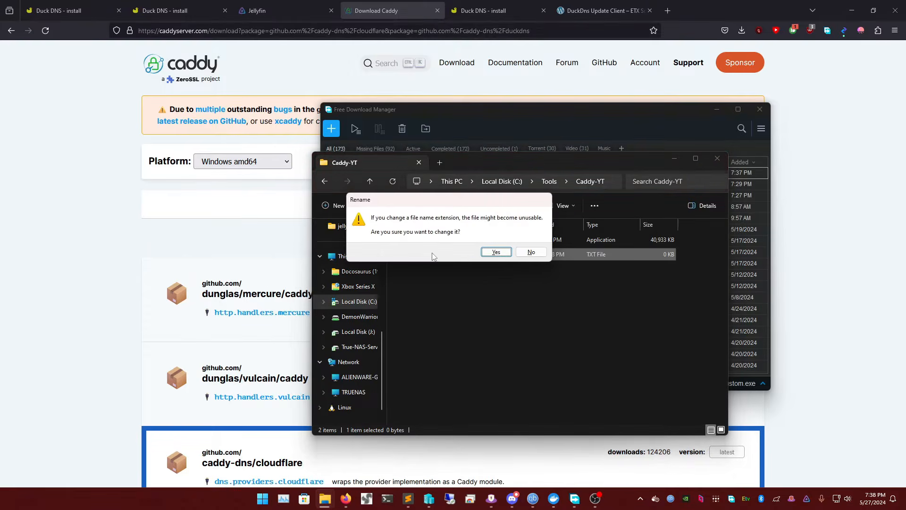
pyautogui.click(494, 251)
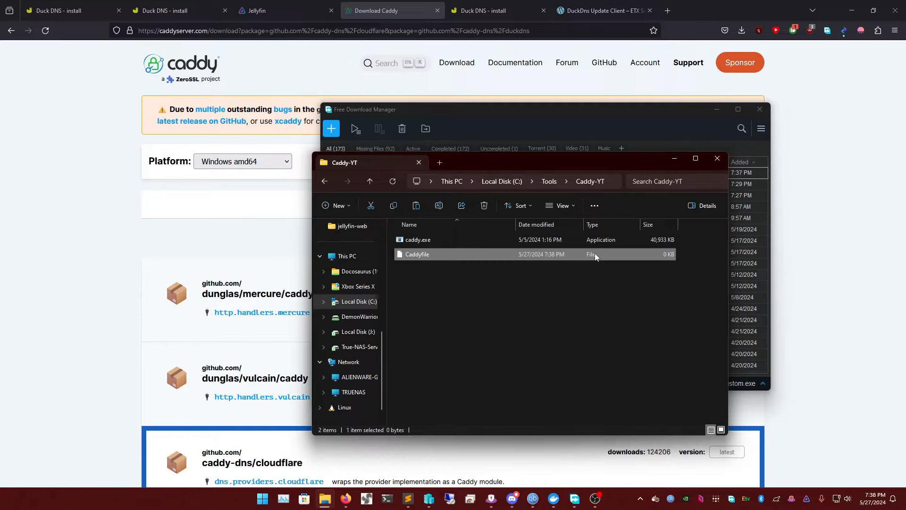
# Open Caddyfile once with Sublime Text and shrink the editor window from its maximized size
pyautogui.rightClick(415, 256)
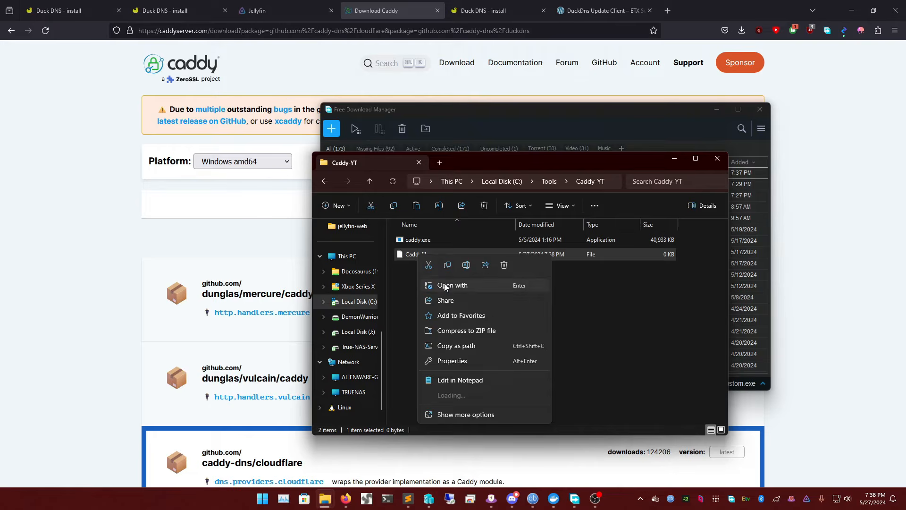
pyautogui.click(445, 286)
pyautogui.scroll(-2, 427, 239)
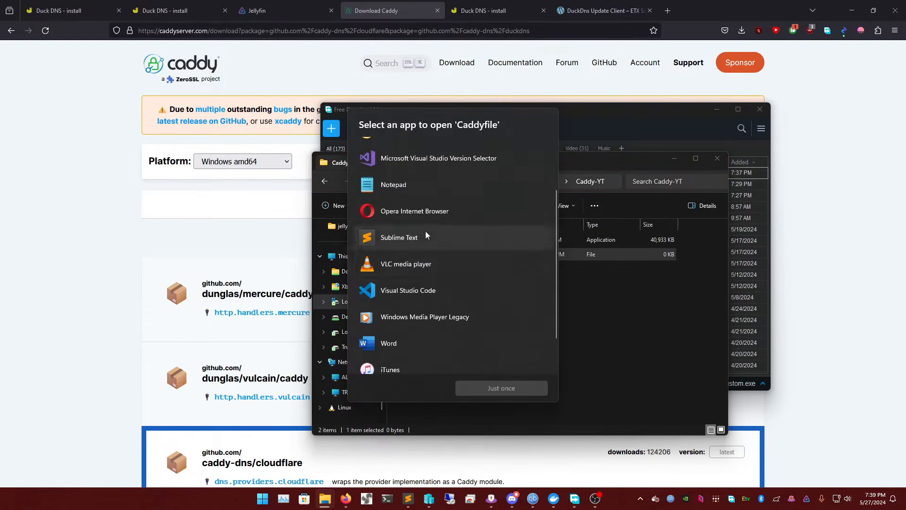
pyautogui.click(426, 236)
pyautogui.click(502, 386)
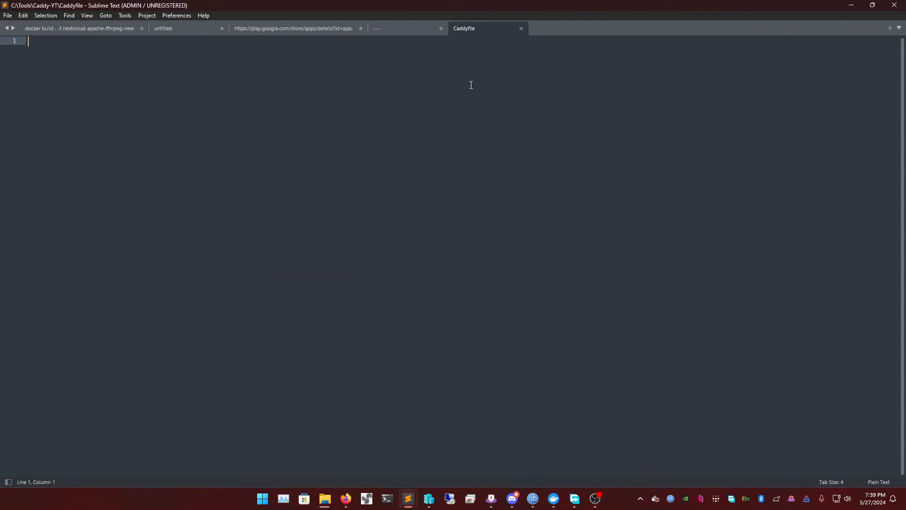
pyautogui.moveTo(536, 5); pyautogui.dragTo(536, 38)
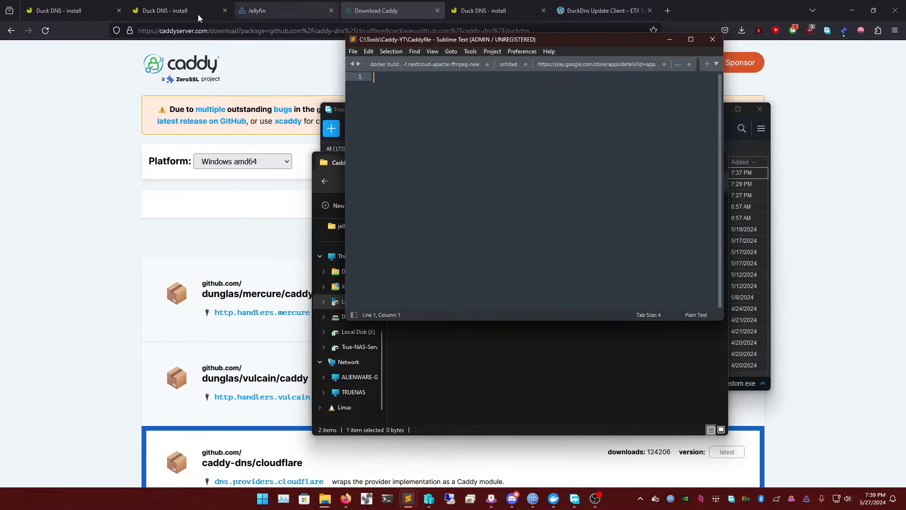
# Switch to Firefox, go to docs.demonwarriortech.com and open the Duckdns Examples on the Caddy Examples page
pyautogui.click(86, 11)
pyautogui.click(149, 27)
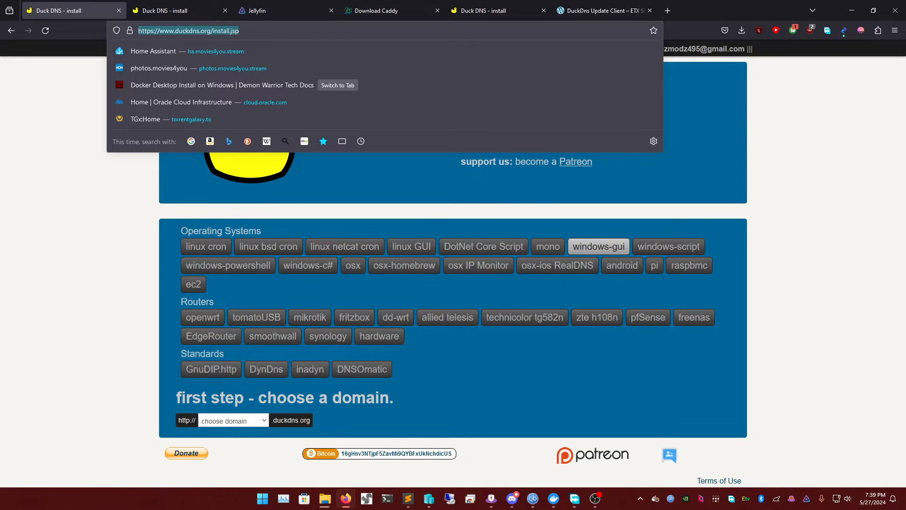
pyautogui.write('docs.demonwarriortech.com')
pyautogui.press('Return')
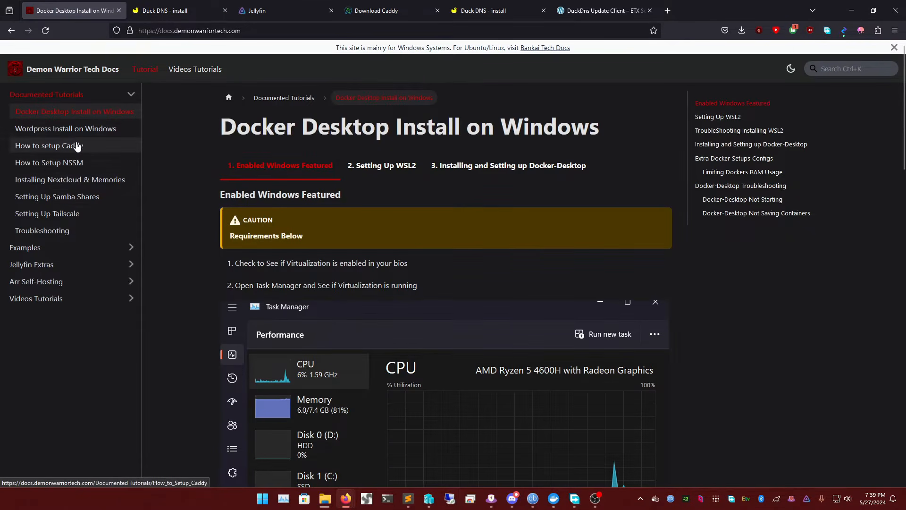
pyautogui.click(51, 247)
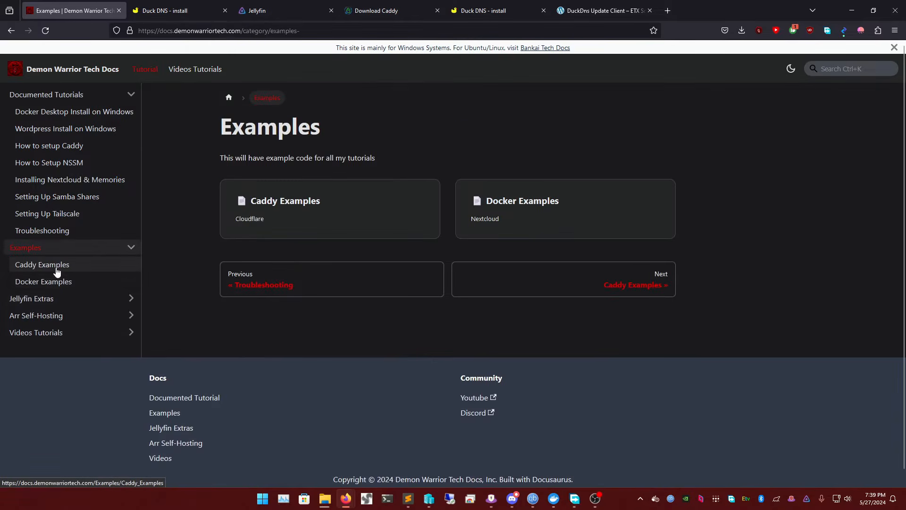
pyautogui.click(57, 272)
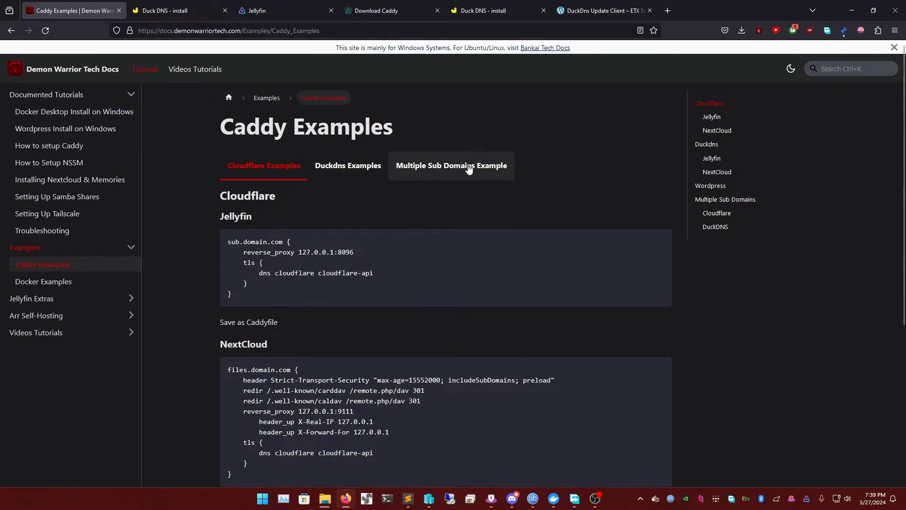
pyautogui.click(346, 177)
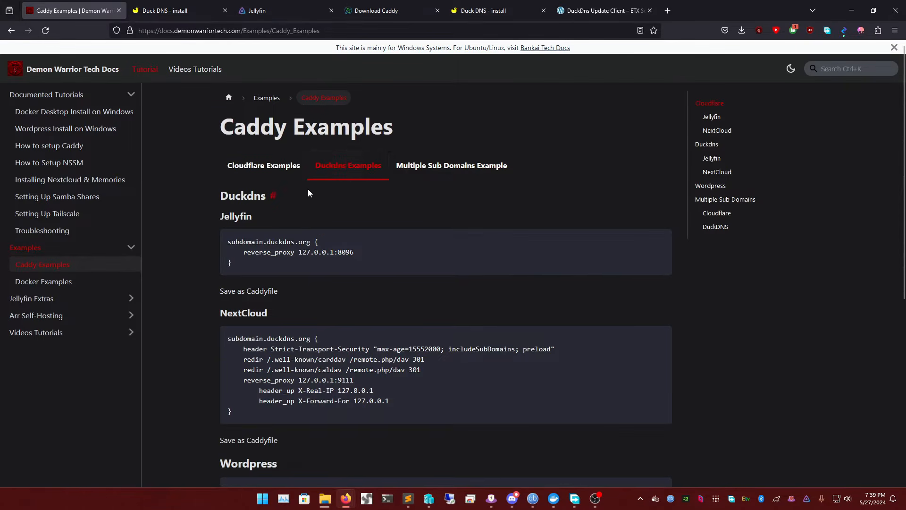
# Examine the Duckdns Jellyfin reverse proxy example in the Caddy documentation and switch back to Sublime Text
pyautogui.scroll(-1, 247, 221)
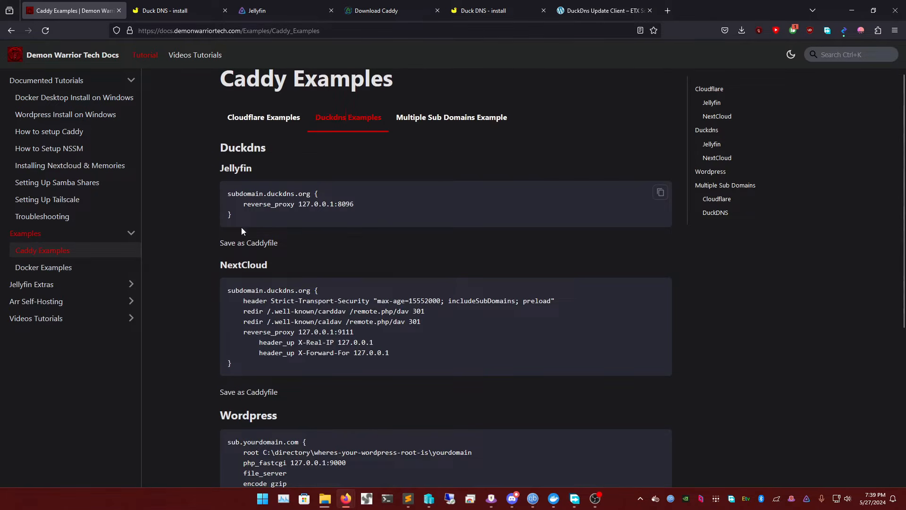
pyautogui.scroll(-4, 242, 228)
pyautogui.scroll(4, 261, 219)
pyautogui.moveTo(232, 215); pyautogui.dragTo(233, 196)
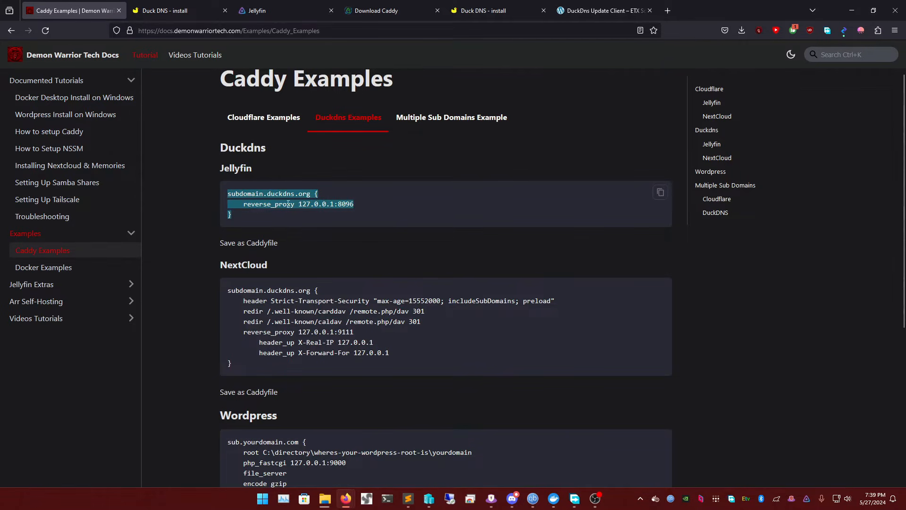
pyautogui.tripleClick(330, 202)
pyautogui.click(325, 194)
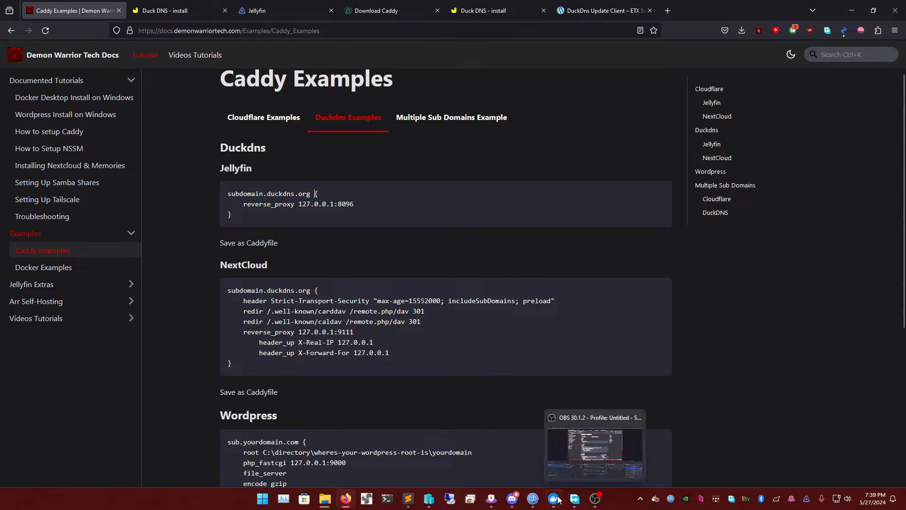
pyautogui.click(408, 499)
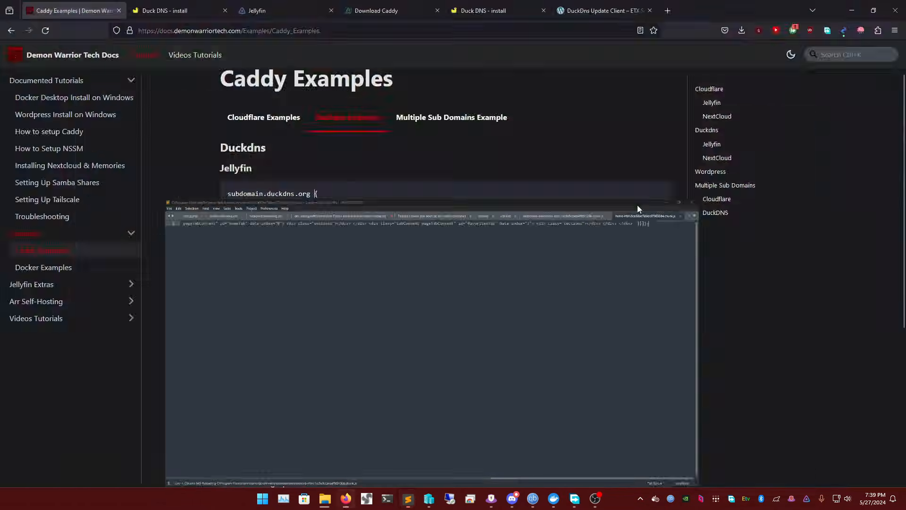
# Bring the empty Caddyfile window up over the documentation page and paste in the copied Duckdns Jellyfin reverse proxy example
pyautogui.click(346, 499)
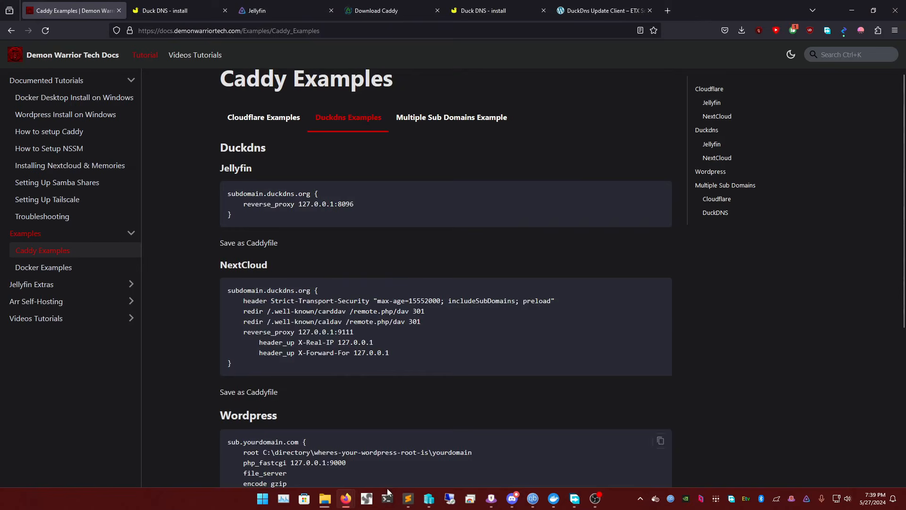
pyautogui.click(340, 454)
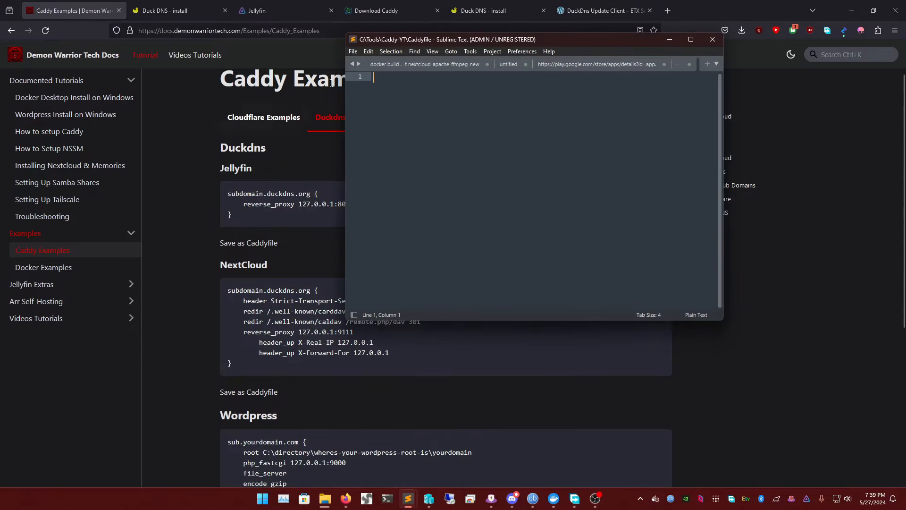
pyautogui.rightClick(399, 81)
pyautogui.click(427, 123)
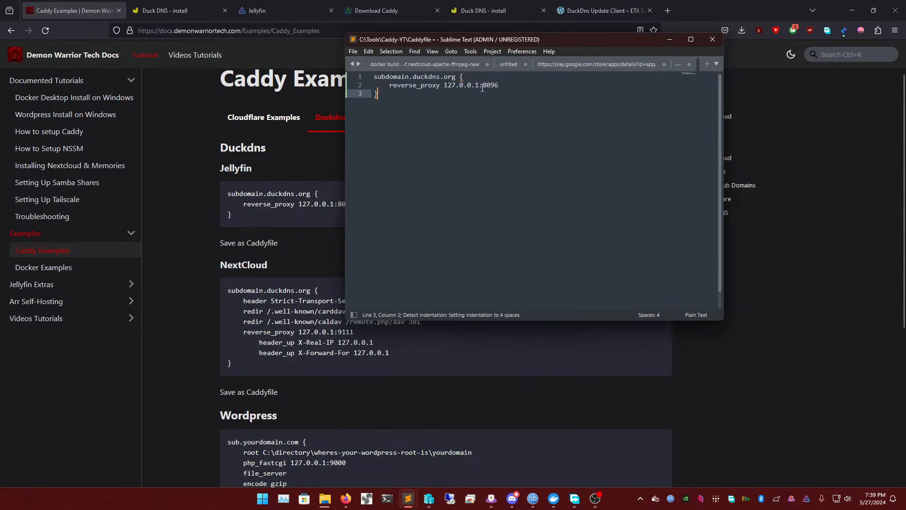
# Replace the placeholder subdomain on the Caddyfile's first line with demonwarriorflix, keeping .duckdns.org
pyautogui.click(405, 76)
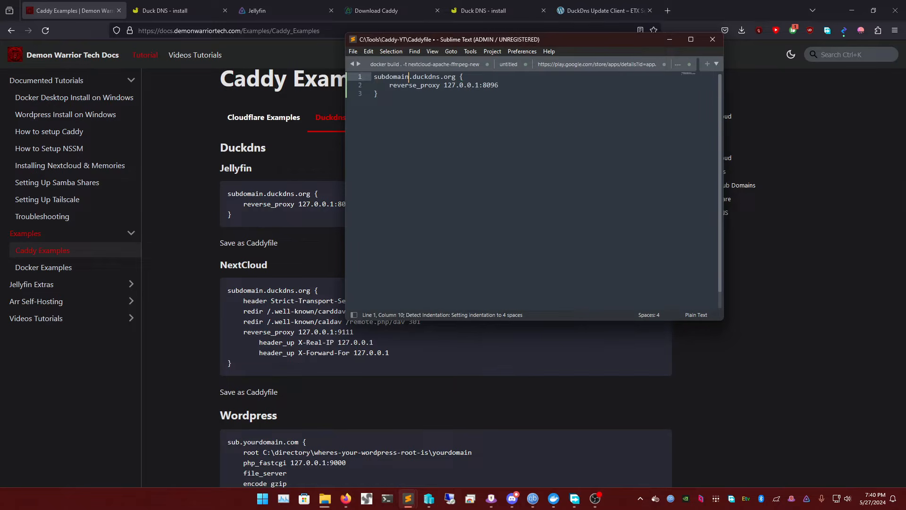
pyautogui.press('Delete')
pyautogui.press('BackSpace')
pyautogui.press('BackSpace')
pyautogui.press('BackSpace')
pyautogui.press('BackSpace')
pyautogui.press('BackSpace')
pyautogui.press('BackSpace')
pyautogui.press('BackSpace')
pyautogui.press('BackSpace')
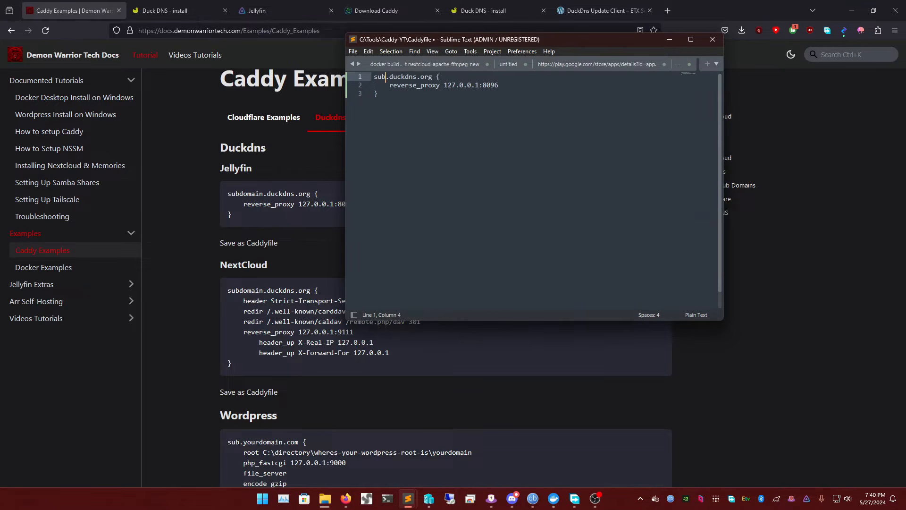
pyautogui.write('demonwarrirofl')
pyautogui.press('BackSpace')
pyautogui.press('BackSpace')
pyautogui.press('BackSpace')
pyautogui.press('BackSpace')
pyautogui.write('orflix')
# Check the Caddyfile's reverse proxy address and port 8096, save the file and minimize the editor
pyautogui.doubleClick(495, 86)
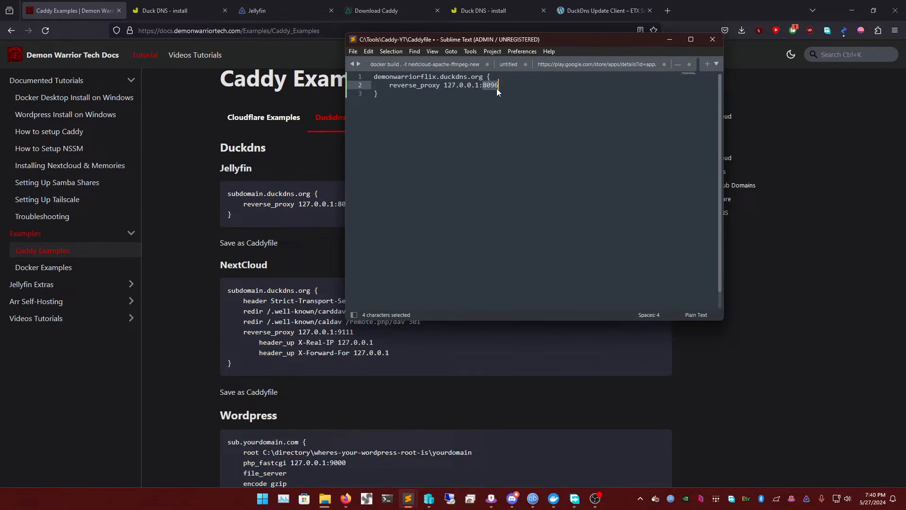
pyautogui.click(487, 101)
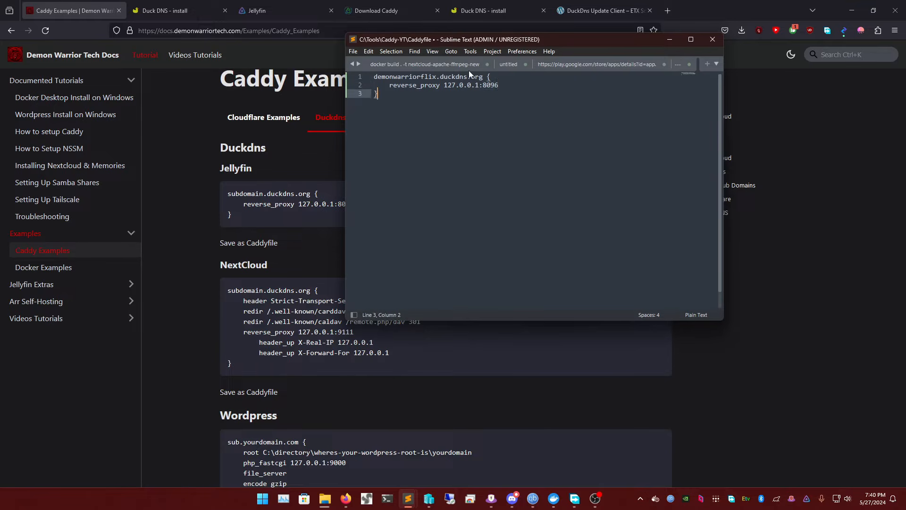
pyautogui.hotkey('ctrl', 's')
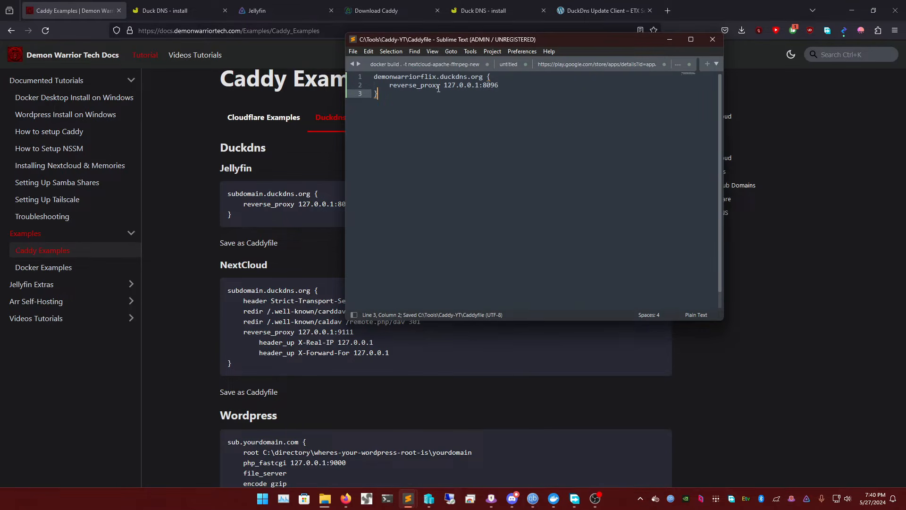
pyautogui.tripleClick(451, 87)
pyautogui.tripleClick(455, 89)
pyautogui.click(400, 97)
pyautogui.click(669, 40)
# Open the router's login page at 192.168.0.1 in a new browser tab
pyautogui.scroll(2, 378, 172)
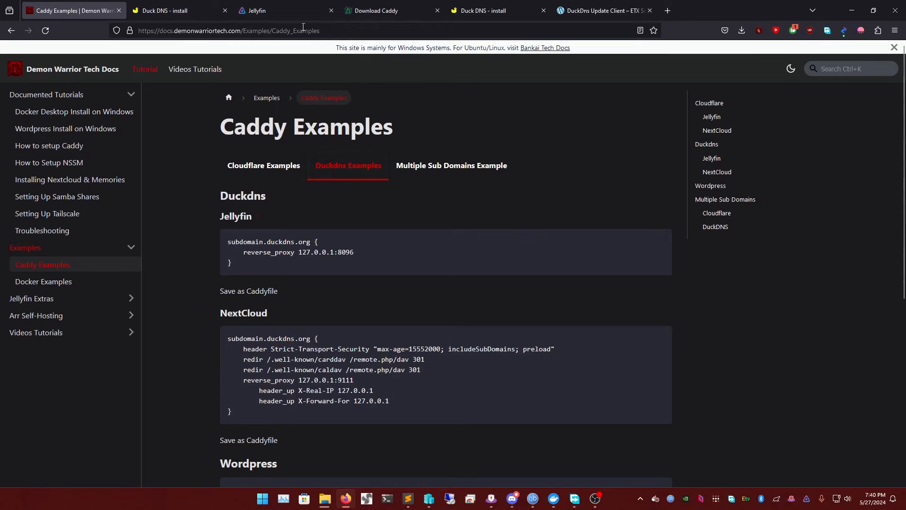
pyautogui.click(667, 11)
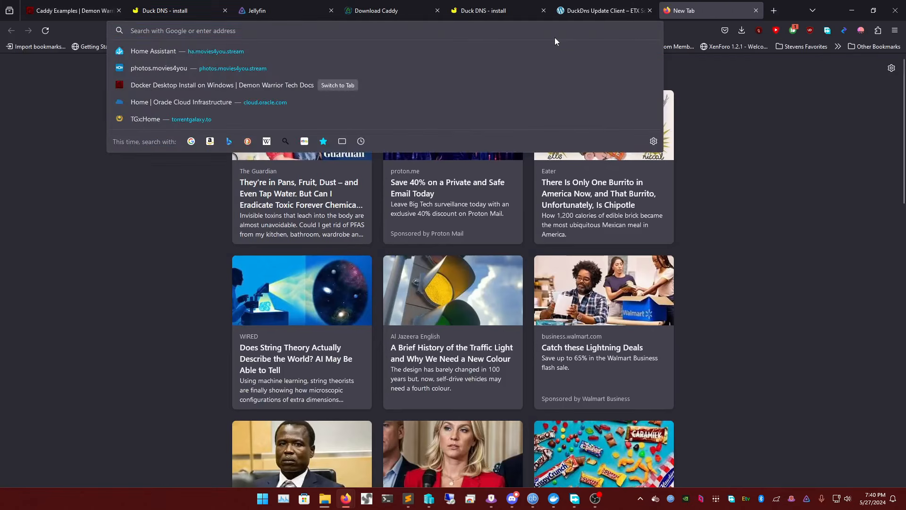
pyautogui.write('192.168.0.1')
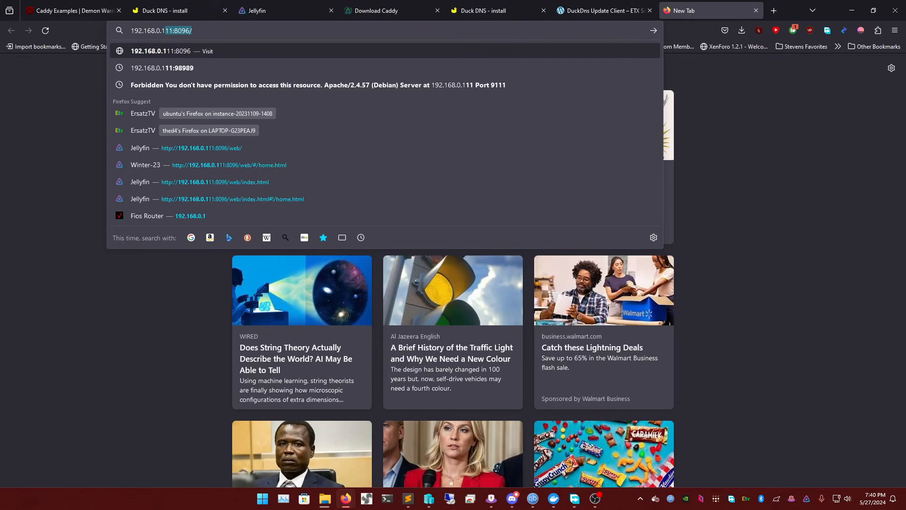
pyautogui.press('Delete')
pyautogui.press('Return')
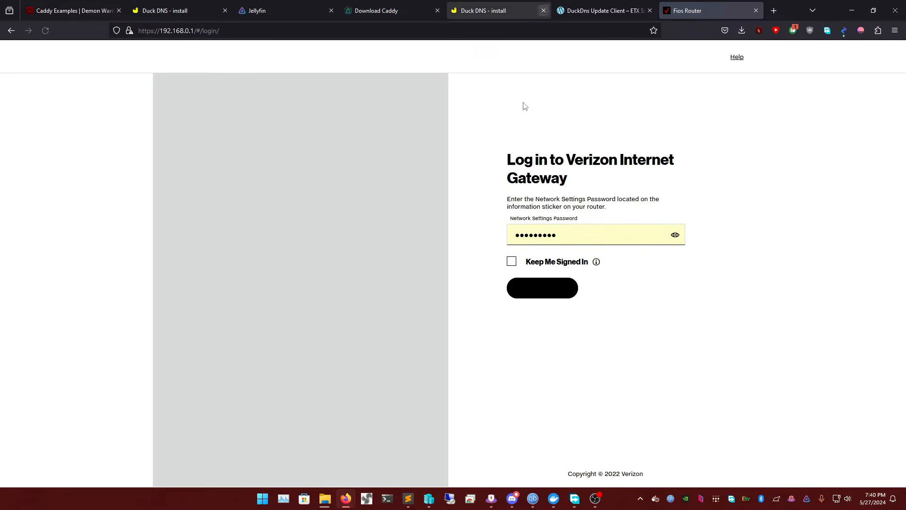
# Open a PowerShell terminal and run ipconfig
pyautogui.click(387, 499)
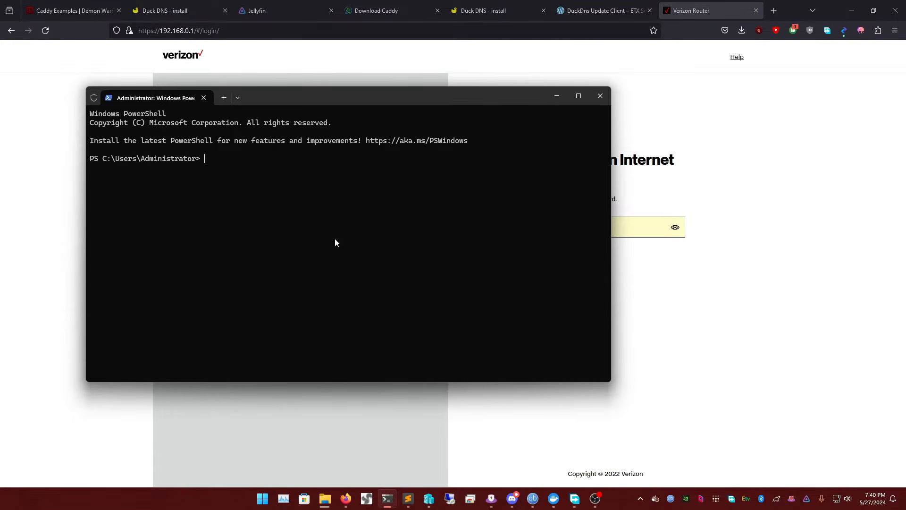
pyautogui.write('ipcoinnfig')
pyautogui.press('Return')
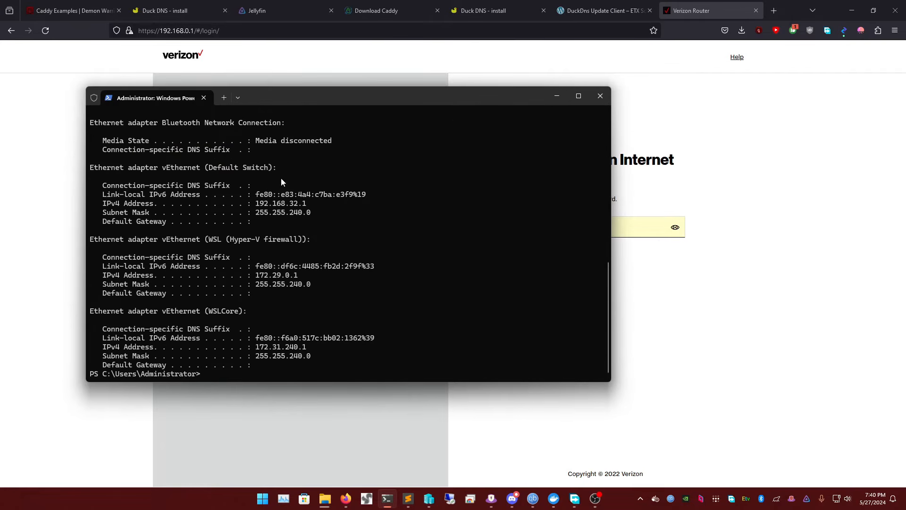
# Examine the ipconfig output for the vEthernet (VM) adapter's IPv4 address and default gateway
pyautogui.scroll(10, 301, 262)
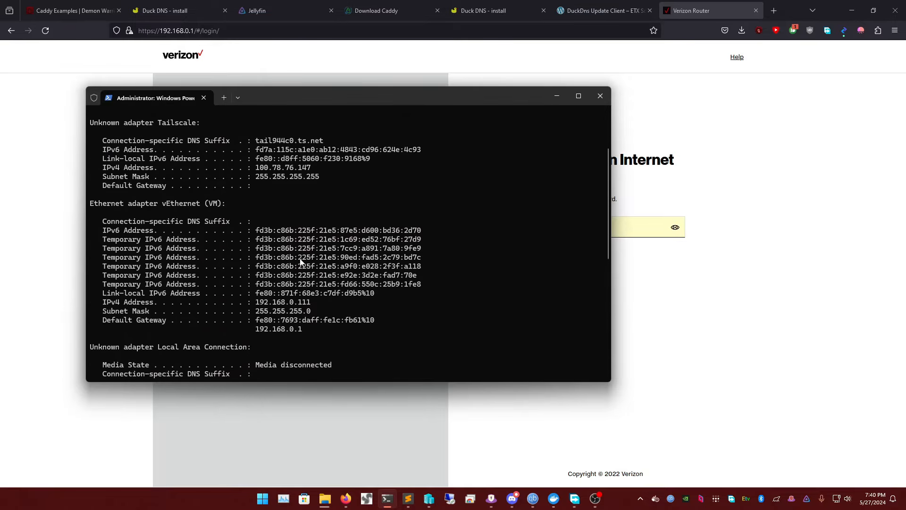
pyautogui.scroll(3, 274, 198)
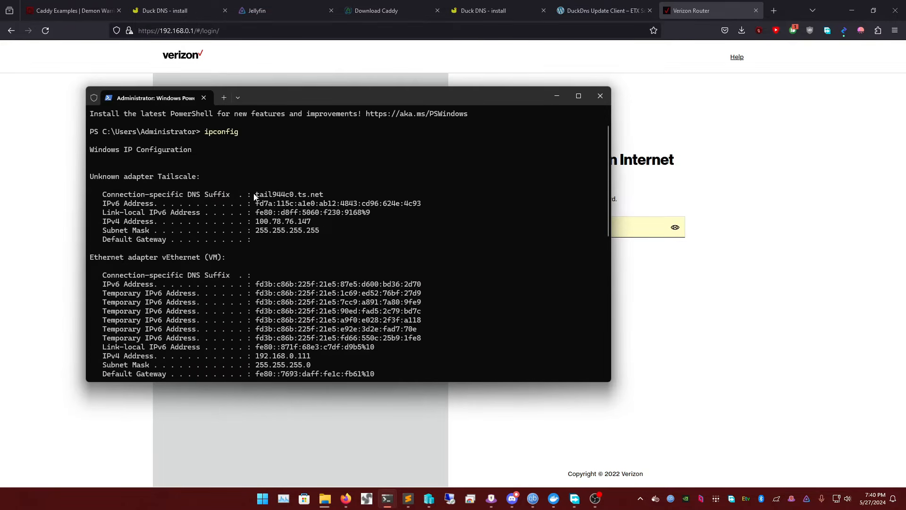
pyautogui.scroll(-2, 257, 194)
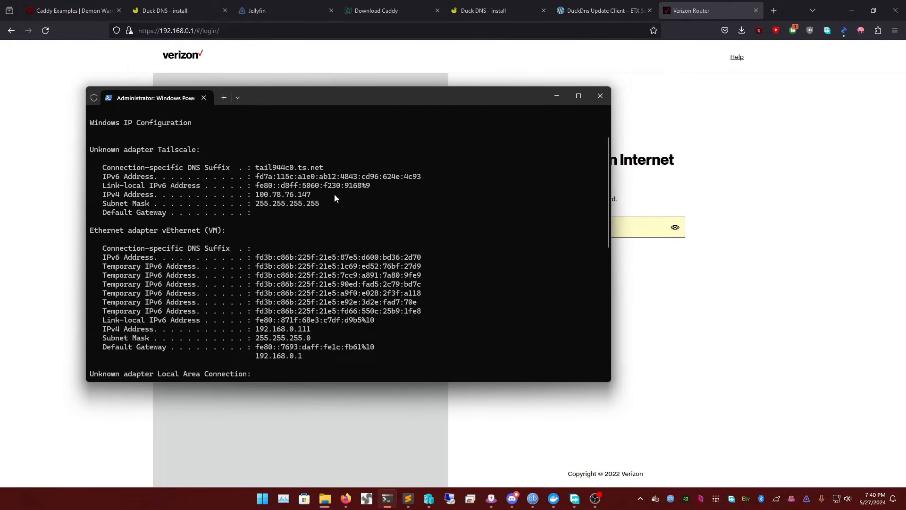
pyautogui.scroll(-3, 291, 210)
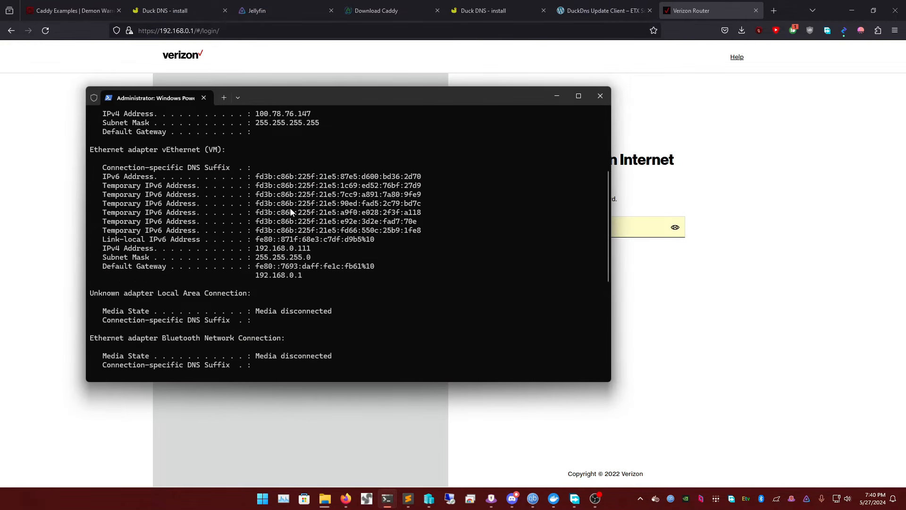
pyautogui.tripleClick(277, 248)
pyautogui.click(289, 249)
pyautogui.moveTo(99, 268); pyautogui.dragTo(164, 269)
pyautogui.tripleClick(292, 278)
pyautogui.click(296, 278)
# Switch back to the browser and log in to the Verizon router with the network settings password
pyautogui.hotkey('alt', 'Tab')
pyautogui.click(543, 280)
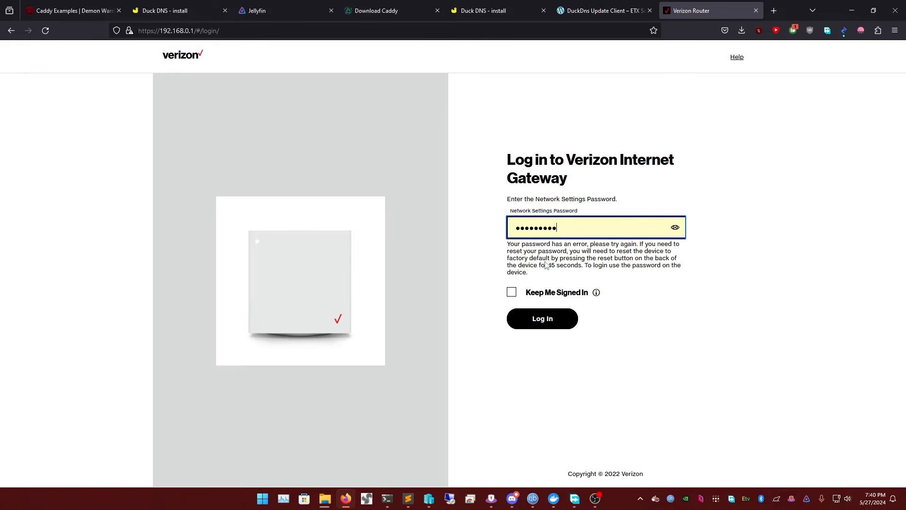
pyautogui.doubleClick(571, 227)
pyautogui.write('********')
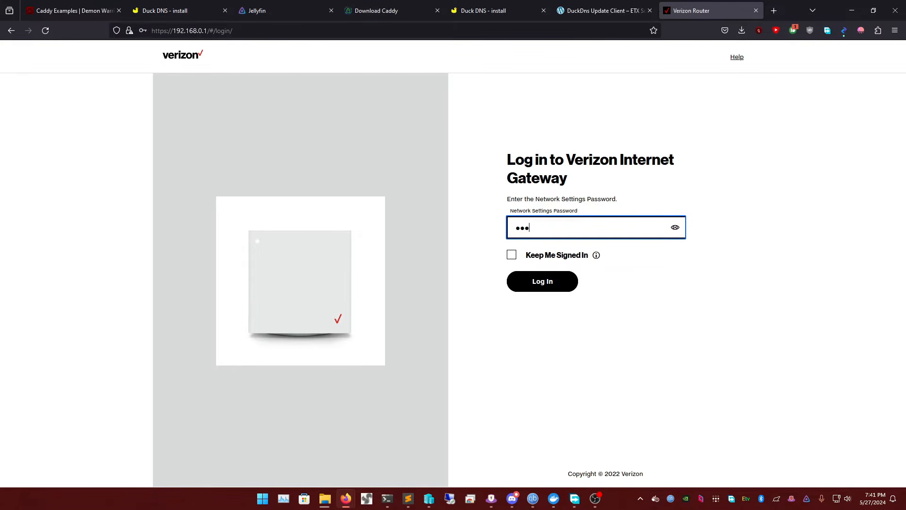
pyautogui.write('*')
pyautogui.press('Return')
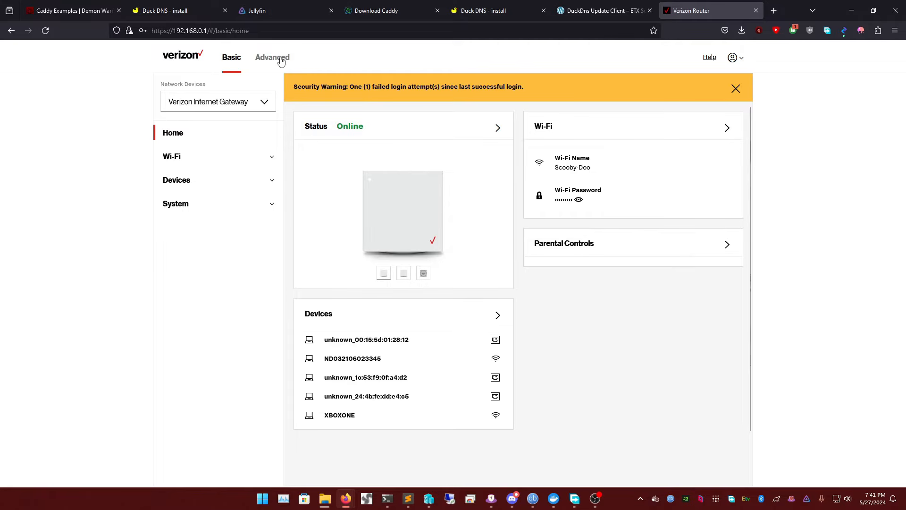
# Open the Port Forwarding page under Security & Firewall in the router's advanced settings
pyautogui.click(280, 62)
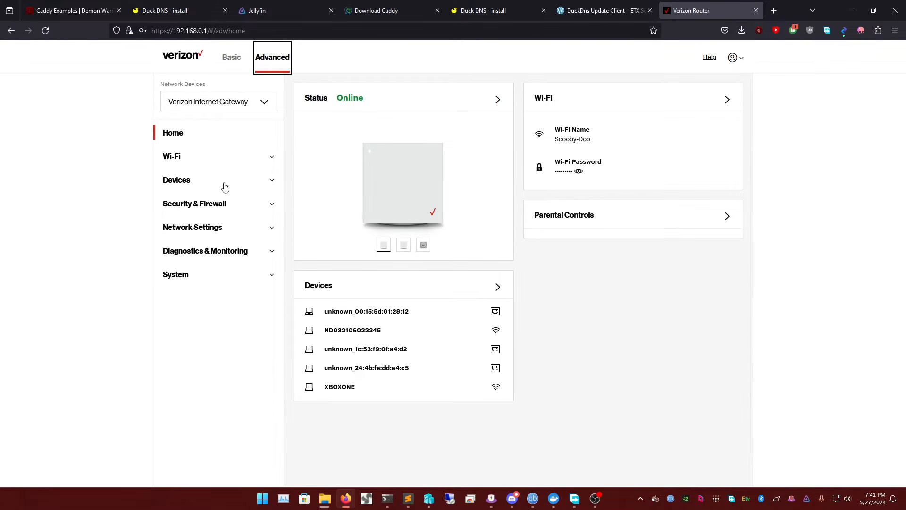
pyautogui.click(225, 187)
pyautogui.click(223, 184)
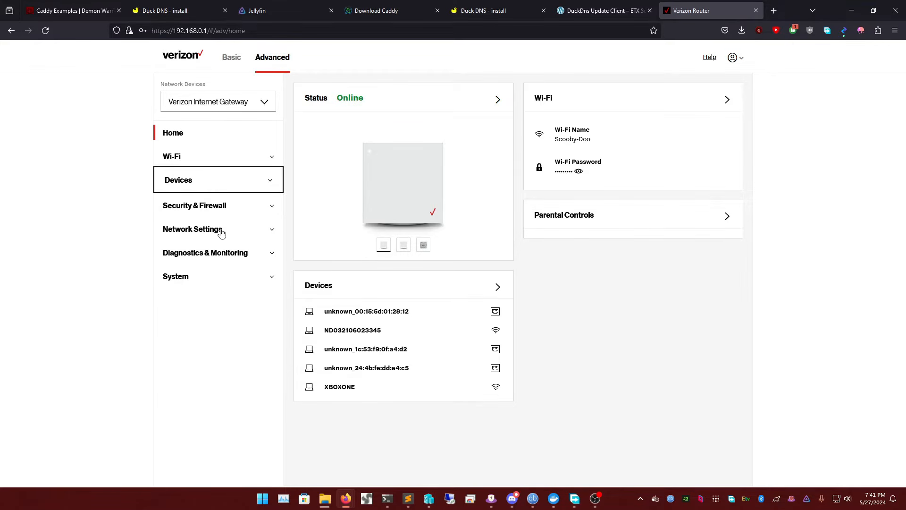
pyautogui.click(221, 231)
pyautogui.click(218, 203)
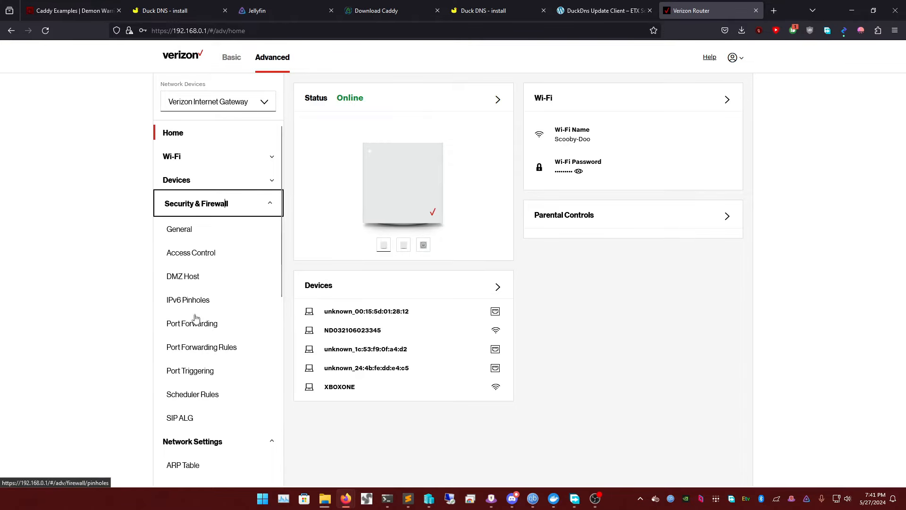
pyautogui.click(216, 323)
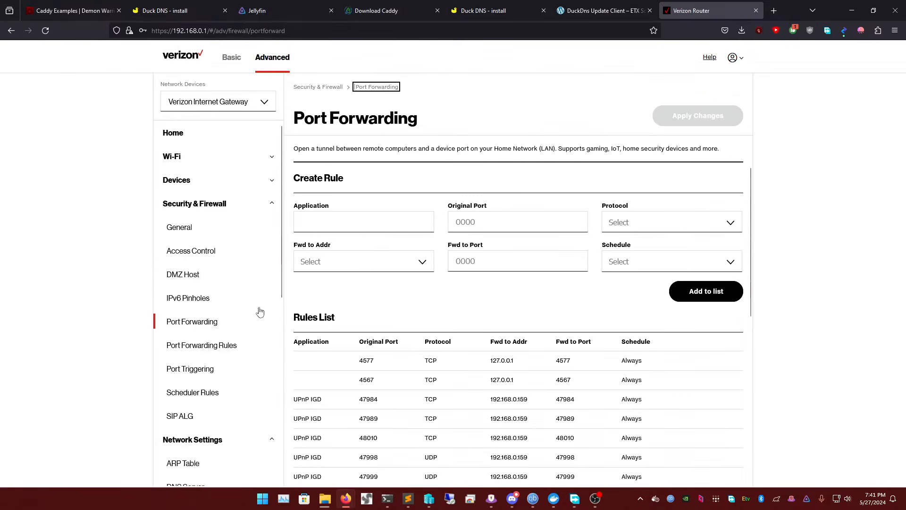
# Fill in a new forwarding rule with application HTTPS, original port 443 and forward-to port 443
pyautogui.click(347, 227)
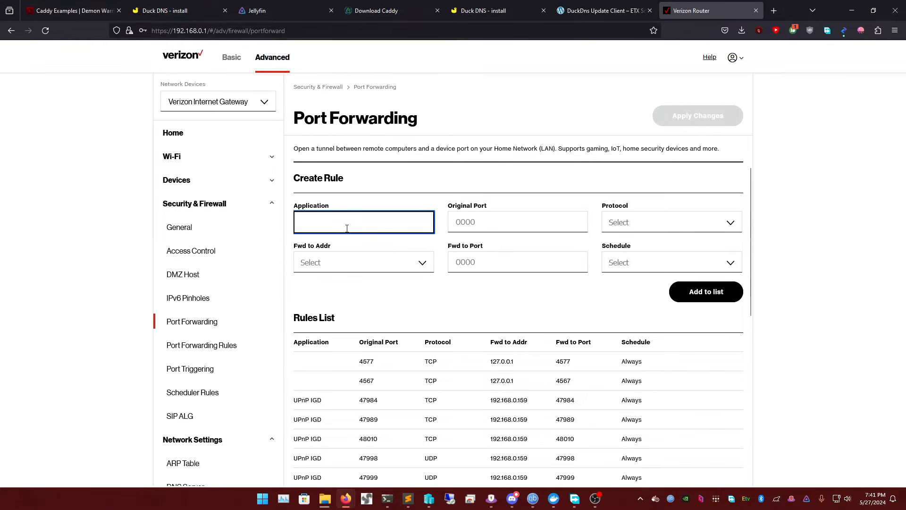
pyautogui.write('C')
pyautogui.click(474, 223)
pyautogui.write('443')
pyautogui.click(530, 261)
pyautogui.write('443')
# Delete the existing HTTP and HTTPS forwarding rules for 192.168.0.21 from the rules list
pyautogui.scroll(-10, 434, 392)
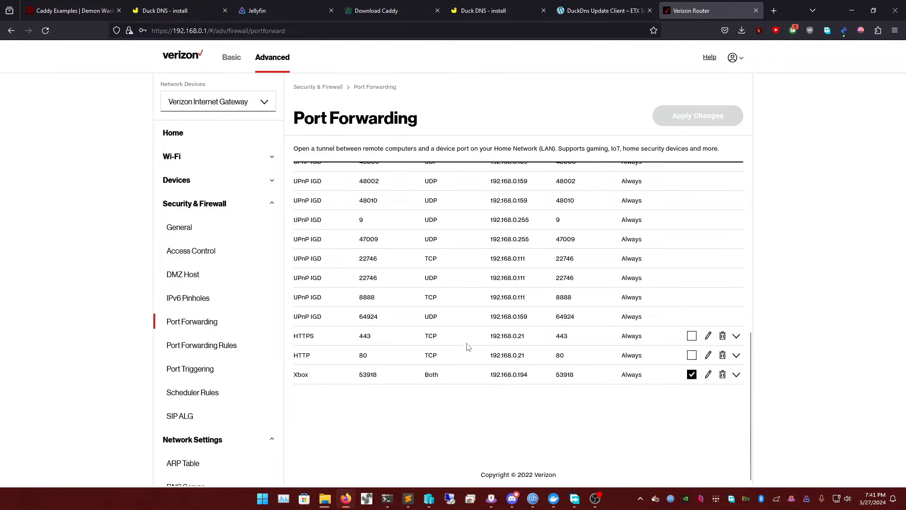
pyautogui.scroll(10, 468, 347)
pyautogui.scroll(-10, 467, 346)
pyautogui.click(722, 355)
pyautogui.click(722, 355)
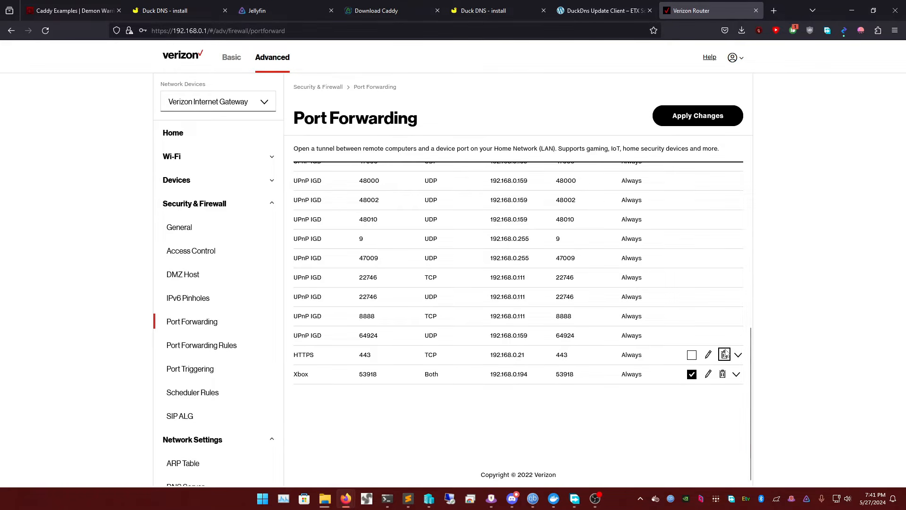
pyautogui.press('Return')
pyautogui.scroll(1, 506, 321)
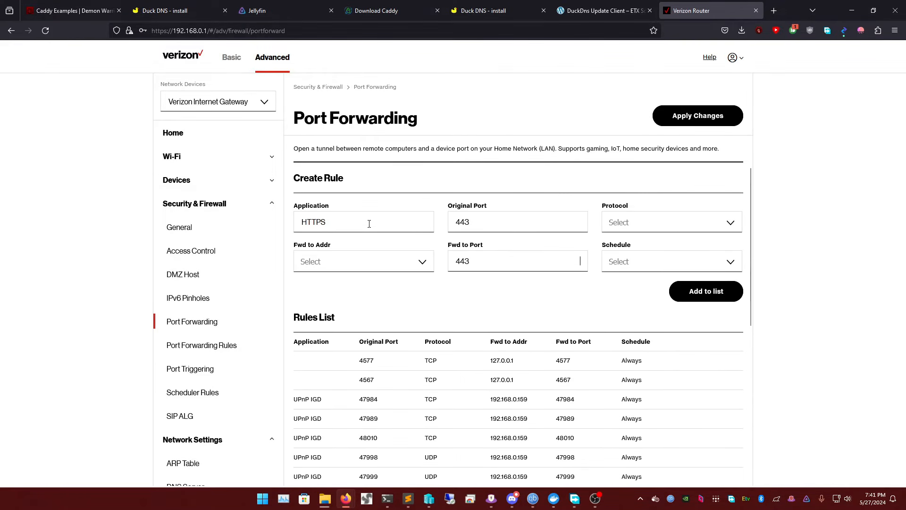
# Set the new HTTPS rule's protocol to TCP and its schedule to Always
pyautogui.click(617, 222)
pyautogui.click(616, 249)
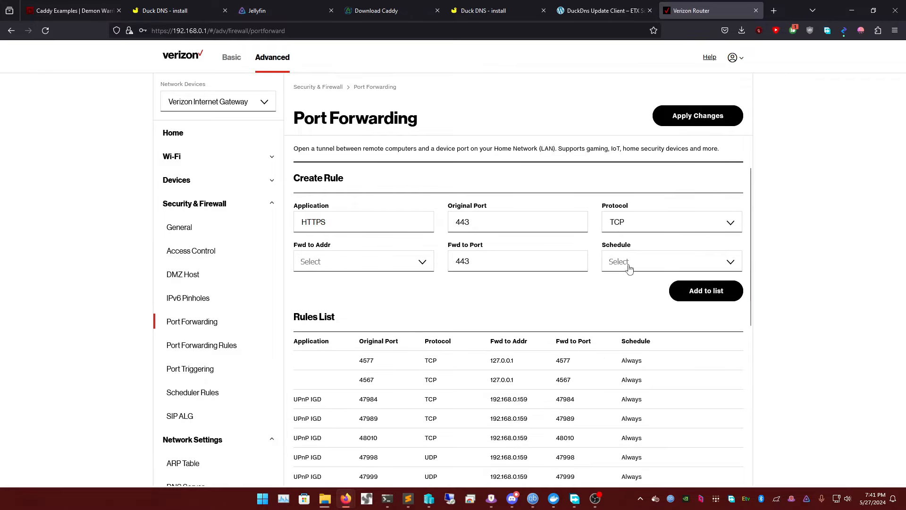
pyautogui.click(626, 263)
pyautogui.click(621, 287)
pyautogui.click(621, 273)
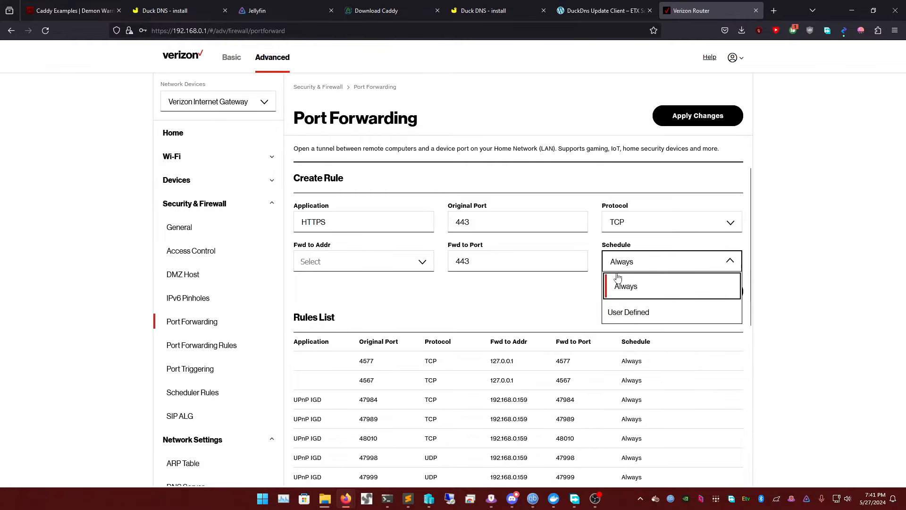
pyautogui.click(614, 309)
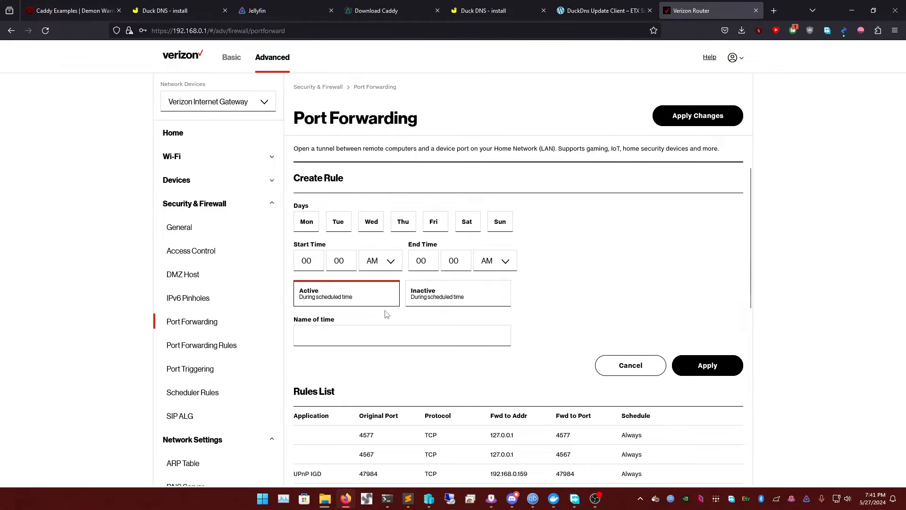
pyautogui.click(602, 361)
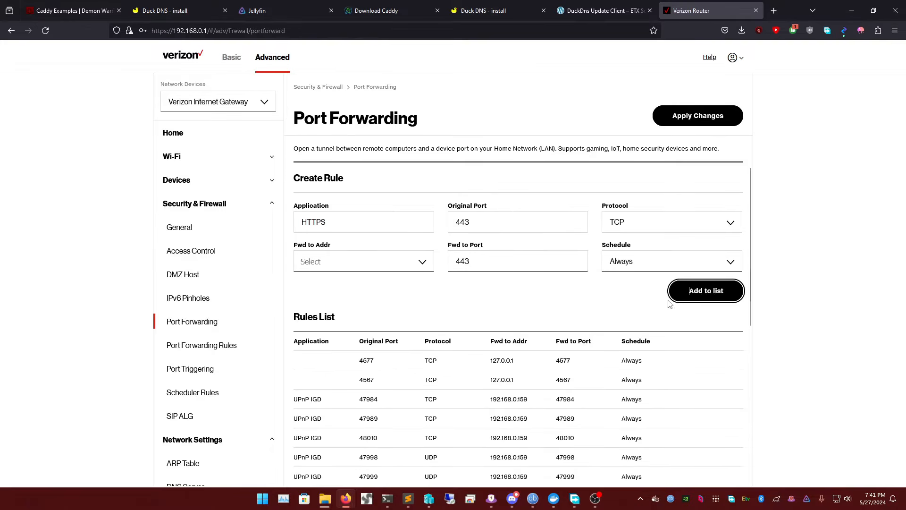
pyautogui.click(627, 262)
pyautogui.click(626, 287)
# Look up this computer's IPv4 address in PowerShell, set the HTTPS rule's forward-to address to 192.168.0.111 and add the rule
pyautogui.click(419, 263)
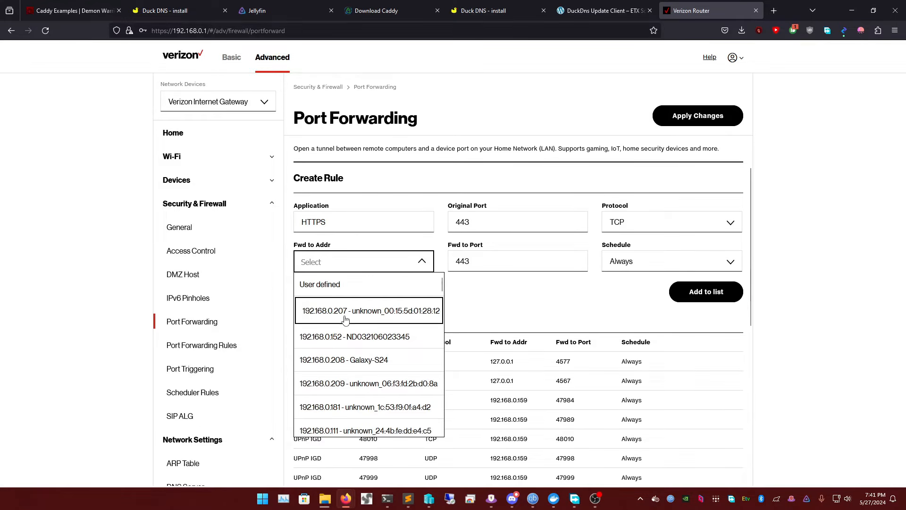
pyautogui.click(387, 498)
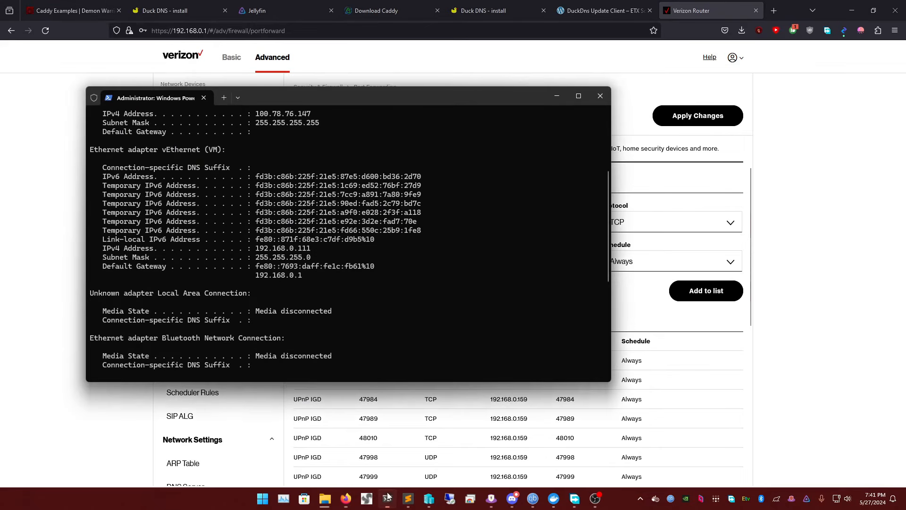
pyautogui.tripleClick(283, 249)
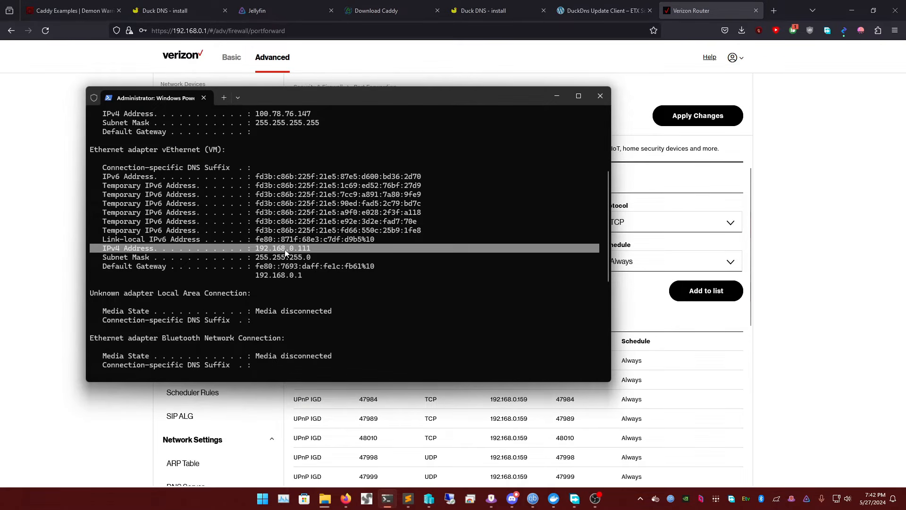
pyautogui.click(621, 318)
pyautogui.click(380, 266)
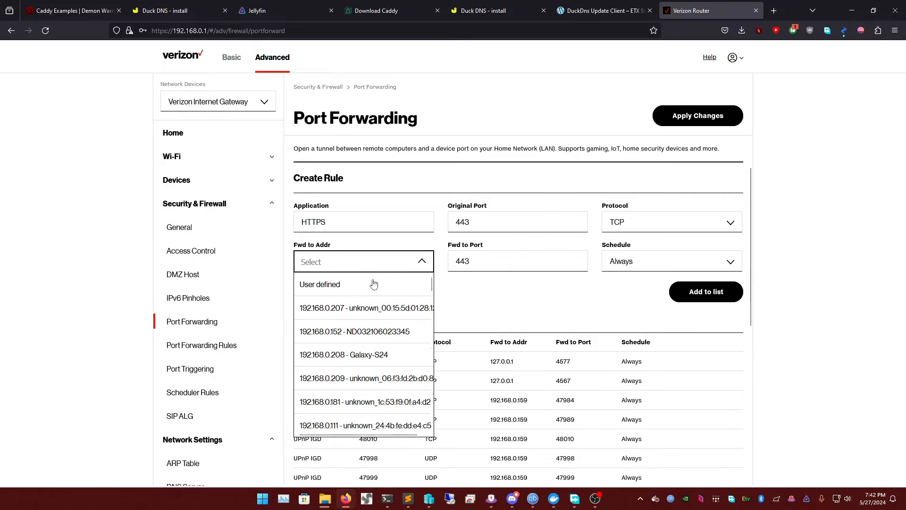
pyautogui.scroll(-3, 361, 362)
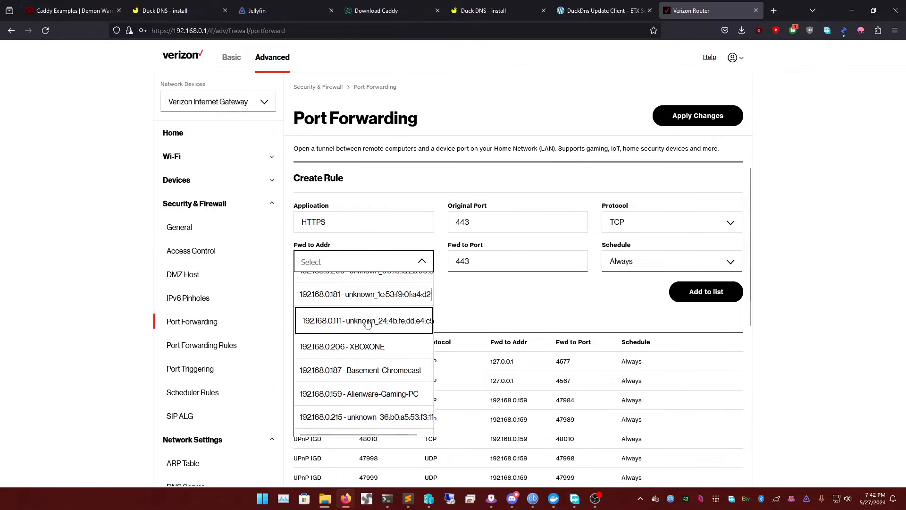
pyautogui.click(353, 322)
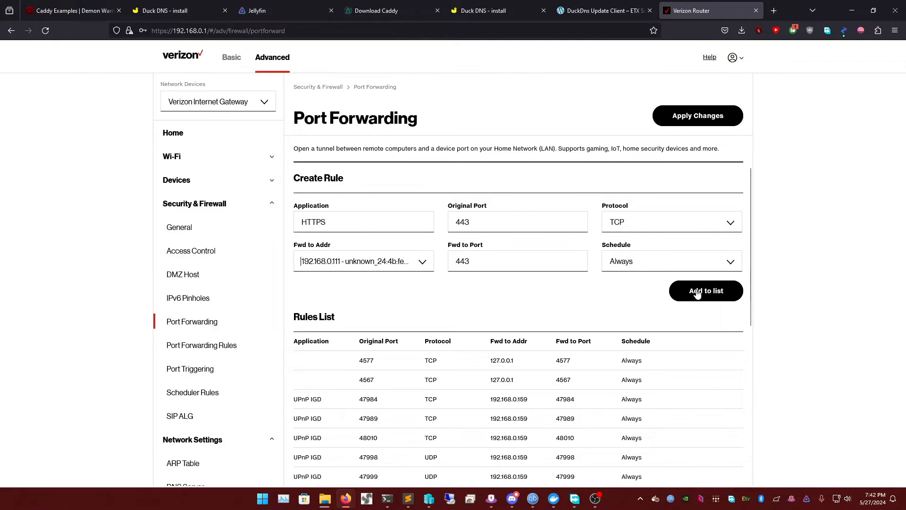
pyautogui.click(680, 290)
# Fill in a new forwarding rule with application HTTP, original port 80 and forward-to port 80
pyautogui.click(340, 226)
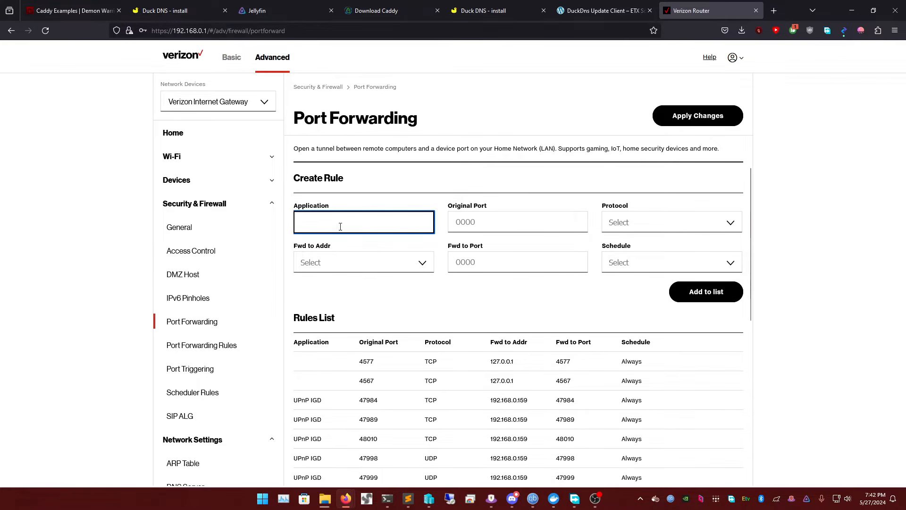
pyautogui.write('HTTOP')
pyautogui.press('BackSpace')
pyautogui.press('BackSpace')
pyautogui.write('P')
pyautogui.press('Tab')
pyautogui.write('80')
pyautogui.press('Tab')
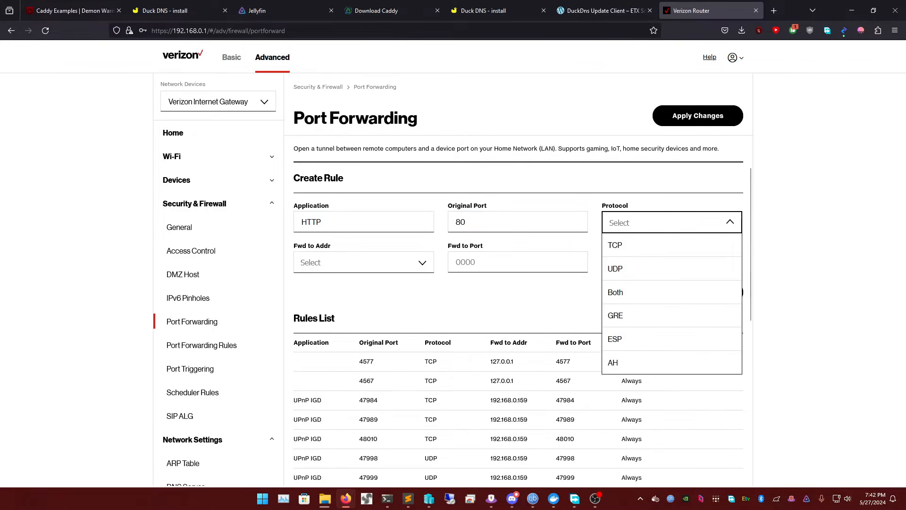
pyautogui.press('Tab')
pyautogui.press('Tab')
pyautogui.write('8')
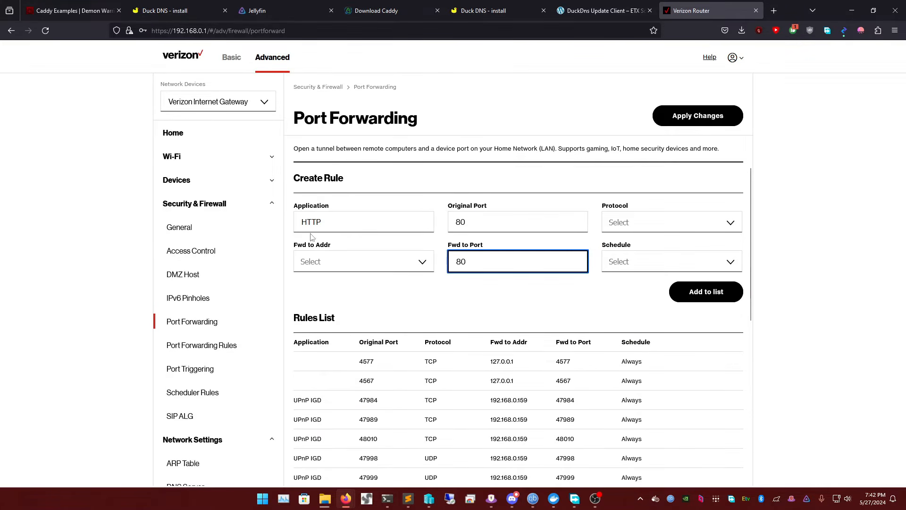
# Give the HTTP rule forward-to address 192.168.0.111, protocol TCP and schedule Always, and add it to the rules list
pyautogui.click(414, 262)
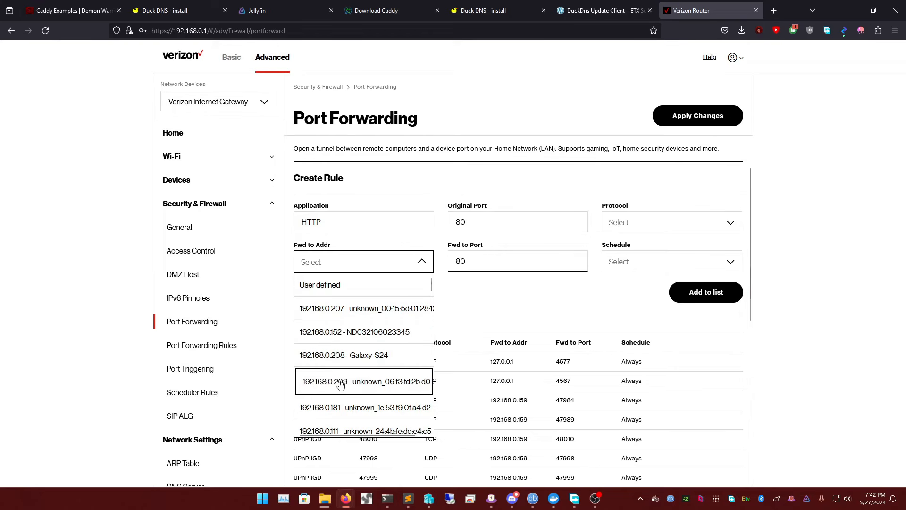
pyautogui.click(341, 427)
pyautogui.click(485, 230)
pyautogui.click(652, 231)
pyautogui.click(624, 252)
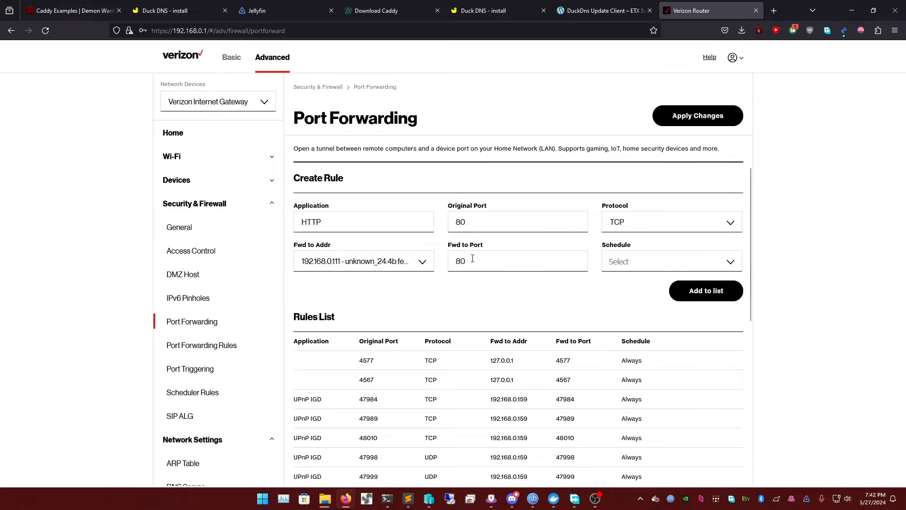
pyautogui.click(605, 263)
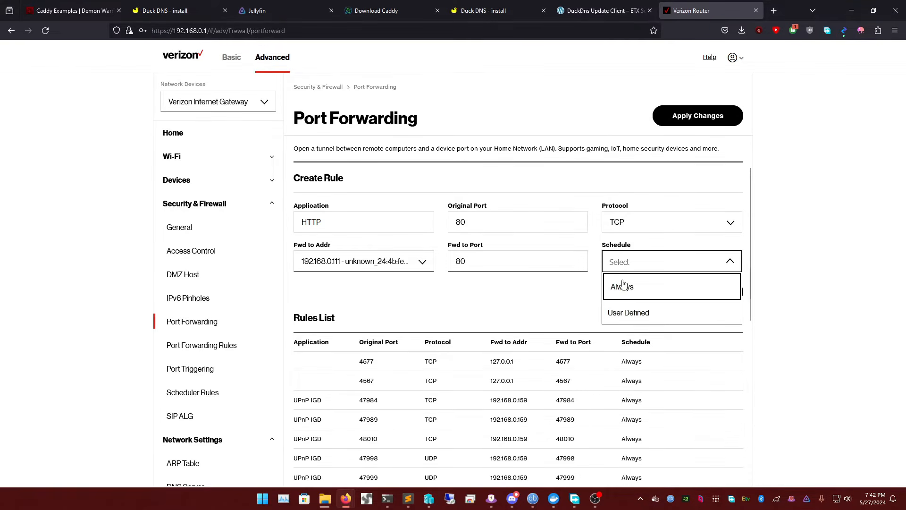
pyautogui.click(612, 285)
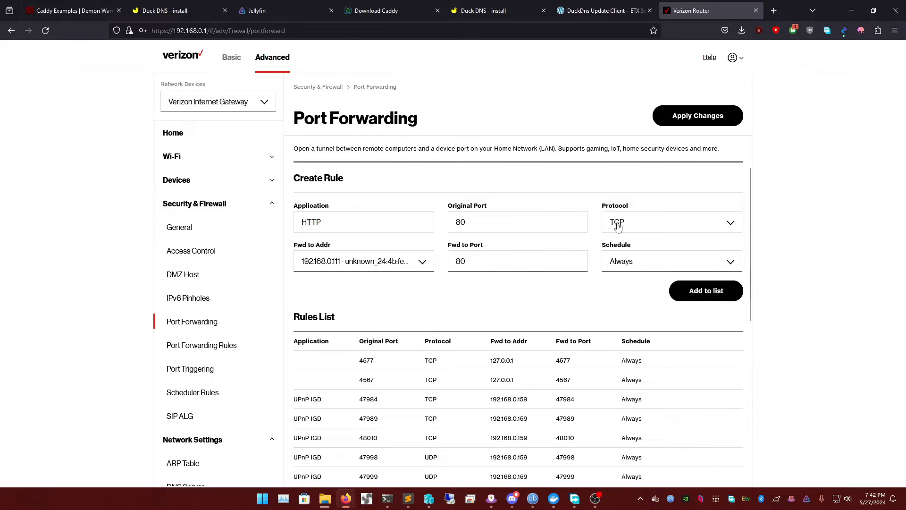
pyautogui.click(696, 291)
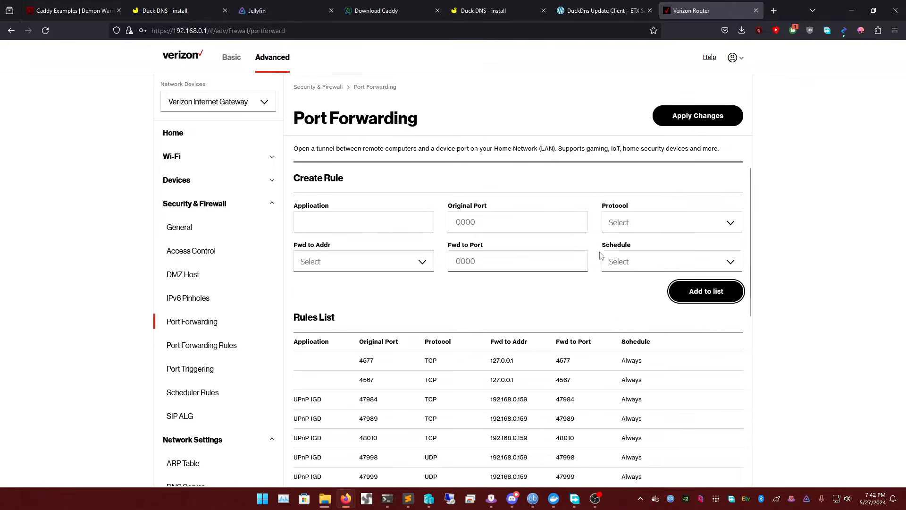
# Look over the rules list and apply the port forwarding changes on the router
pyautogui.scroll(-7, 680, 264)
pyautogui.scroll(7, 681, 294)
pyautogui.click(711, 113)
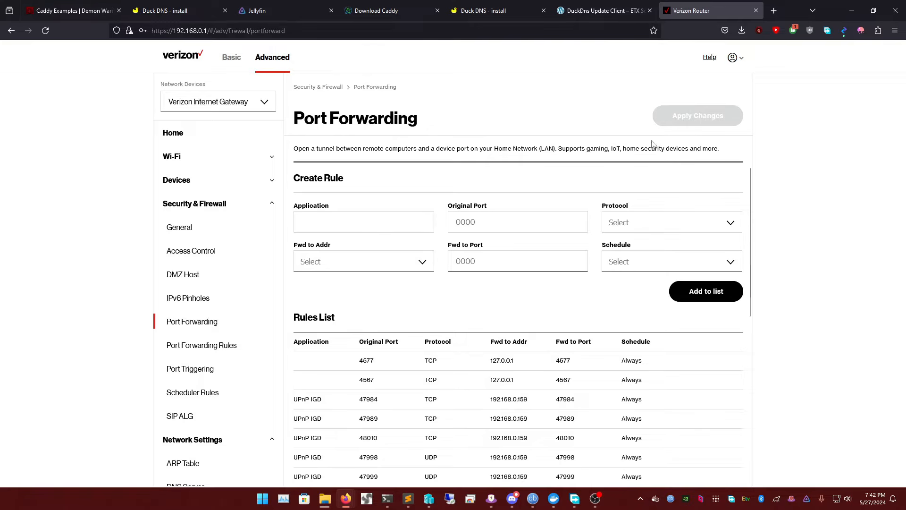
# Open portchecker.co in a new browser tab and check whether port 80 is open on the current IP
pyautogui.click(773, 11)
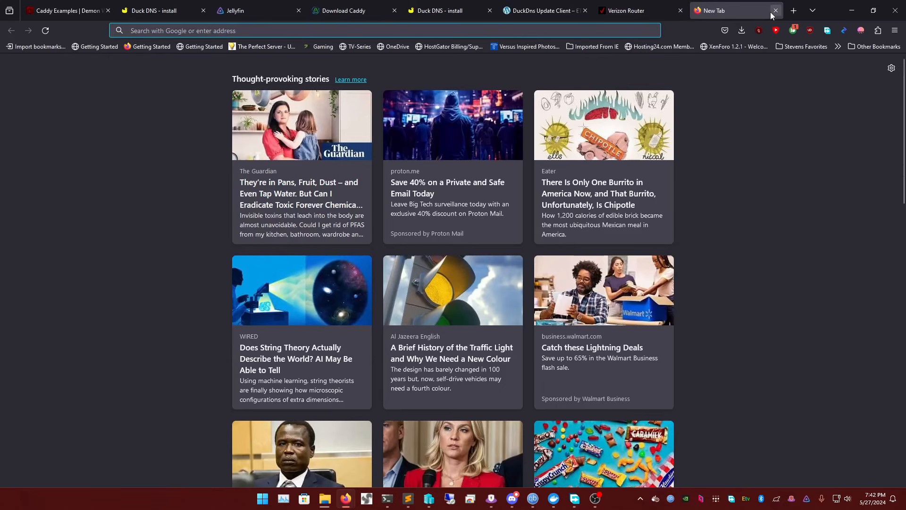
pyautogui.write('HTTPS')
pyautogui.press('BackSpace')
pyautogui.press('BackSpace')
pyautogui.press('BackSpace')
pyautogui.press('BackSpace')
pyautogui.press('BackSpace')
pyautogui.write('port')
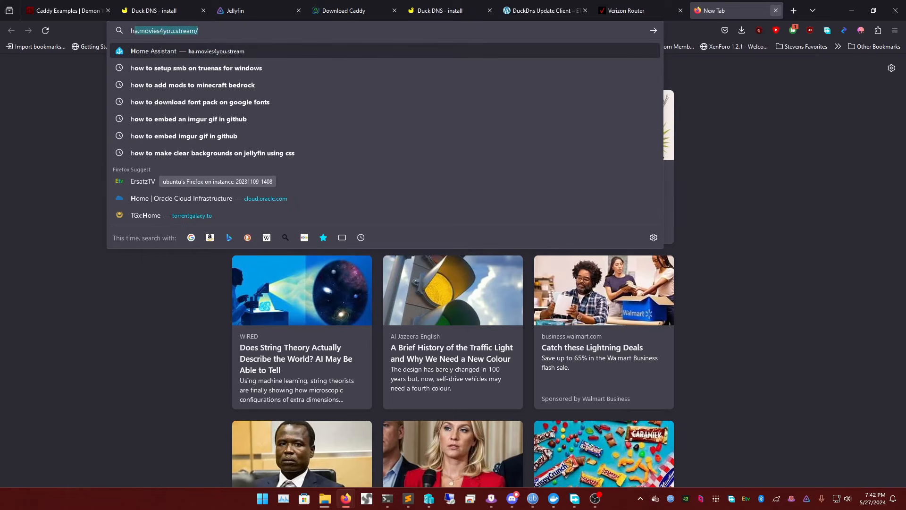
pyautogui.write('checker.co')
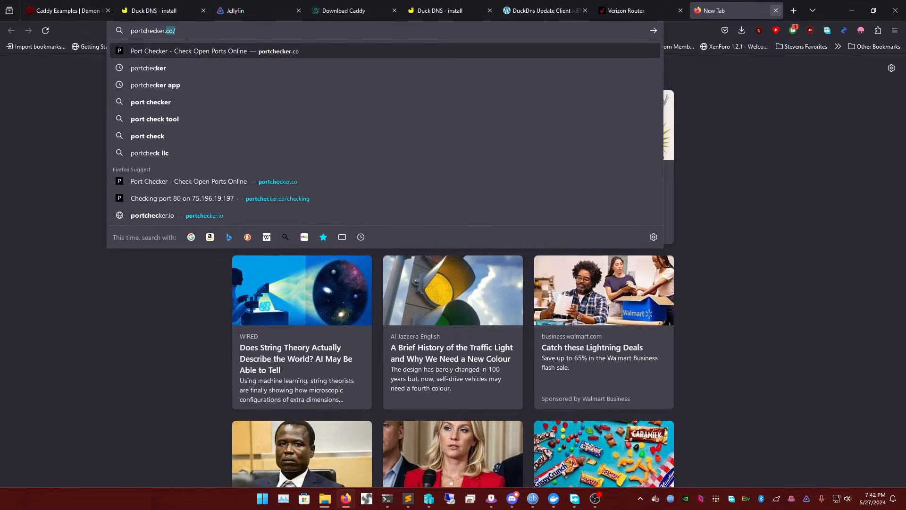
pyautogui.press('Return')
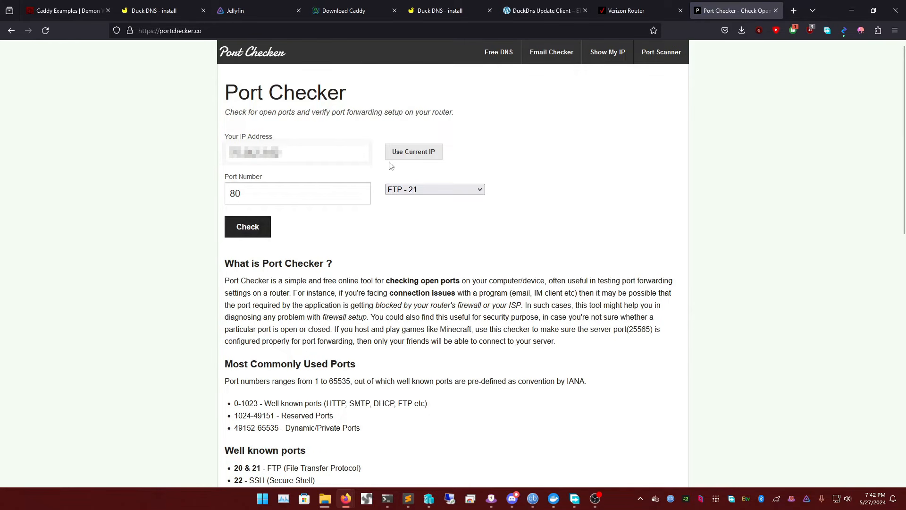
pyautogui.click(247, 227)
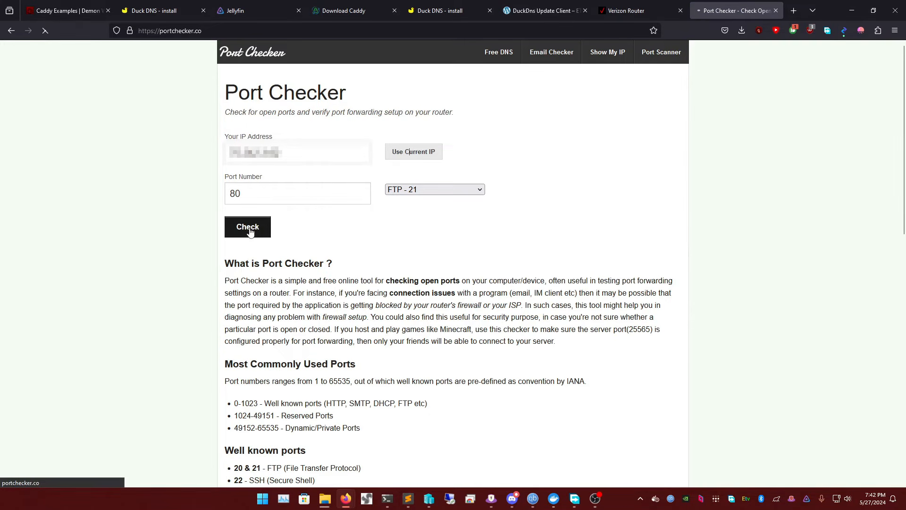
# Check whether port 443 is open on the current IP address
pyautogui.doubleClick(285, 197)
pyautogui.write('443')
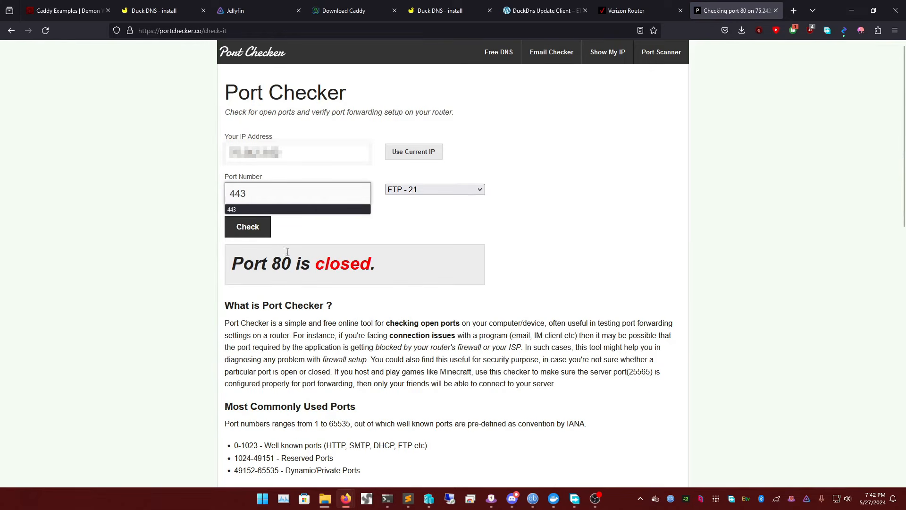
pyautogui.click(249, 227)
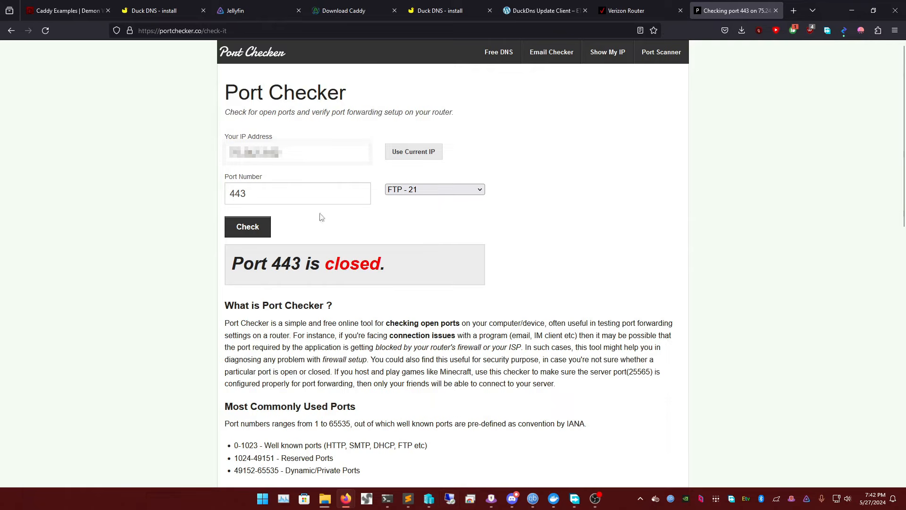
# Review the HTTPS and HTTP entries in the router's rules list and return to the port checker
pyautogui.click(652, 10)
pyautogui.scroll(-5, 507, 269)
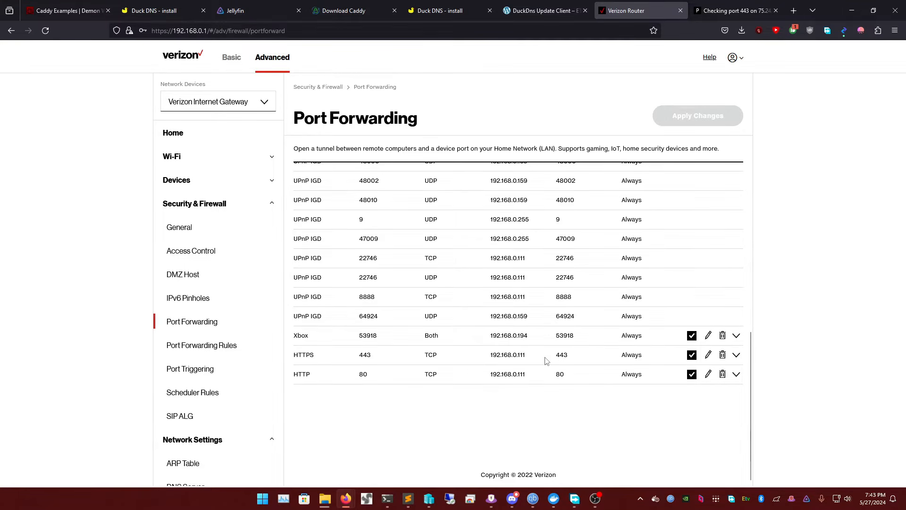
pyautogui.click(718, 10)
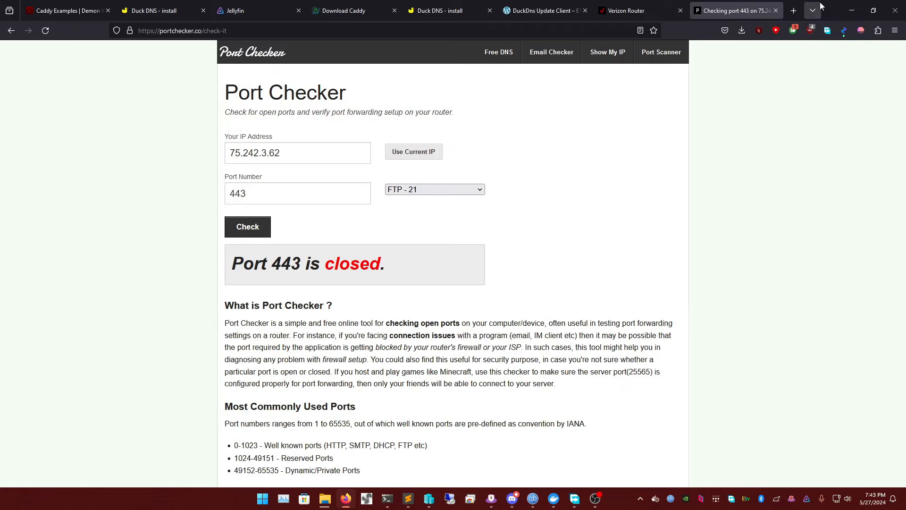
# Minimize the browser, bring the Caddy-YT folder to the front and look at the hidden system tray icons
pyautogui.click(852, 10)
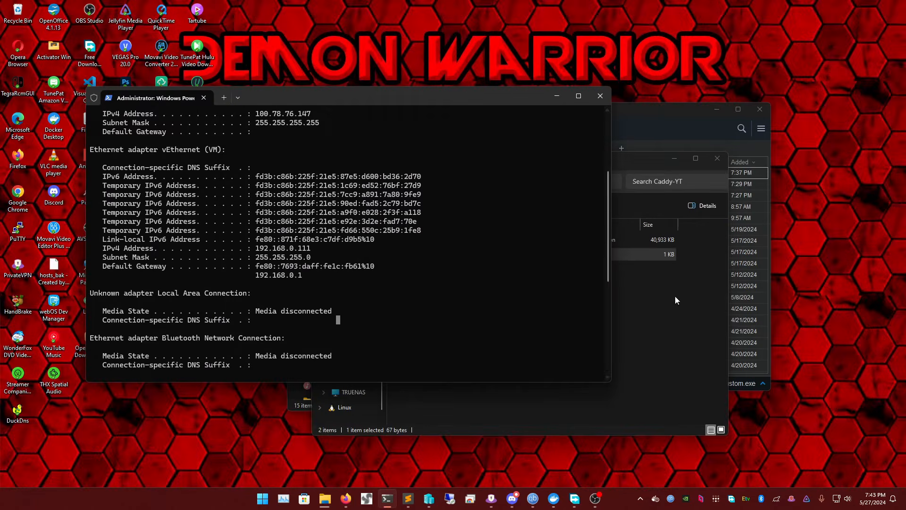
pyautogui.click(675, 297)
pyautogui.click(429, 253)
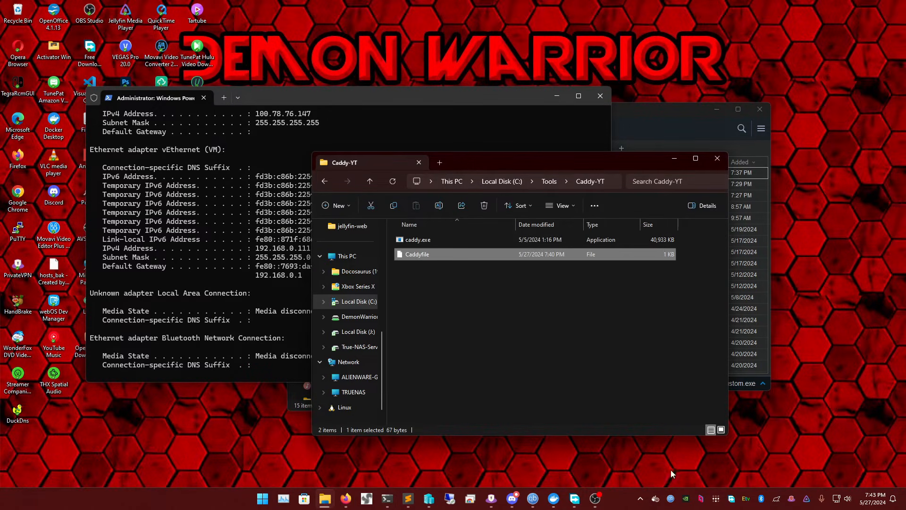
pyautogui.click(640, 498)
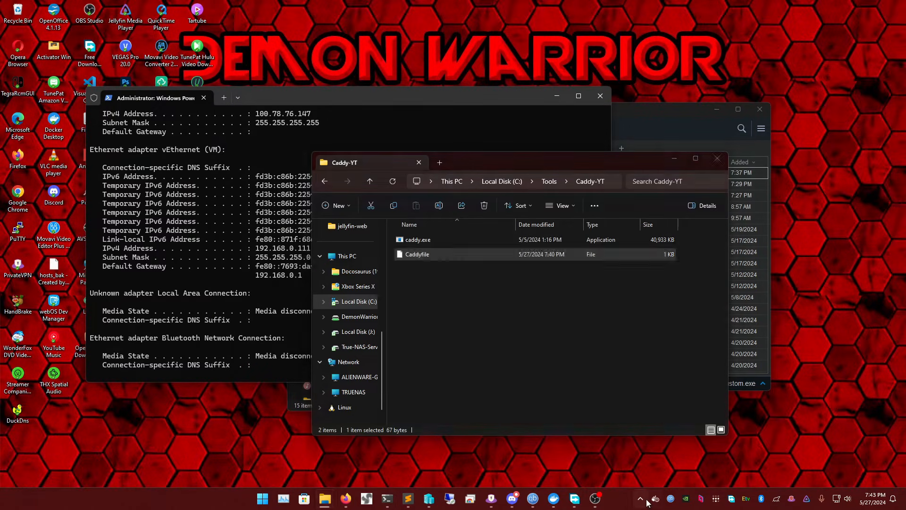
pyautogui.click(544, 378)
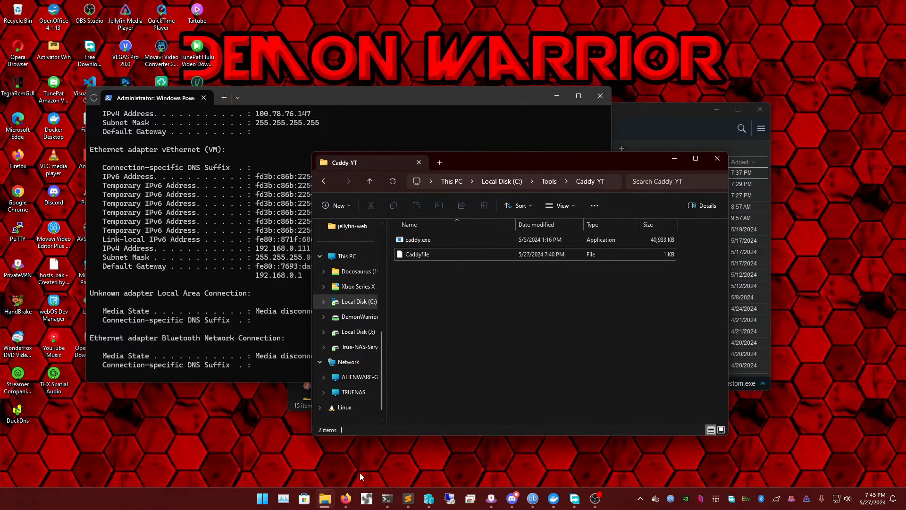
# Switch to the PowerShell window and clear its output
pyautogui.click(231, 340)
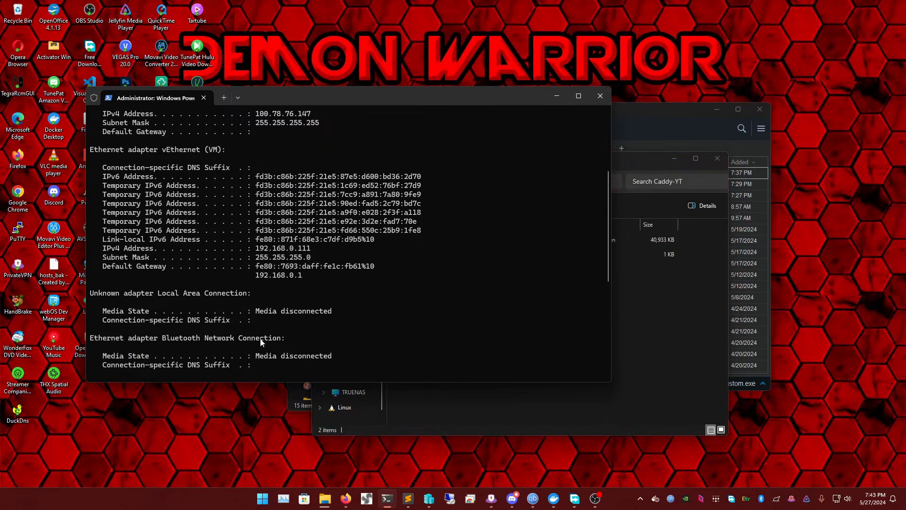
pyautogui.scroll(-8, 264, 342)
pyautogui.write('cle')
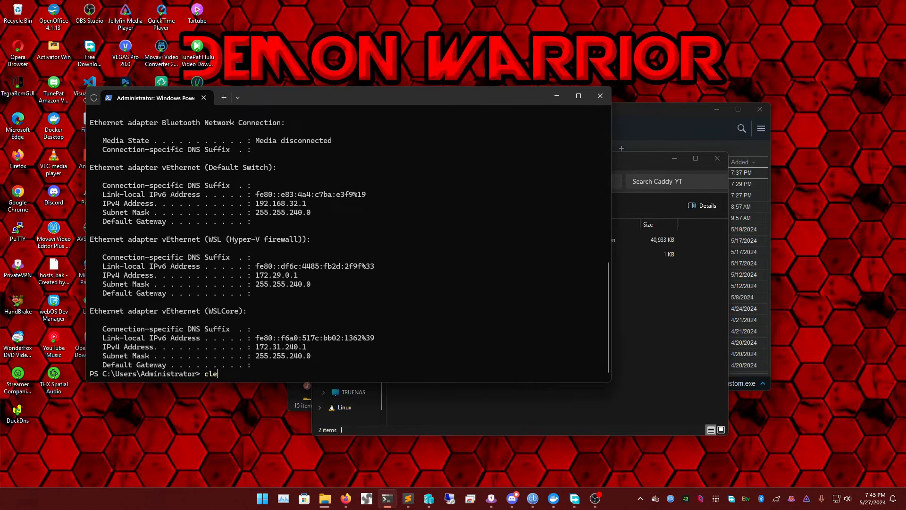
pyautogui.write('ar')
pyautogui.press('Return')
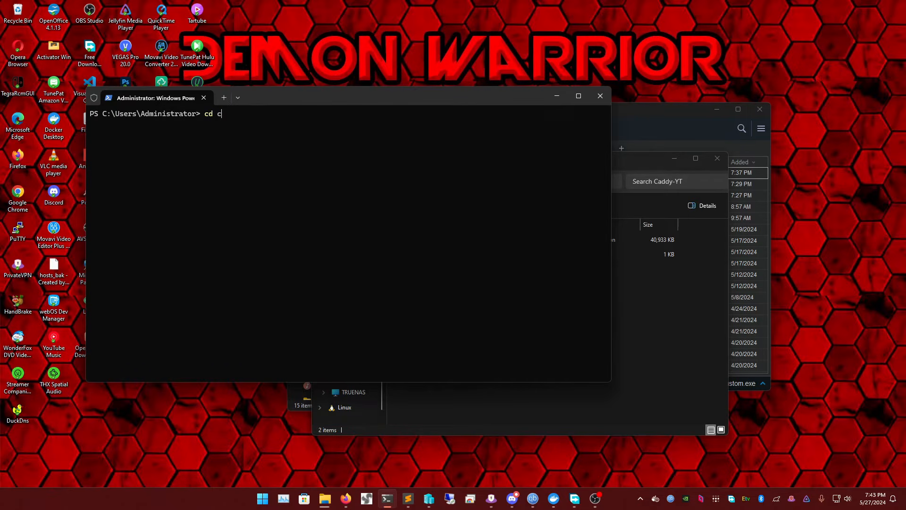
pyautogui.write('cd c:/tools/caddy')
pyautogui.hotkey('ctrl', 'c')
pyautogui.write('clear')
pyautogui.press('Up')
pyautogui.press('Down')
pyautogui.press('Down')
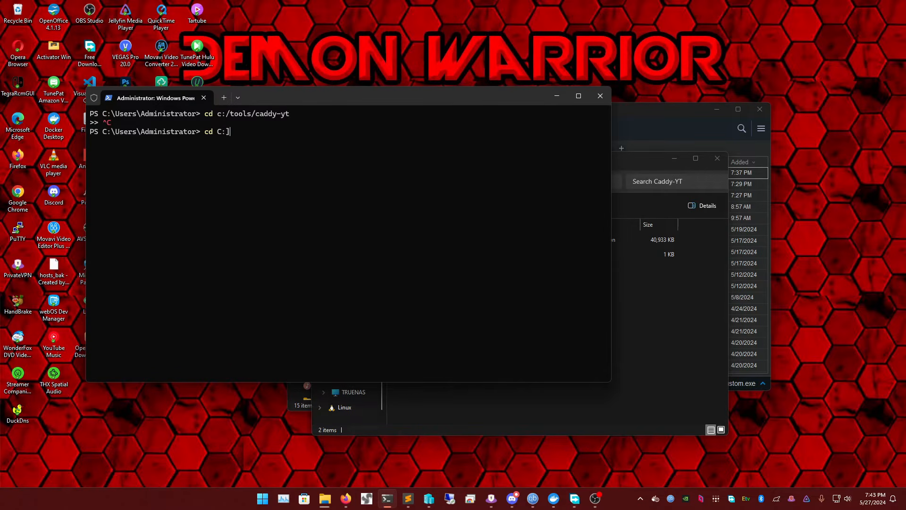
# Change PowerShell's working directory to C:/tools/caddy-yt
pyautogui.write('cd C:/tools/caddy-yt')
pyautogui.press('Return')
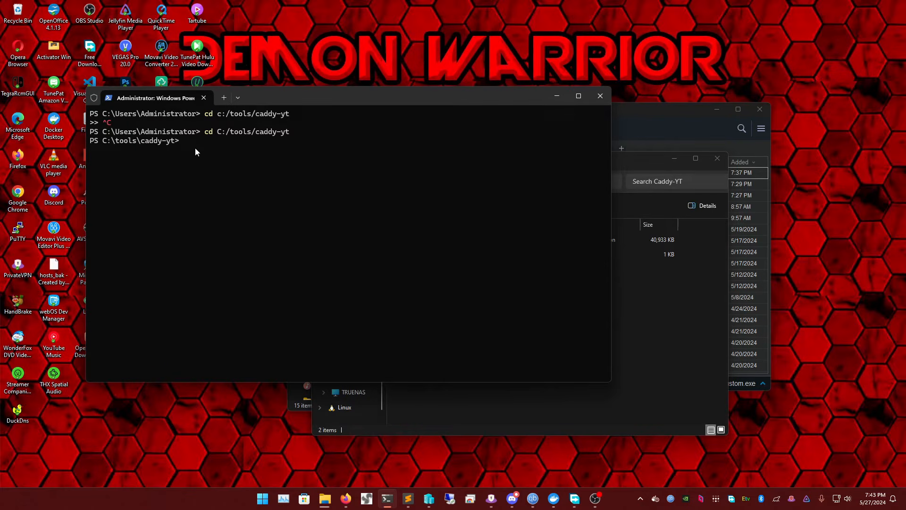
# Run ./caddy run --config Caddyfile and allow caddy.exe through Windows Firewall on public and private networks
pyautogui.write('./caddy run --config Cadduy')
pyautogui.press('BackSpace')
pyautogui.press('BackSpace')
pyautogui.write('yfi')
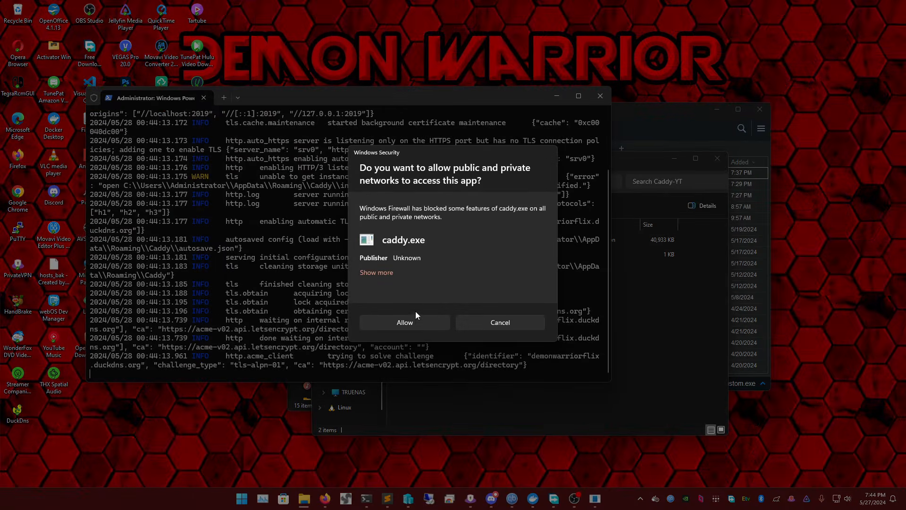
pyautogui.click(414, 321)
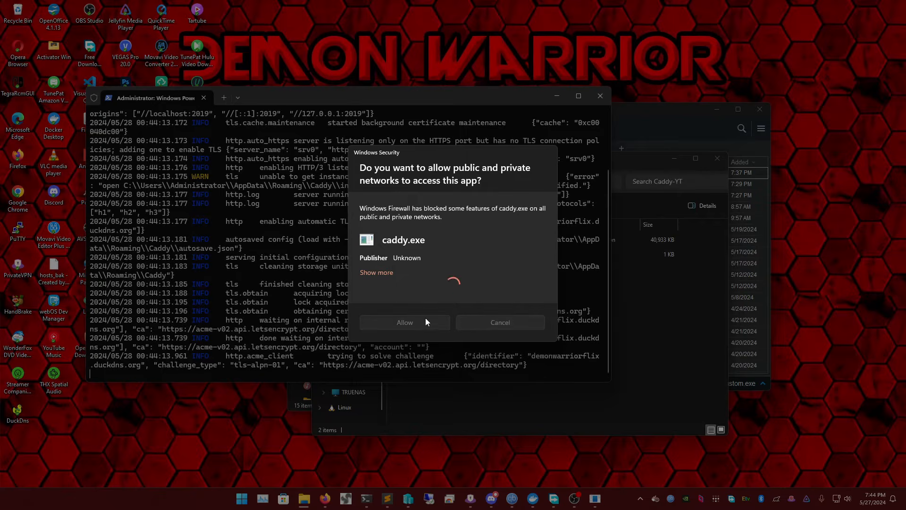
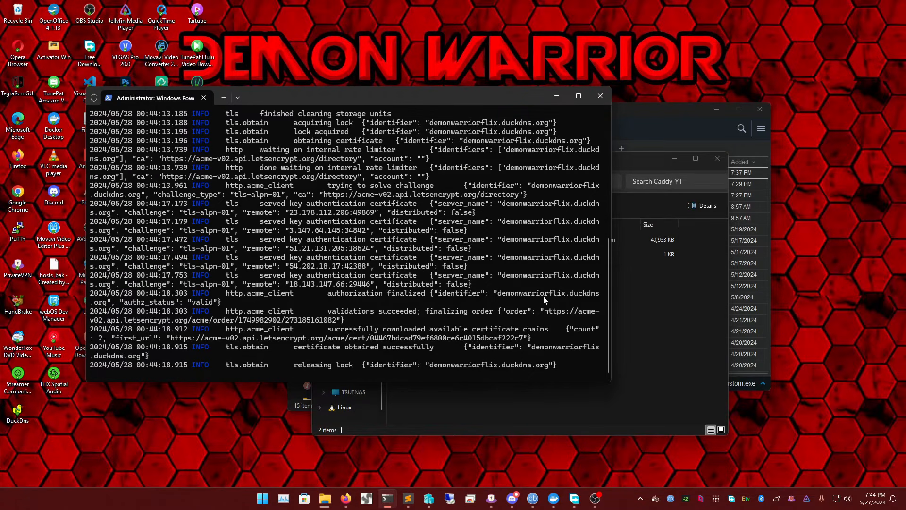
# Review Caddy's startup log in PowerShell, from the run command through to the certificate messages
pyautogui.scroll(3, 354, 203)
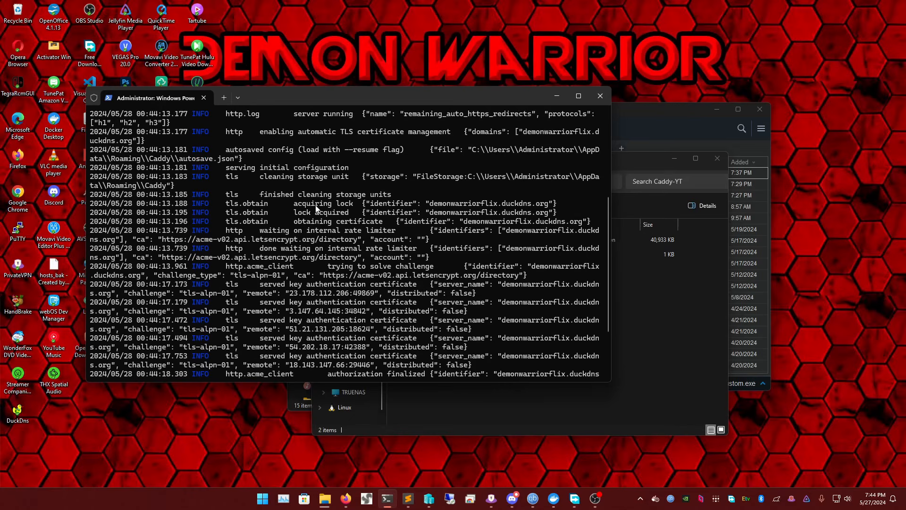
pyautogui.scroll(3, 311, 207)
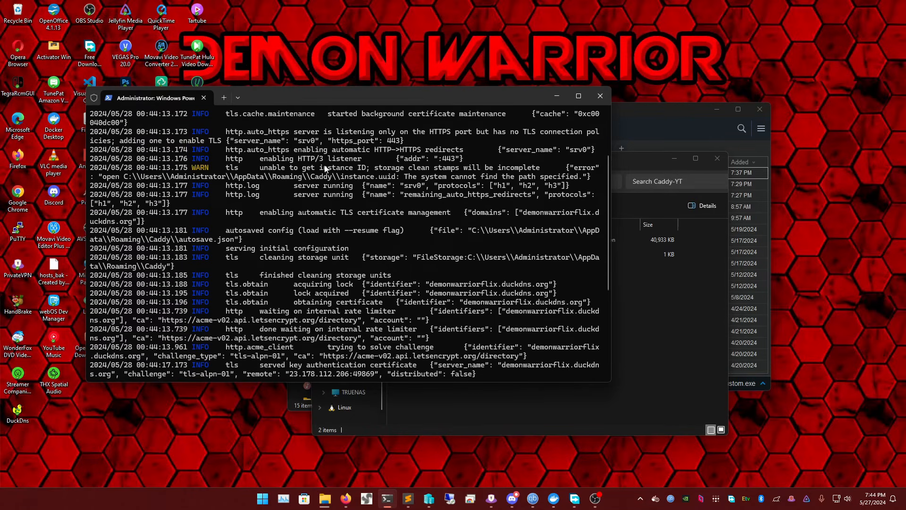
pyautogui.scroll(1, 320, 162)
pyautogui.scroll(3, 319, 162)
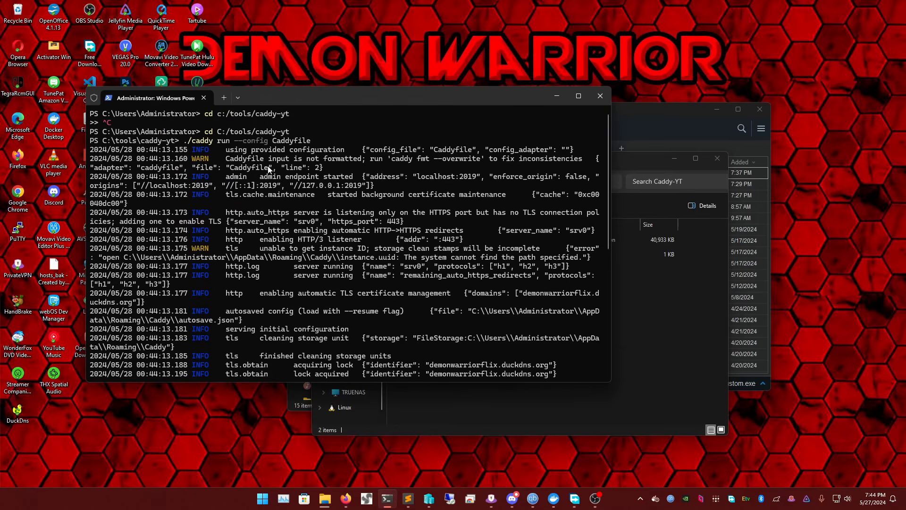
pyautogui.scroll(-6, 327, 161)
pyautogui.scroll(-4, 359, 217)
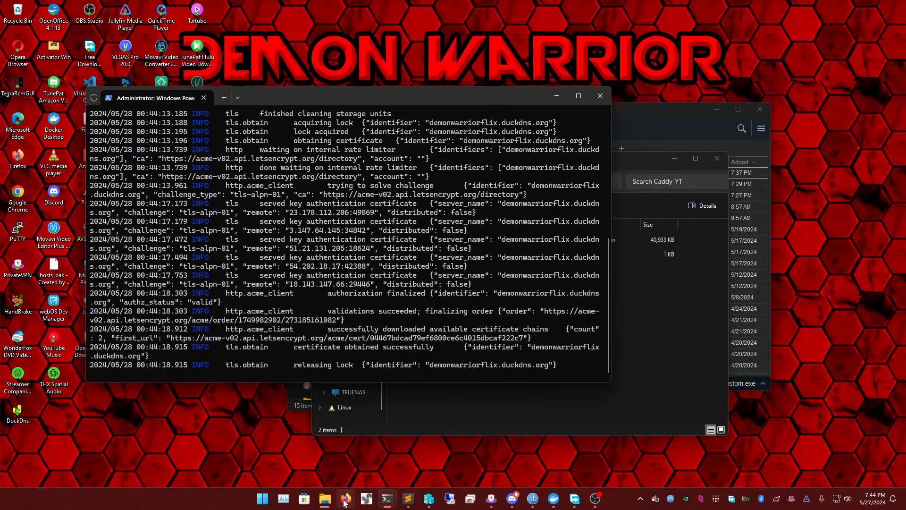
# Switch to the Port Checker page in Firefox and check port 443 again
pyautogui.moveTo(346, 498)
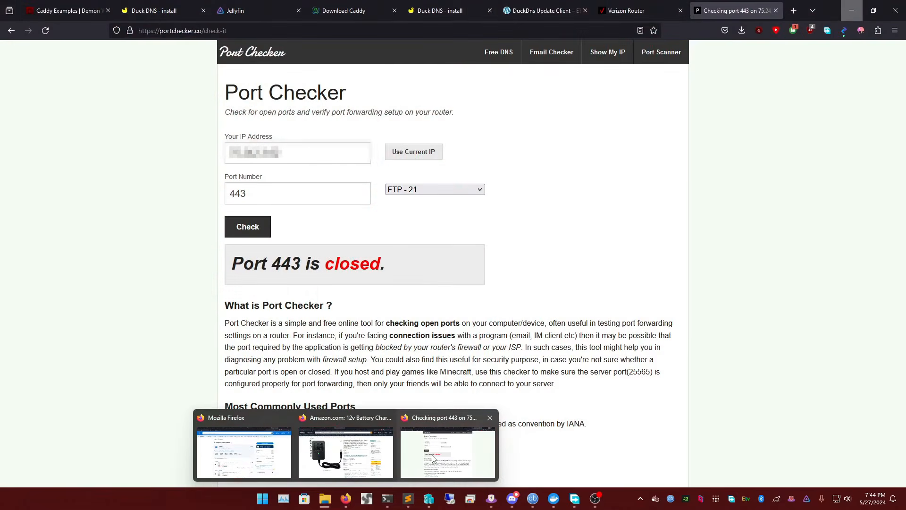
pyautogui.click(432, 457)
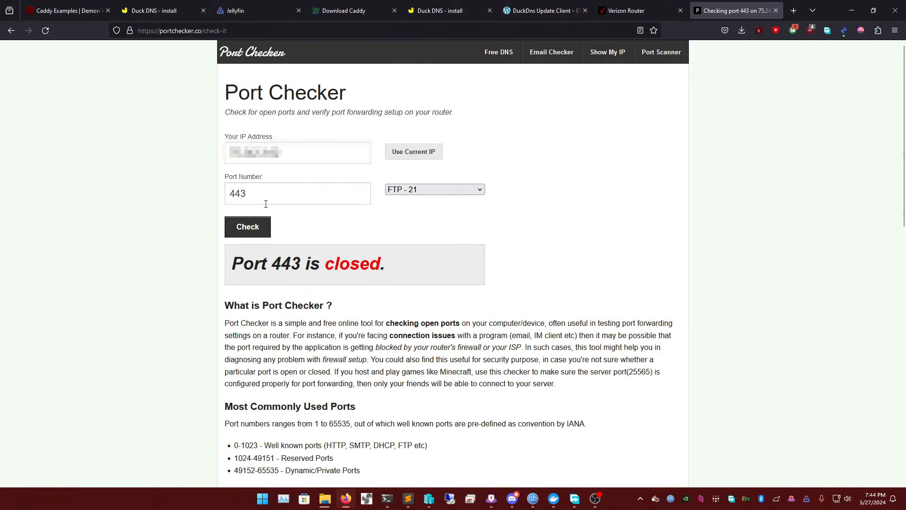
pyautogui.click(256, 235)
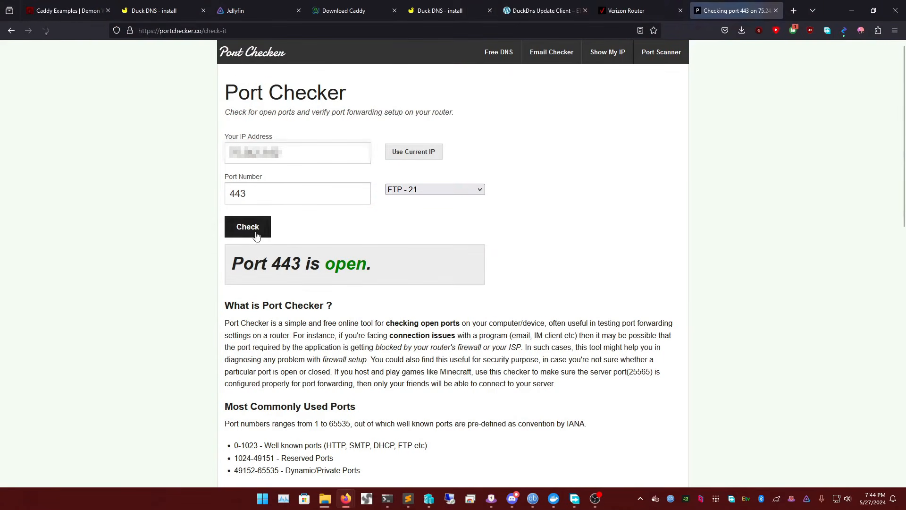
# Check port 80 in Port Checker and highlight the result
pyautogui.doubleClick(271, 188)
pyautogui.write('80')
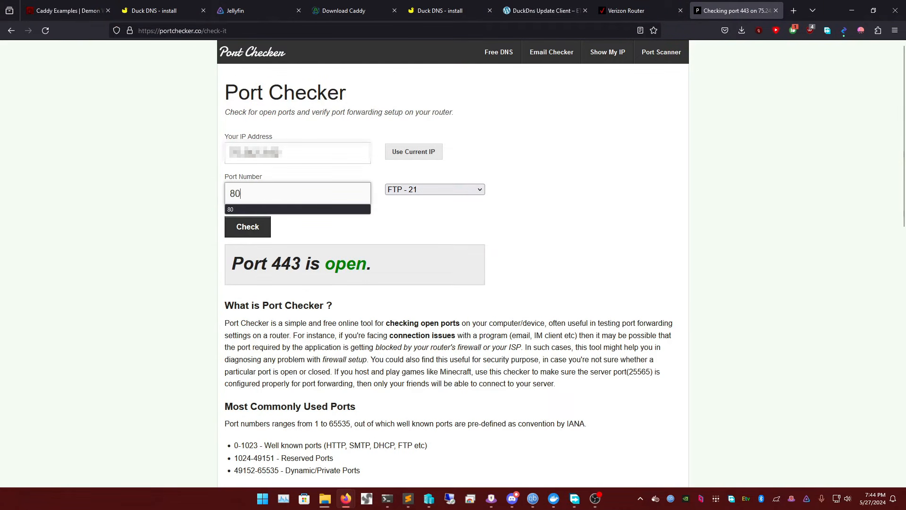
pyautogui.click(262, 233)
pyautogui.tripleClick(328, 265)
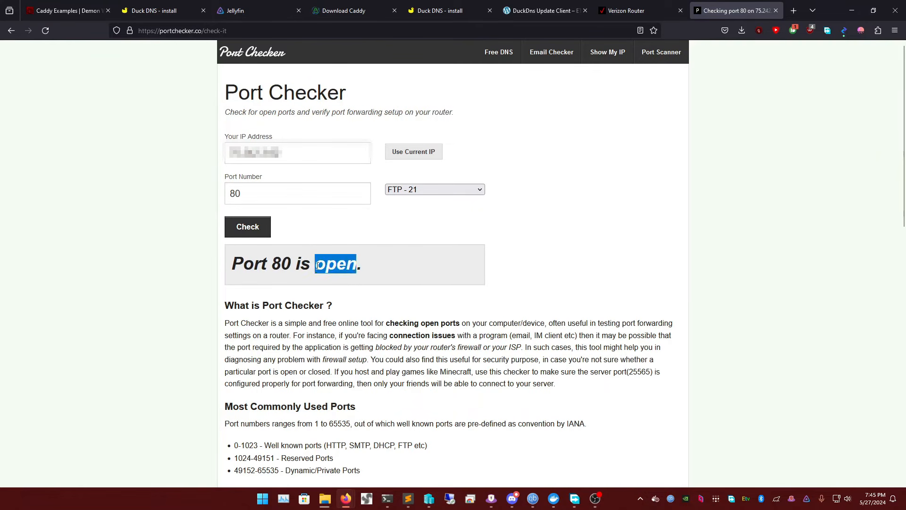
pyautogui.doubleClick(329, 265)
pyautogui.click(365, 265)
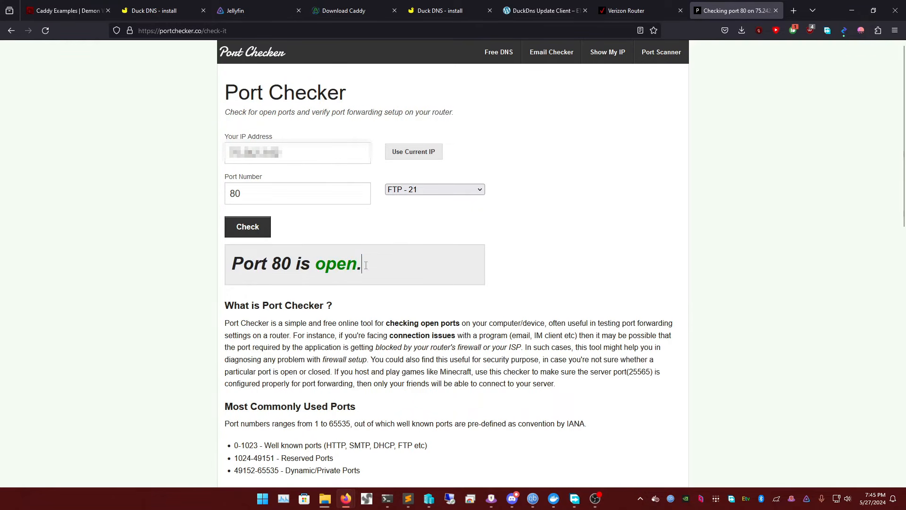
pyautogui.doubleClick(336, 267)
pyautogui.doubleClick(361, 267)
pyautogui.doubleClick(354, 267)
pyautogui.click(355, 267)
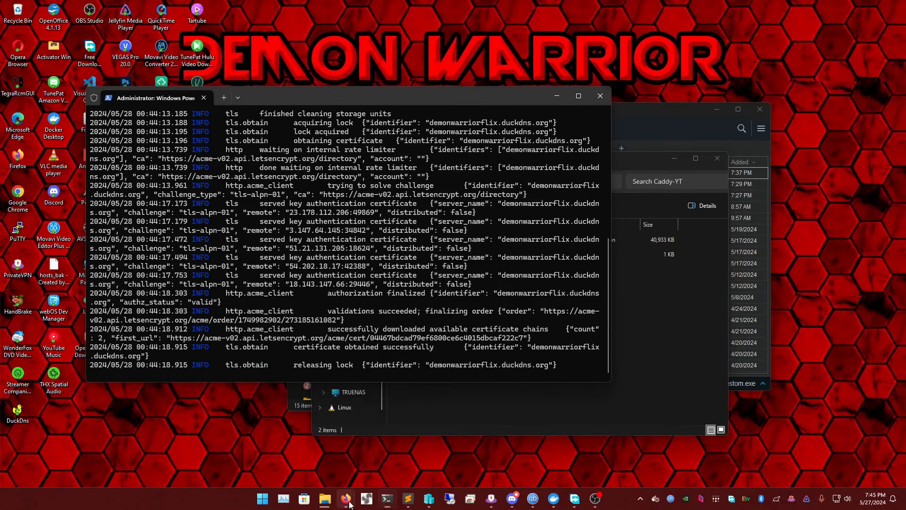
# Return to the browser and open demonwarriorflix.duckdns.org in a new tab
pyautogui.moveTo(346, 498)
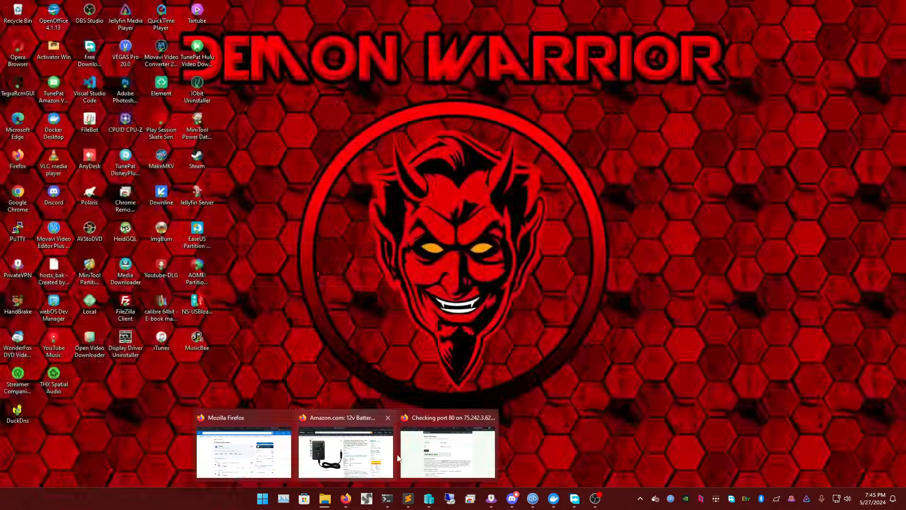
pyautogui.click(400, 456)
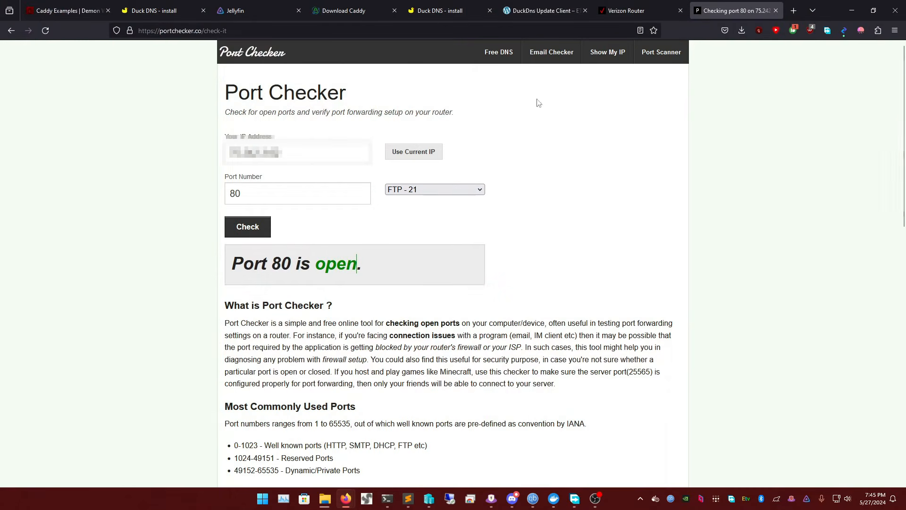
pyautogui.click(795, 10)
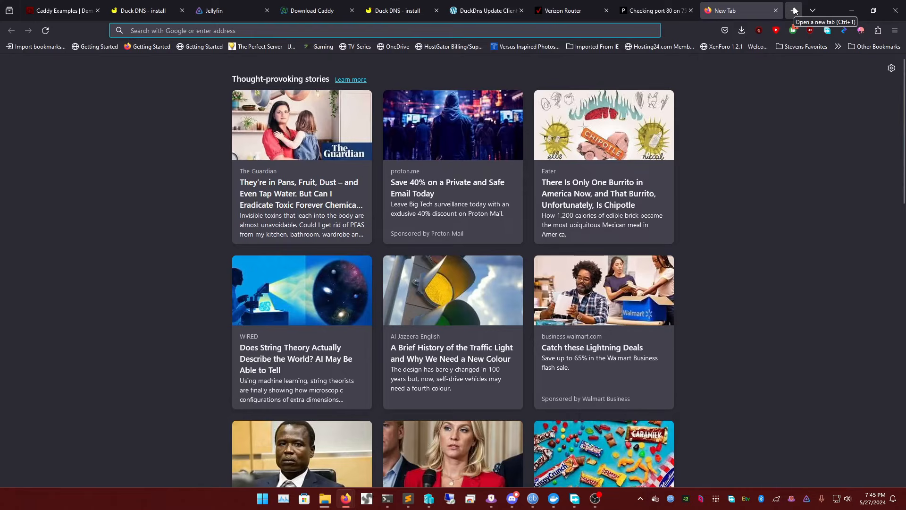
pyautogui.write('demonwarriorflix.ducksnd.')
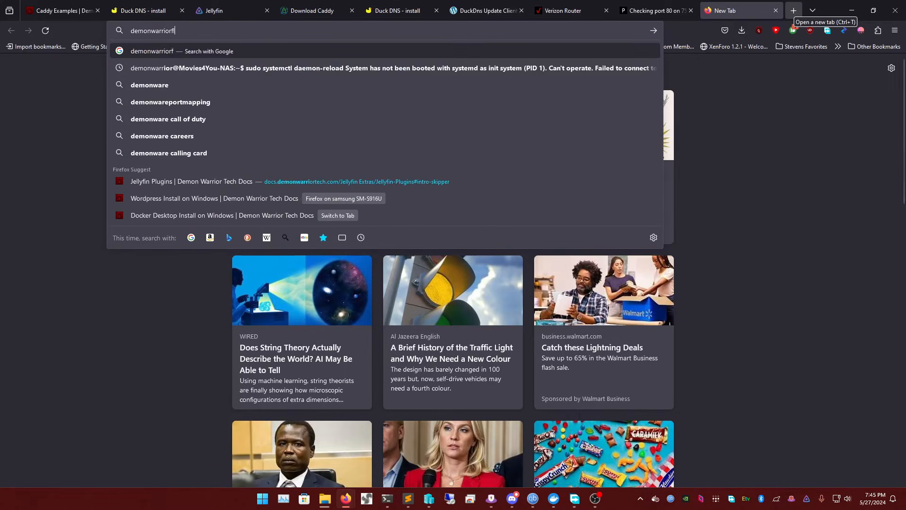
pyautogui.press('BackSpace')
pyautogui.press('BackSpace')
pyautogui.press('BackSpace')
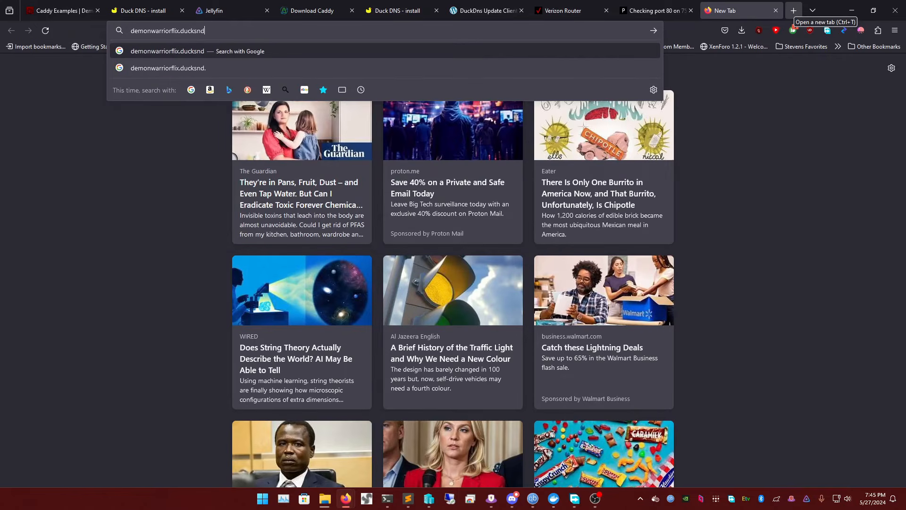
pyautogui.write('dns.org')
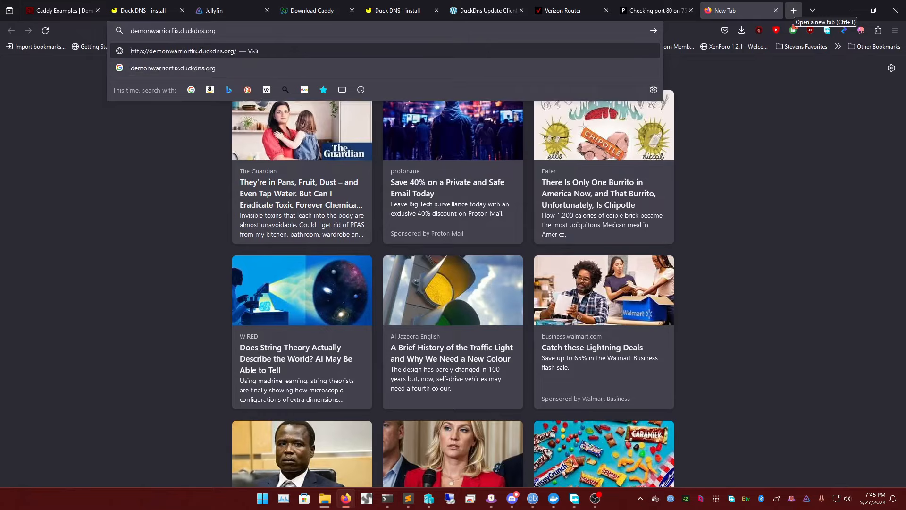
pyautogui.press('Return')
# Minimize and restore the browser, retry the demonwarriorflix.duckdns.org address, and minimize the window again
pyautogui.click(851, 10)
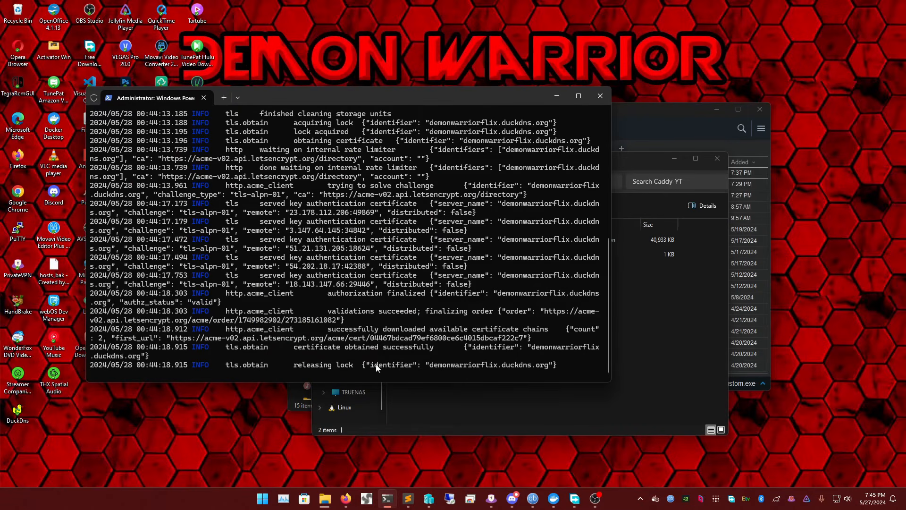
pyautogui.moveTo(346, 498)
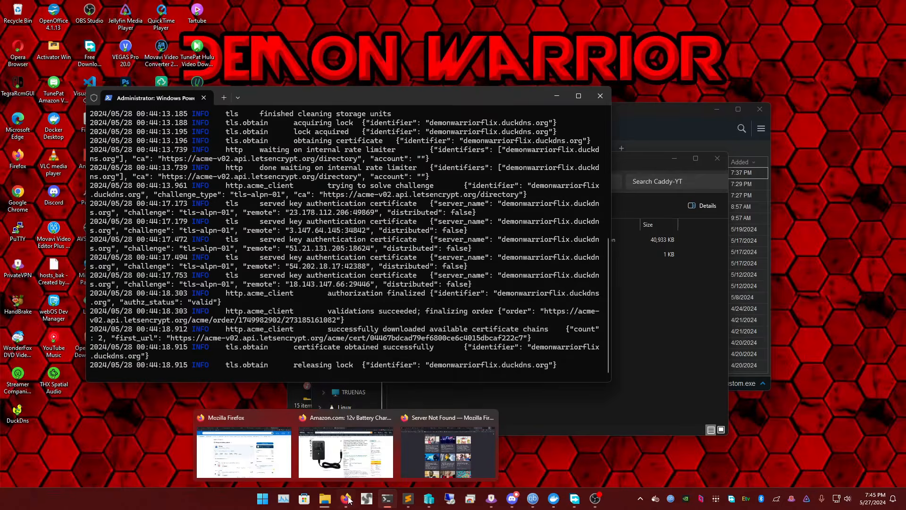
pyautogui.click(441, 453)
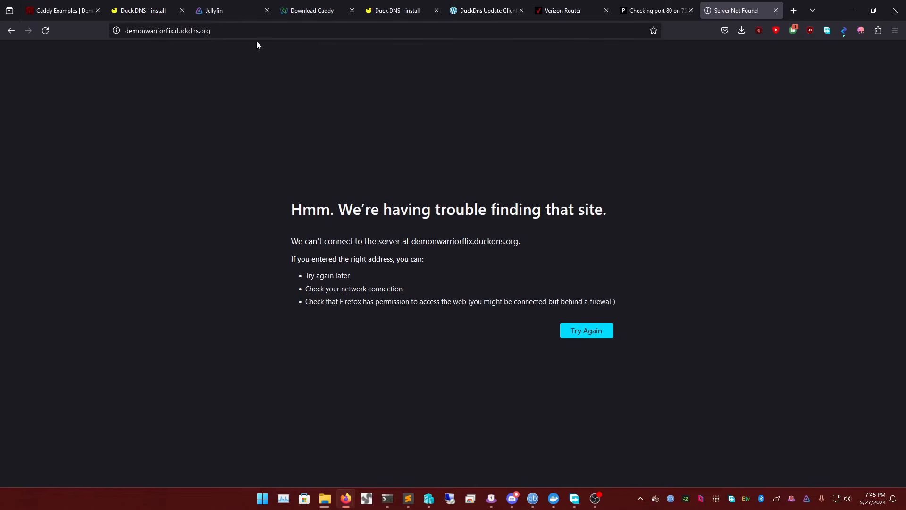
pyautogui.click(248, 29)
pyautogui.click(852, 11)
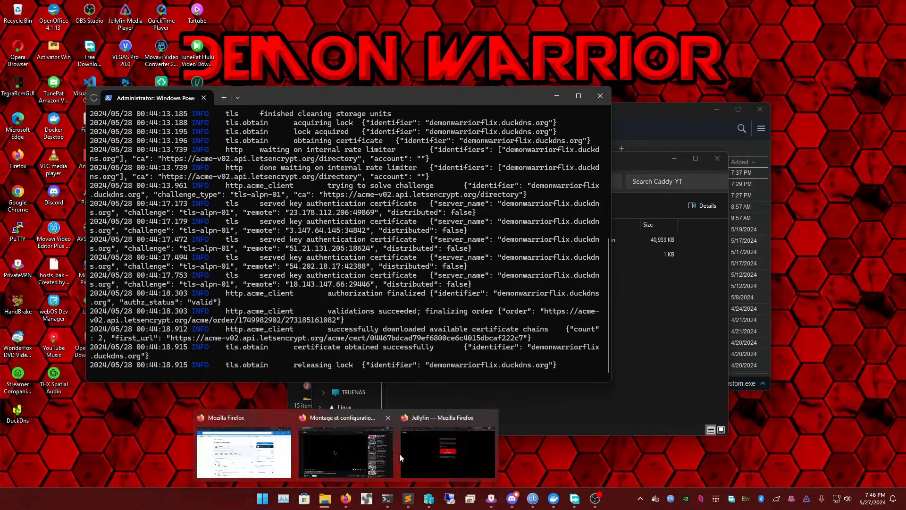
# Restore the browser with the Jellyfin login page and reload it from the bare demonwarriorflix.duckdns.org address
pyautogui.click(444, 442)
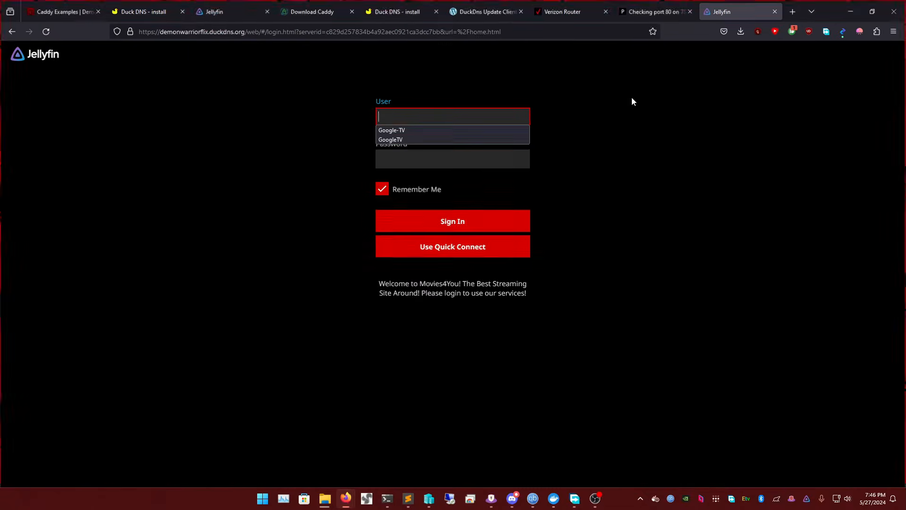
pyautogui.click(561, 31)
pyautogui.moveTo(514, 35); pyautogui.dragTo(241, 39)
pyautogui.press('BackSpace')
pyautogui.press('Return')
# Open the local Jellyfin server at 192.168.0.111:8096 in a new tab
pyautogui.click(793, 10)
pyautogui.write('1')
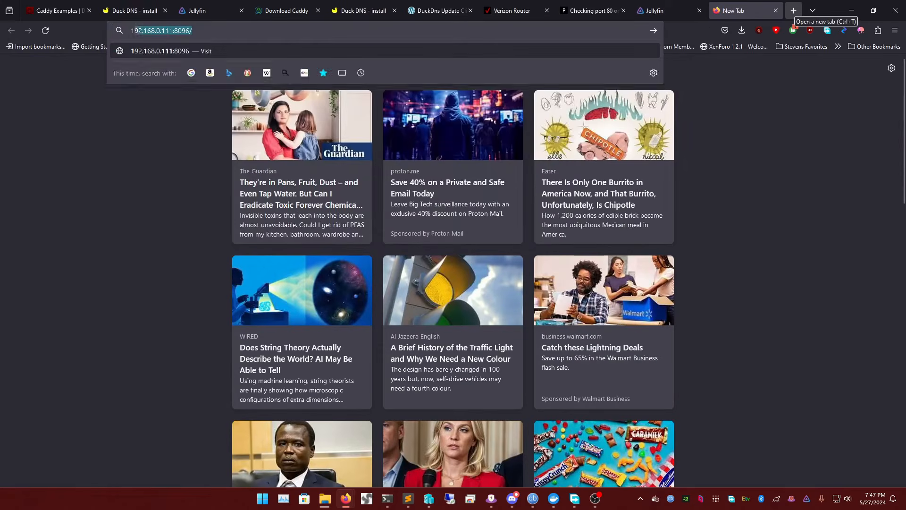
pyautogui.write('92.168.0.11')
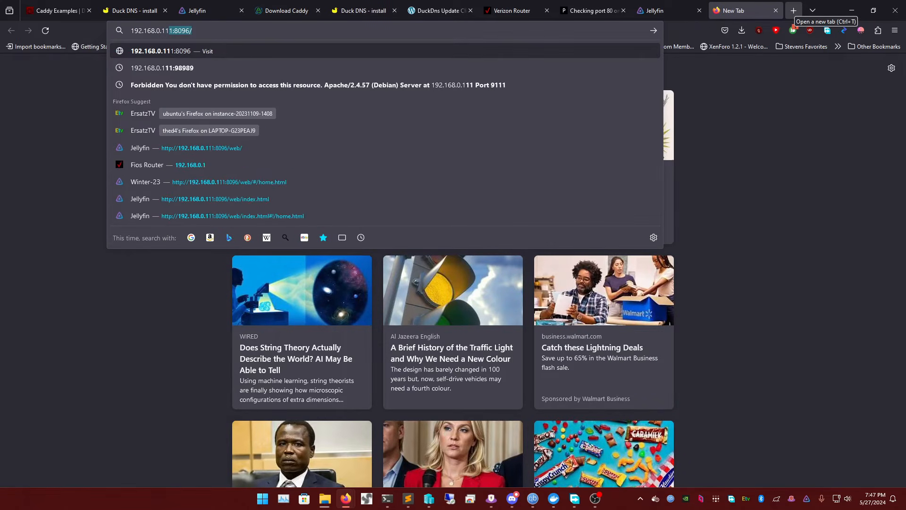
pyautogui.write('1')
pyautogui.press('Return')
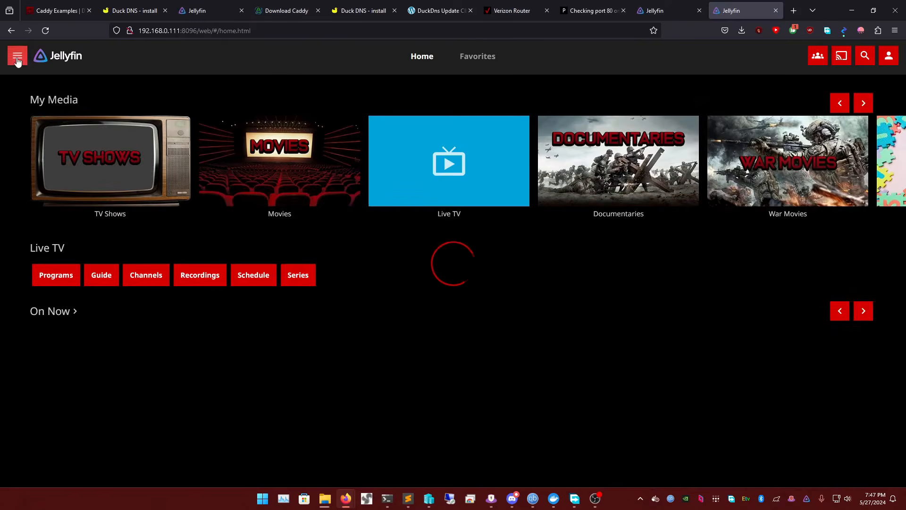
# Open Jellyfin's administration dashboard and look through the General settings, including branding and performance
pyautogui.click(17, 54)
pyautogui.scroll(-5, 96, 283)
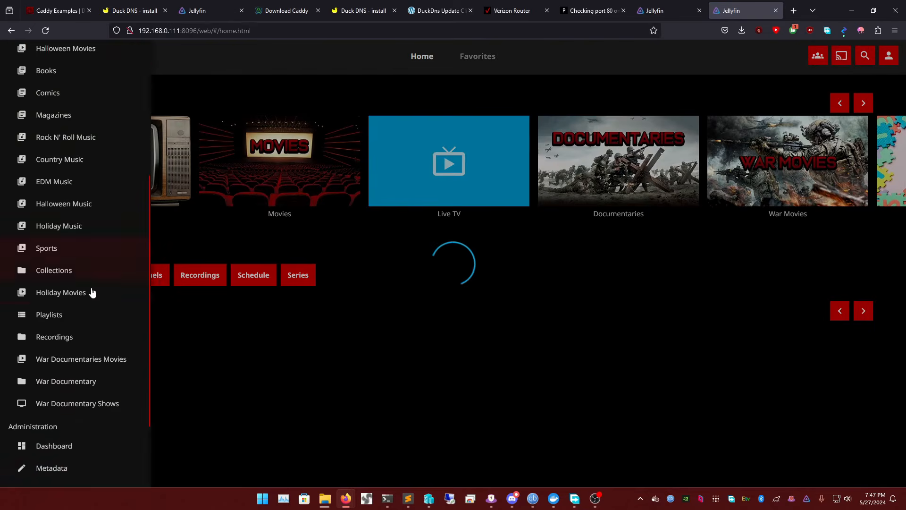
pyautogui.scroll(-2, 70, 373)
pyautogui.click(69, 356)
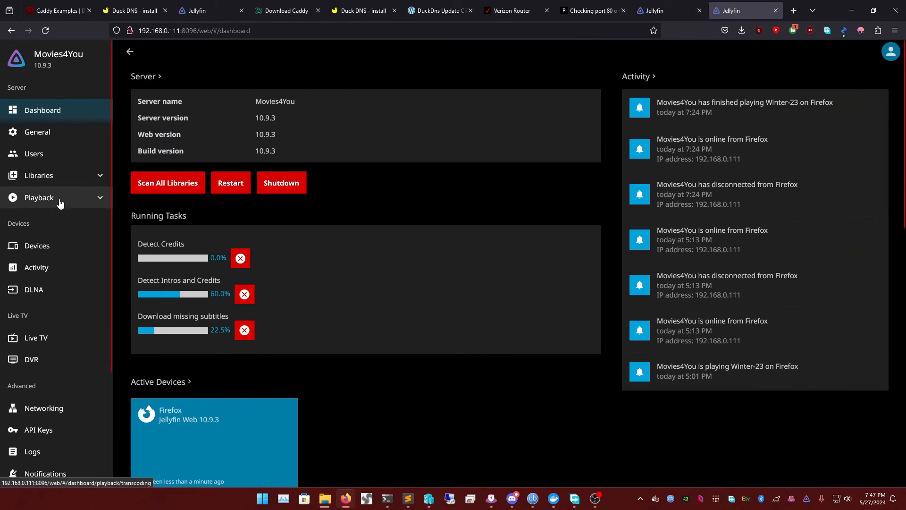
pyautogui.click(45, 134)
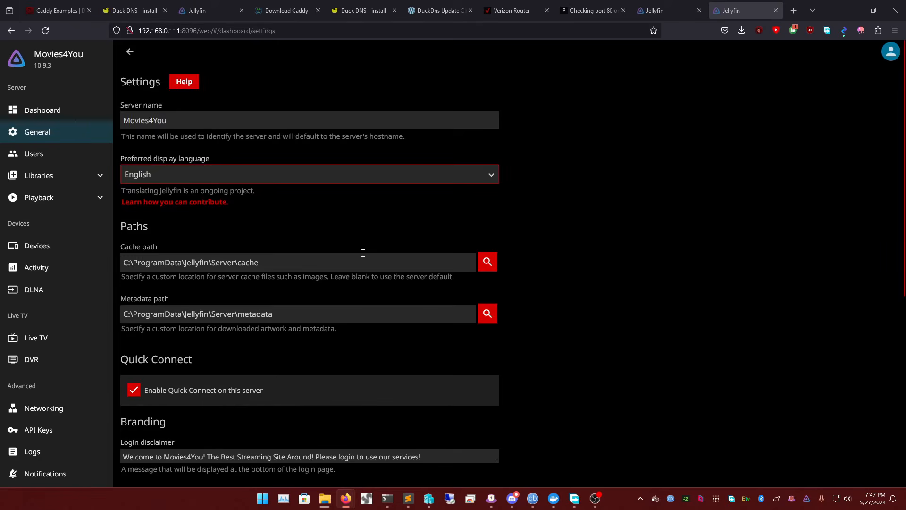
pyautogui.scroll(-7, 369, 252)
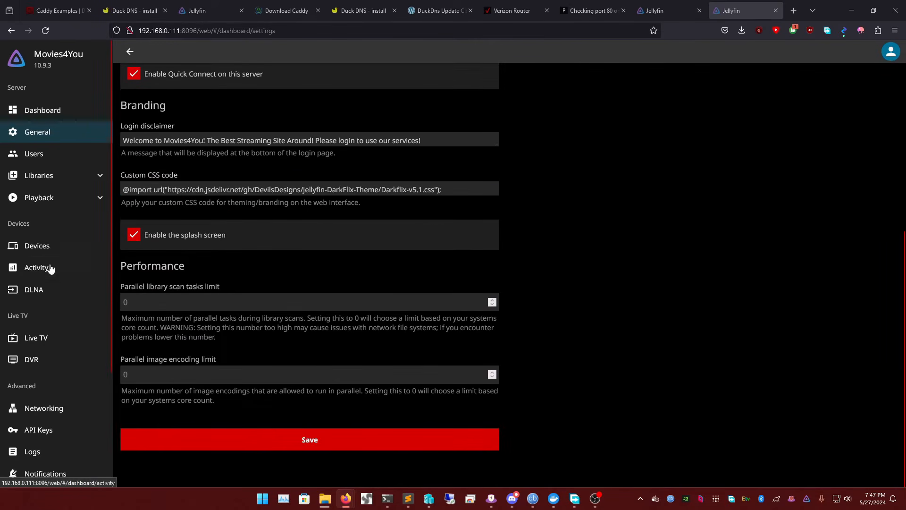
# Open Jellyfin's Networking settings and examine the server address, remote access and public HTTPS port options
pyautogui.scroll(-3, 51, 267)
pyautogui.click(55, 298)
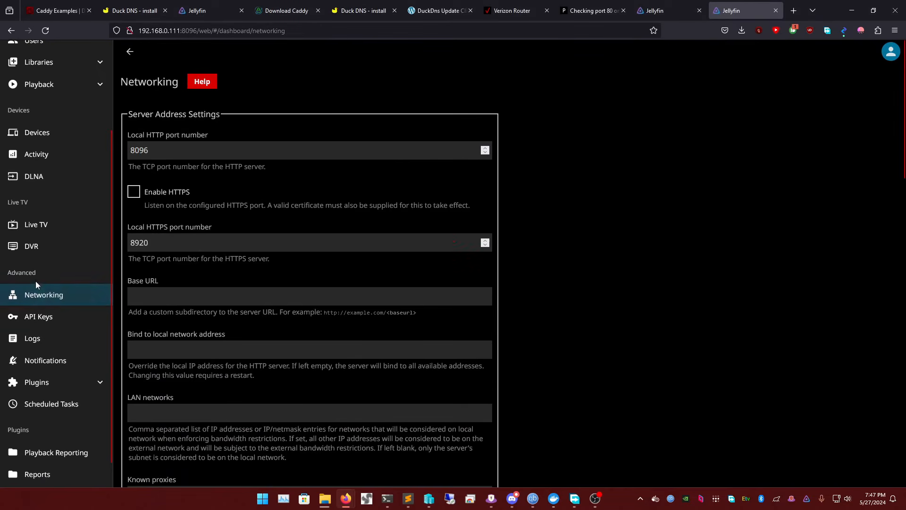
pyautogui.scroll(-12, 235, 168)
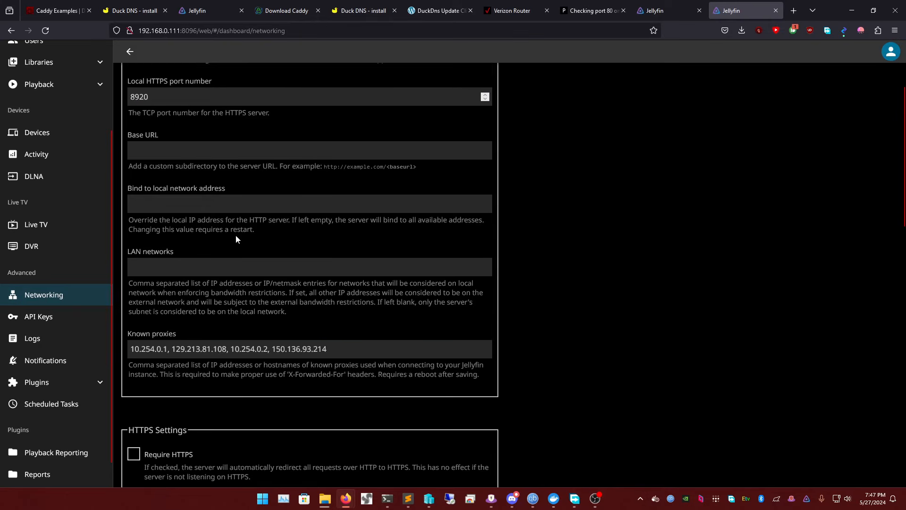
pyautogui.doubleClick(151, 352)
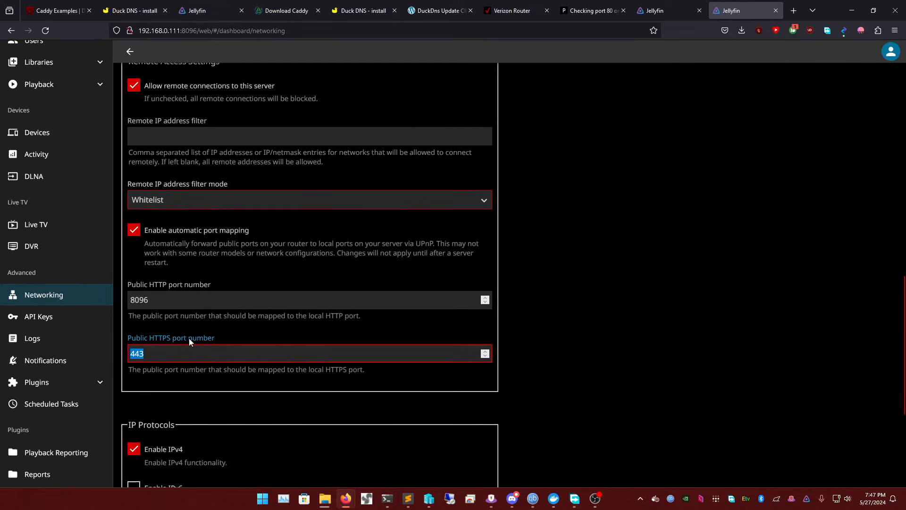
pyautogui.click(165, 351)
pyautogui.scroll(-5, 173, 313)
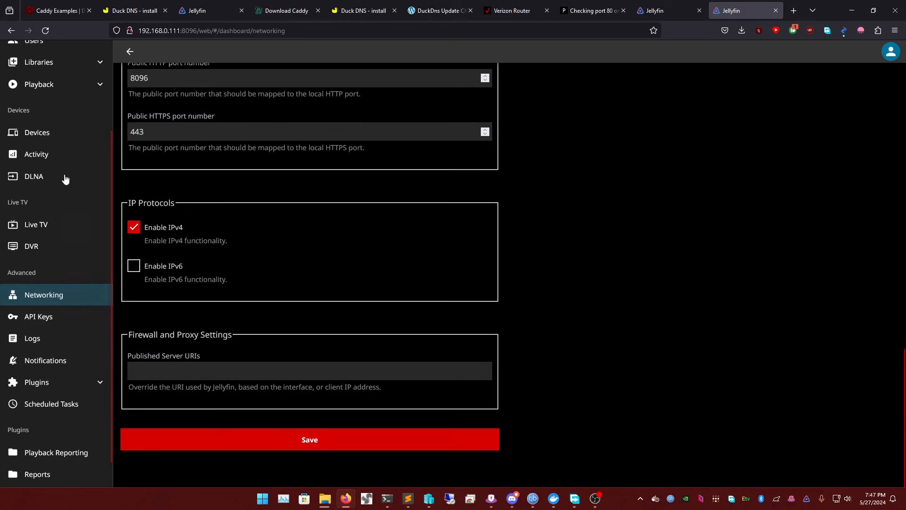
# Leave the Networking settings and return to the Jellyfin home page by way of the dashboard
pyautogui.scroll(4, 61, 142)
pyautogui.click(55, 114)
pyautogui.click(54, 57)
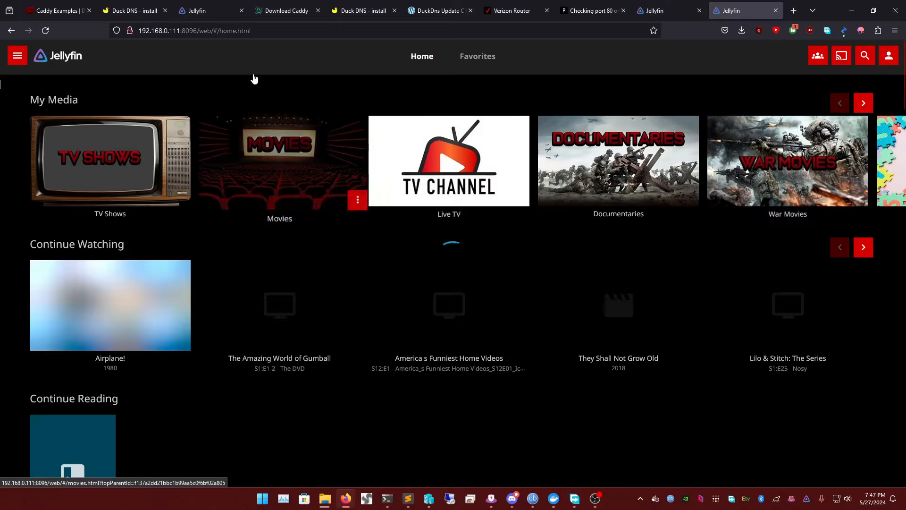
# Try to sign in to Jellyfin at the domain with the account's user name and password, saving the login in the browser
pyautogui.click(675, 9)
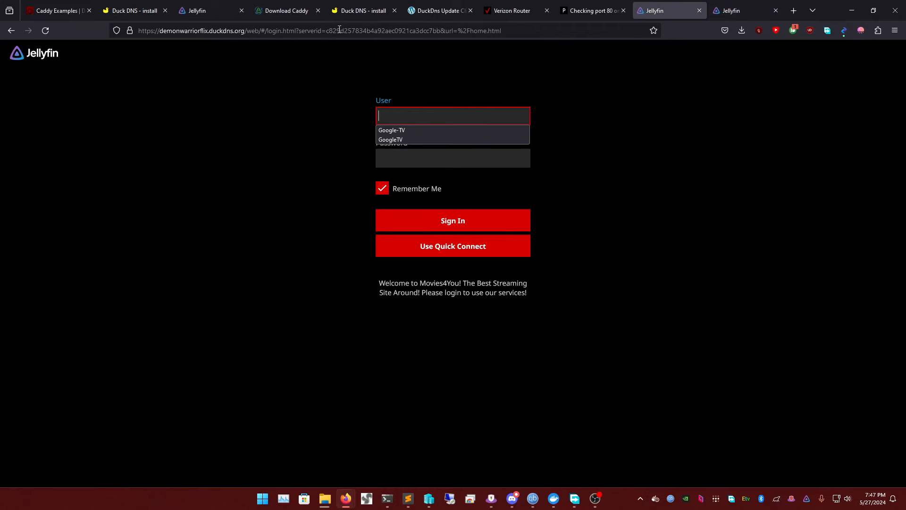
pyautogui.click(394, 115)
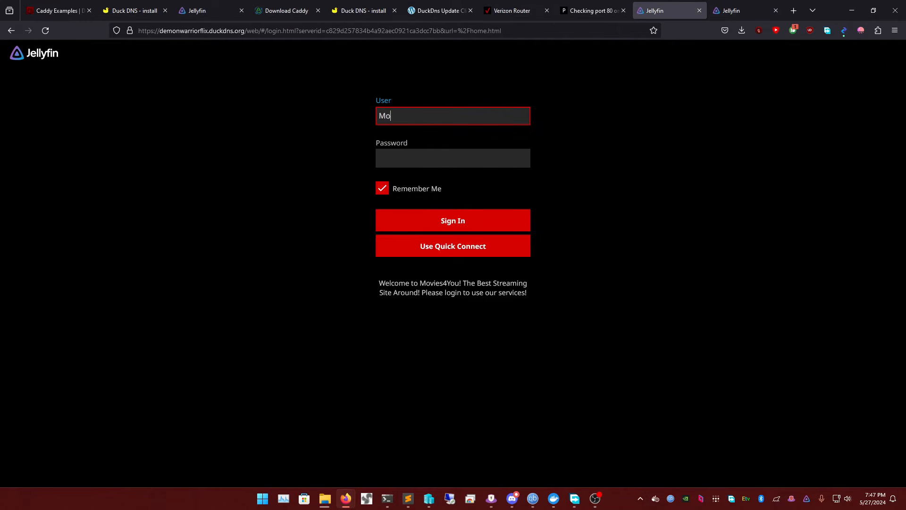
pyautogui.press('Tab')
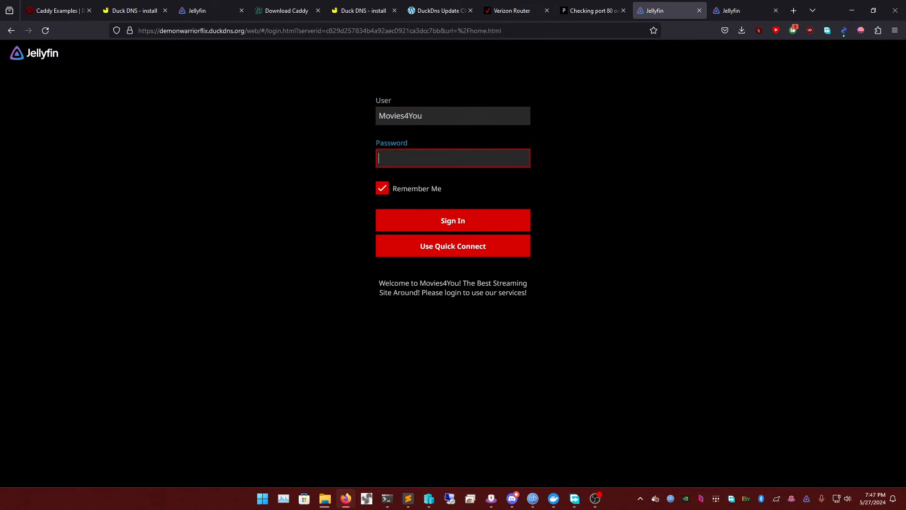
pyautogui.write('***********')
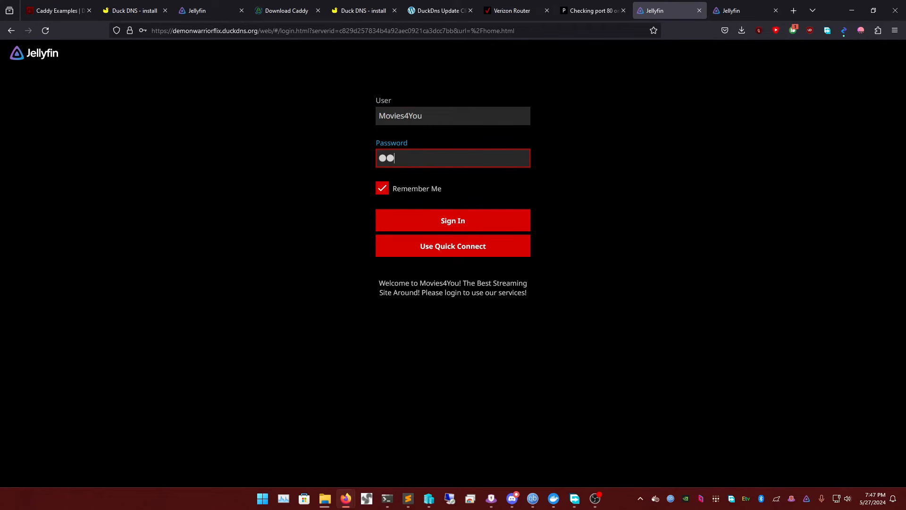
pyautogui.press('Return')
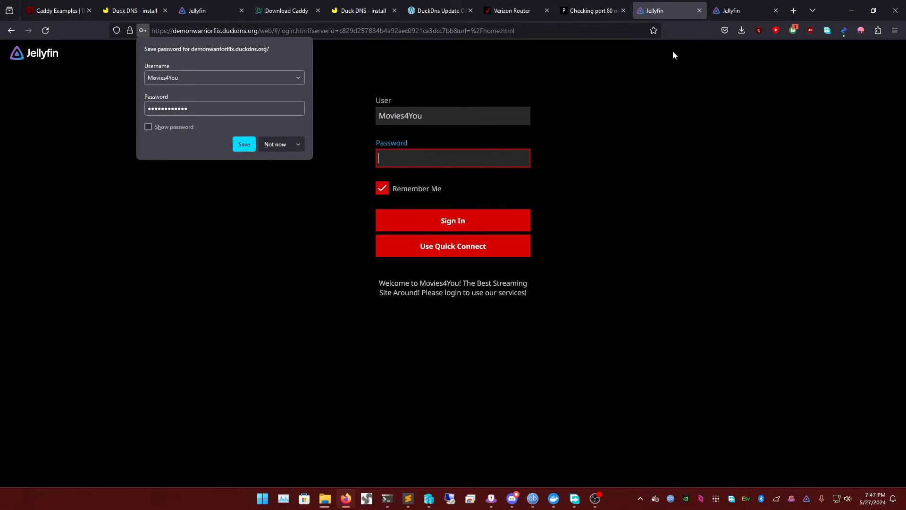
pyautogui.click(242, 143)
pyautogui.write('**************')
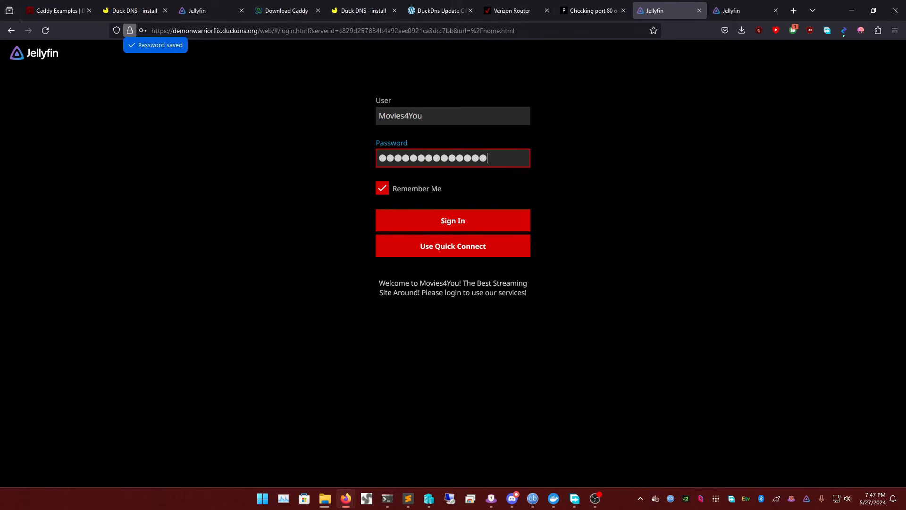
pyautogui.press('Return')
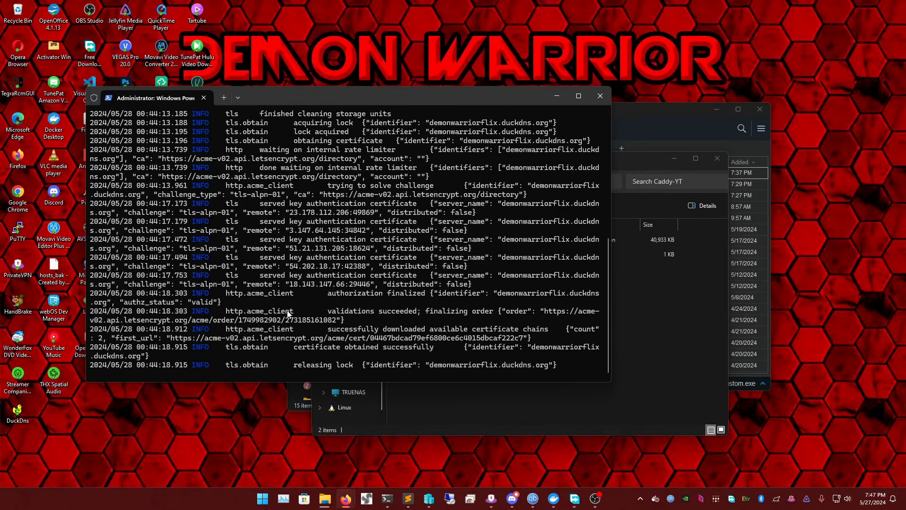
# Minimize the browser and open Windows Defender Firewall with Advanced Security
pyautogui.click(852, 10)
pyautogui.click(263, 498)
pyautogui.write('d')
pyautogui.write('advanced')
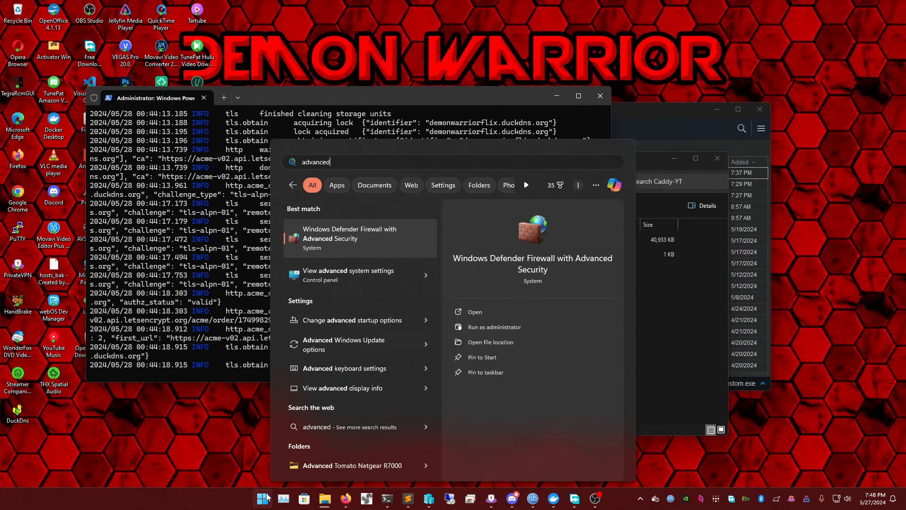
pyautogui.press('Return')
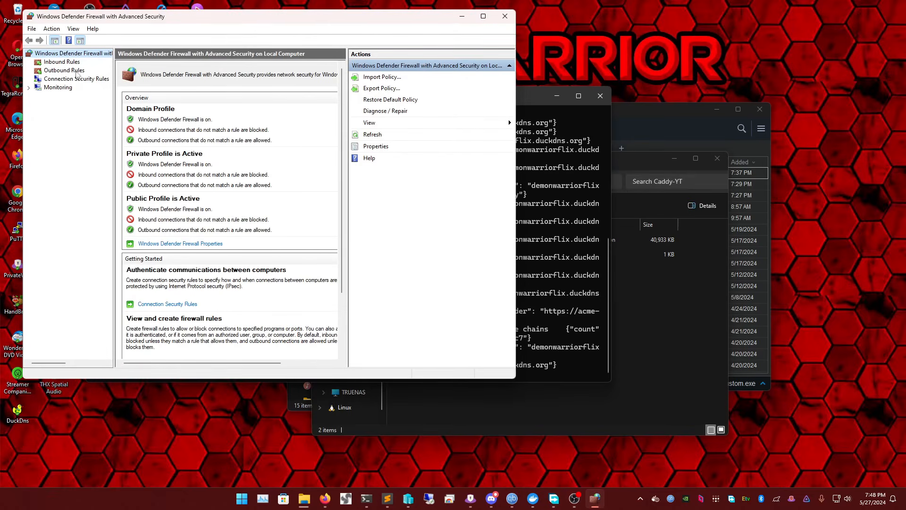
# Start a new inbound port rule covering the specific local TCP ports 443 and 80
pyautogui.click(72, 65)
pyautogui.rightClick(73, 65)
pyautogui.click(99, 70)
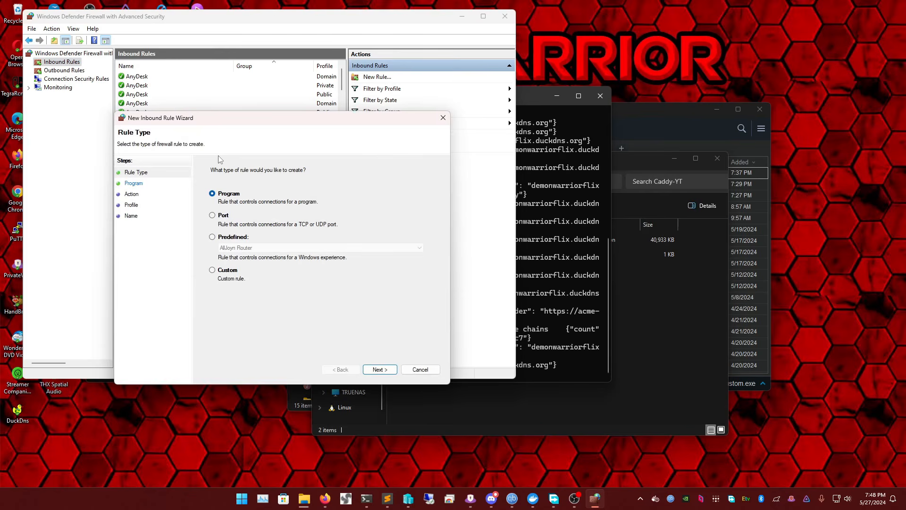
pyautogui.click(213, 216)
pyautogui.click(379, 370)
pyautogui.click(271, 244)
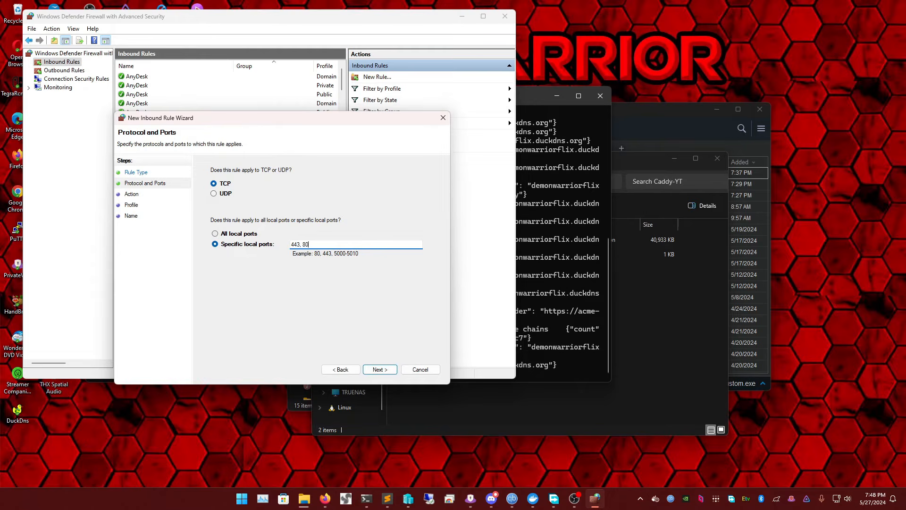
pyautogui.press('Return')
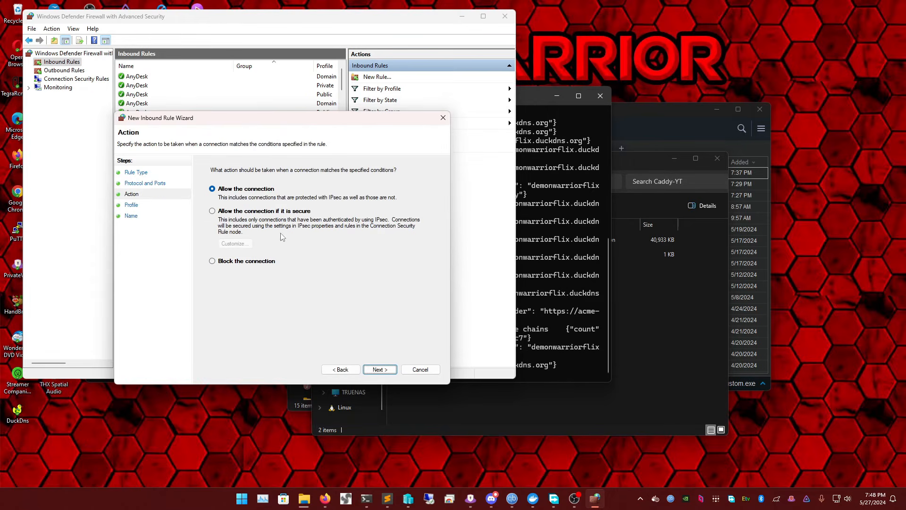
# Allow the connection on the Domain, Private and Public profiles and finish the rule under the name Caddy-YT
pyautogui.click(384, 373)
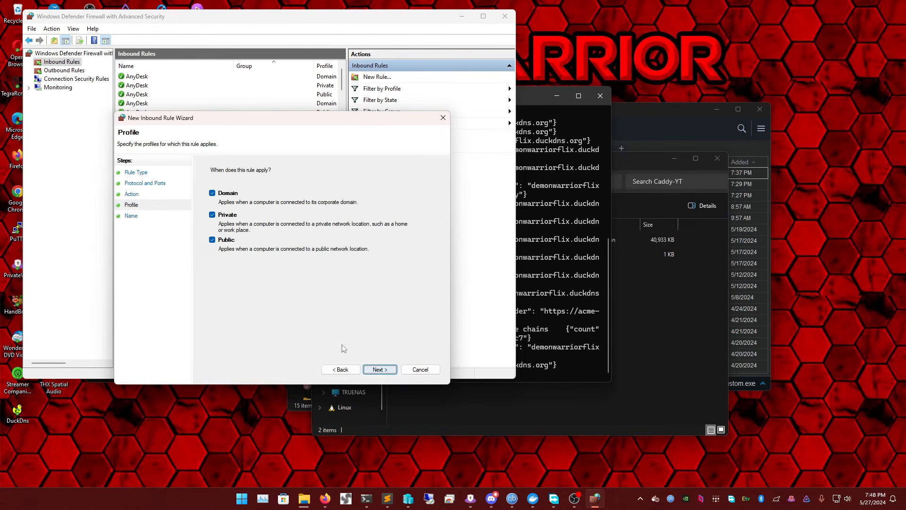
pyautogui.click(377, 373)
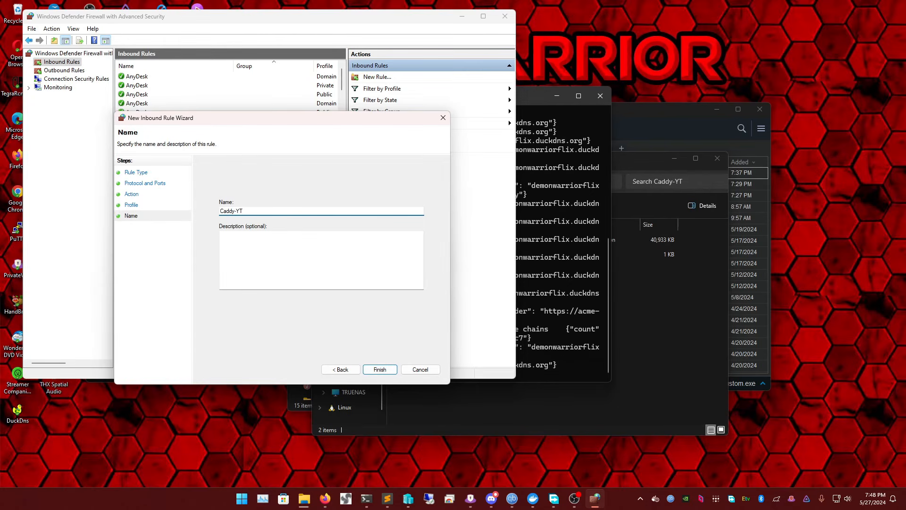
pyautogui.write('Caddy-YT')
pyautogui.press('Return')
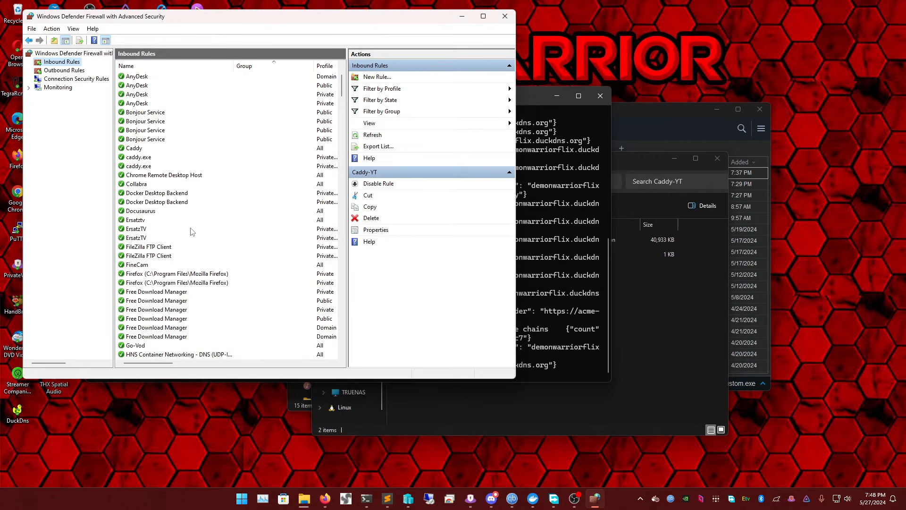
# Check the Caddy and caddy.exe entries among the inbound rules, and minimize the firewall window
pyautogui.click(178, 96)
pyautogui.press('c')
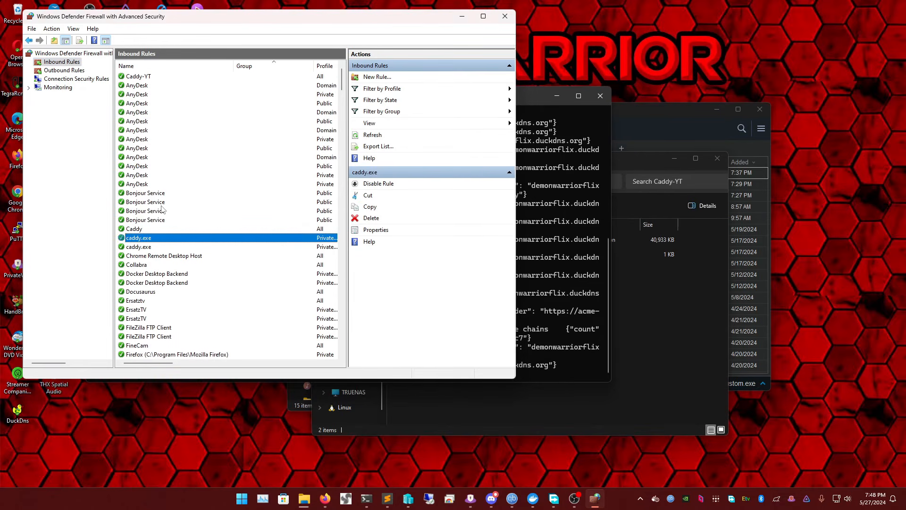
pyautogui.click(142, 230)
pyautogui.click(151, 248)
pyautogui.click(146, 231)
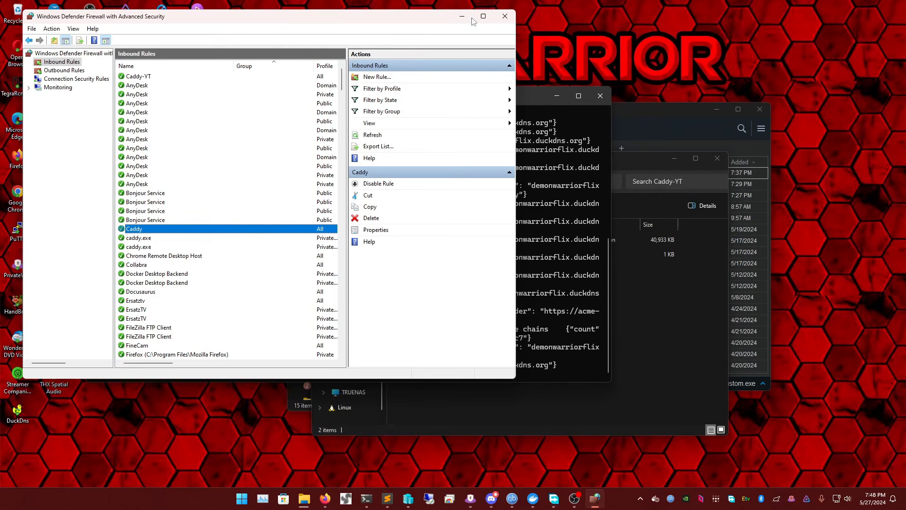
pyautogui.click(461, 16)
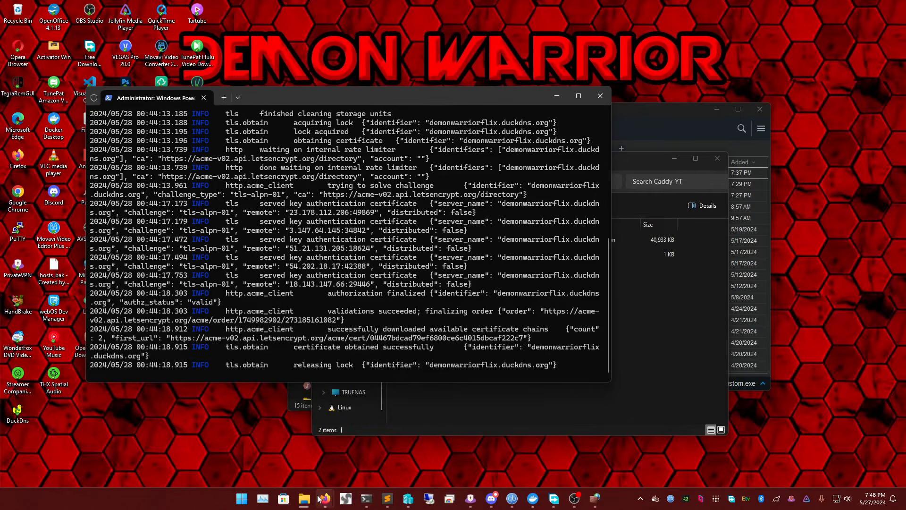
# Return to the Firefox window with the local Jellyfin page and search the web for NSSM there
pyautogui.moveTo(321, 501)
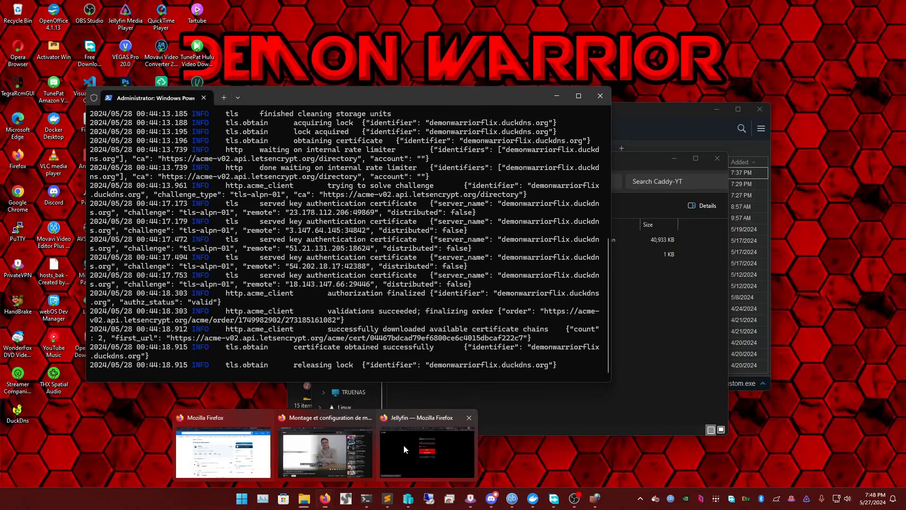
pyautogui.click(403, 445)
pyautogui.click(749, 7)
pyautogui.hotkey('ctrl', 'a')
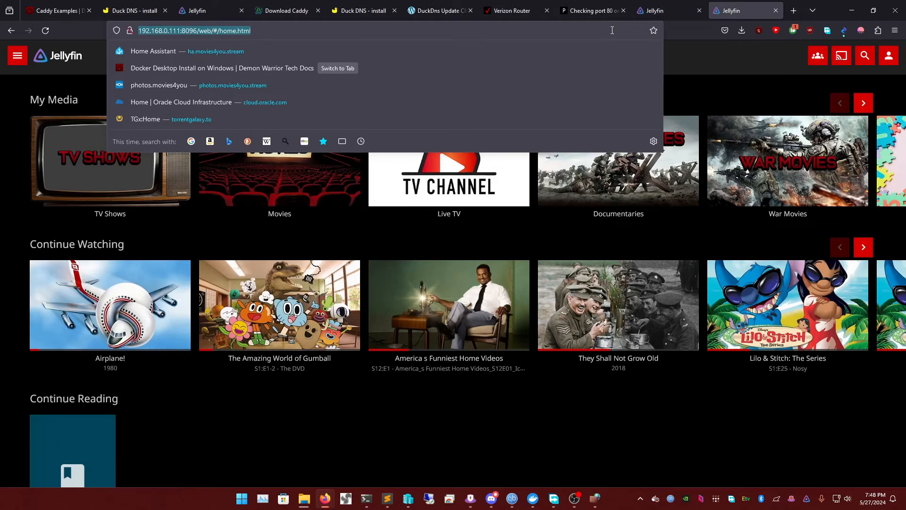
pyautogui.write('NSSM')
pyautogui.press('Return')
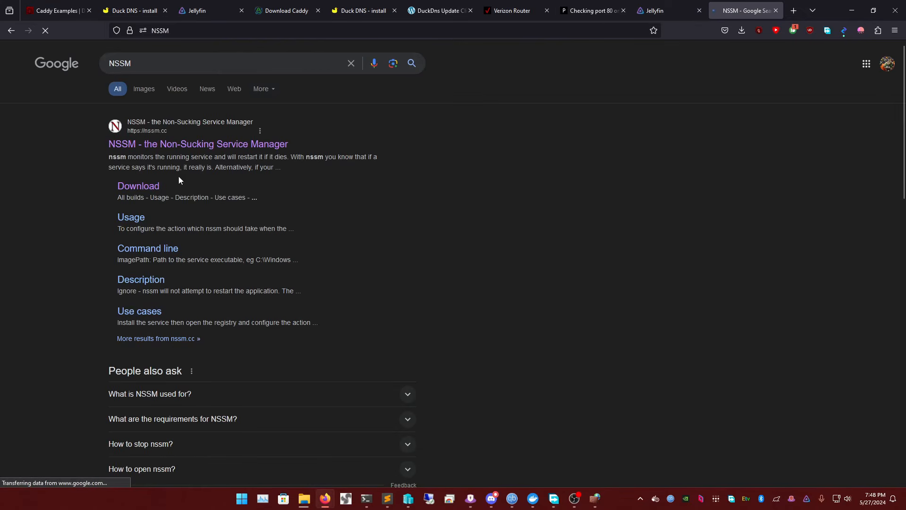
# Open the How to Setup NSSM guide in the Demon Warrior docs and read its linked environment variables tutorial
pyautogui.click(57, 11)
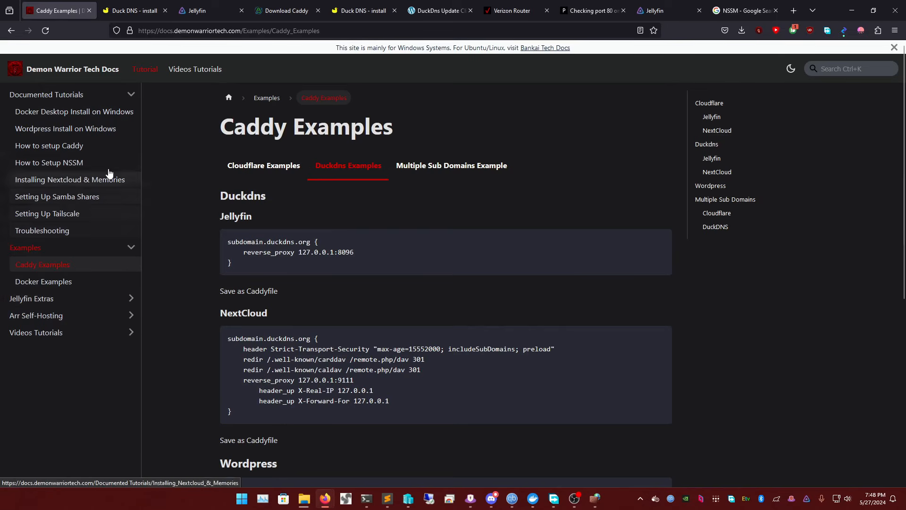
pyautogui.click(56, 165)
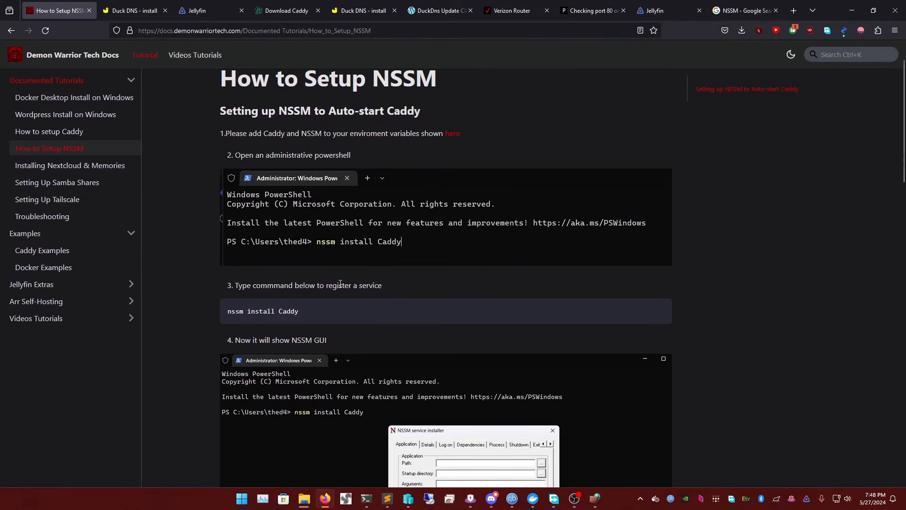
pyautogui.click(454, 135)
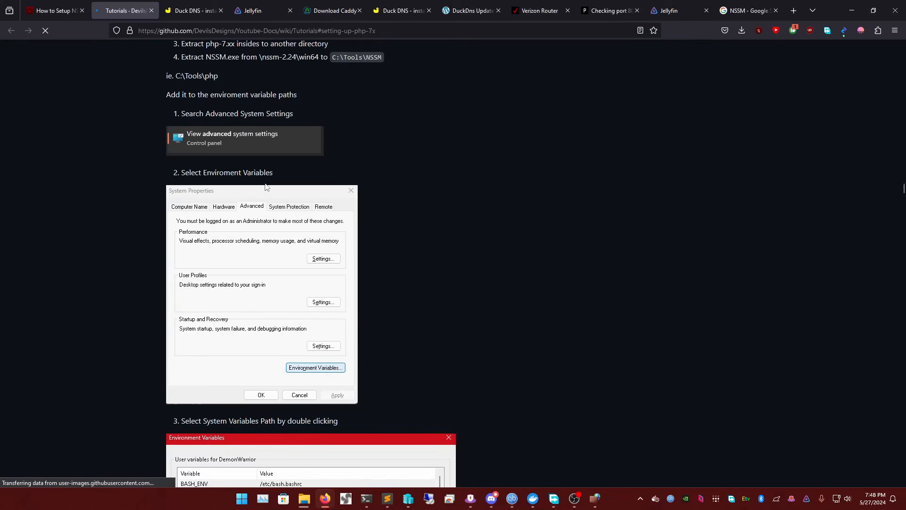
pyautogui.scroll(1, 370, 175)
pyautogui.scroll(-8, 268, 149)
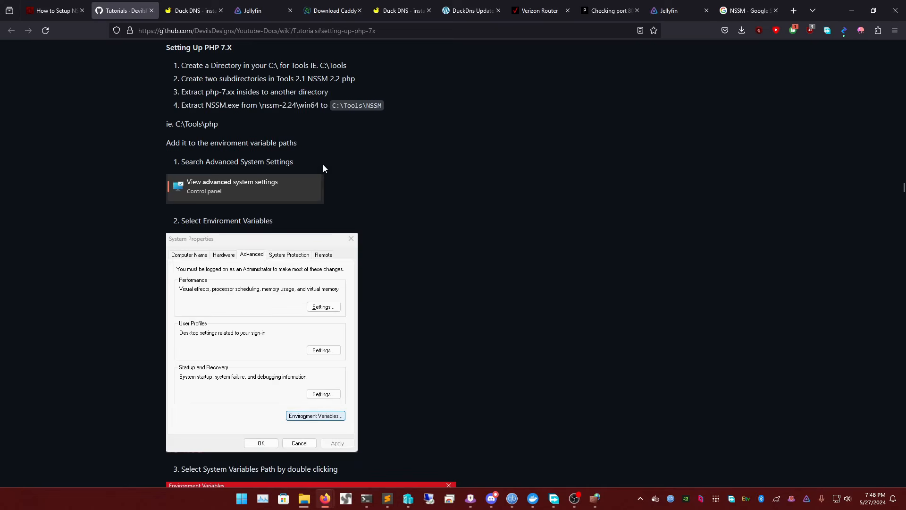
pyautogui.scroll(12, 424, 251)
pyautogui.scroll(20, 416, 251)
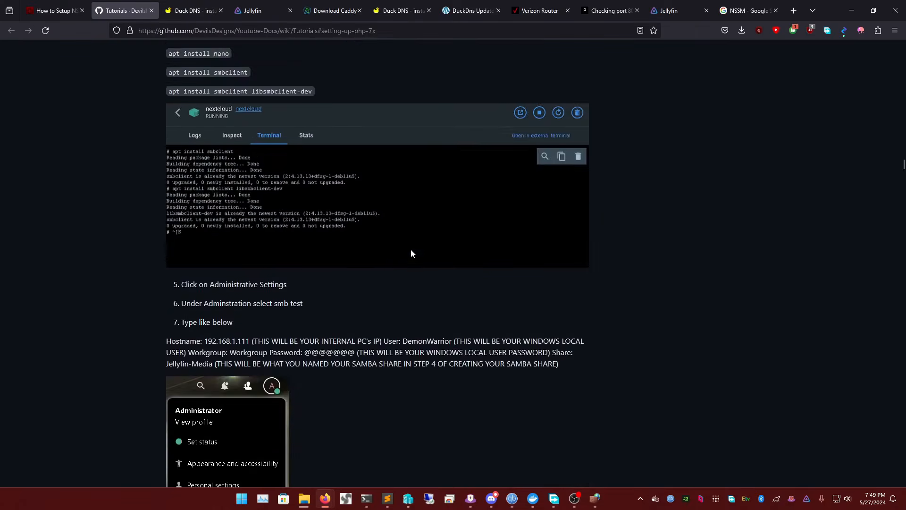
# Search the web for nssm, open its download page and save the nssm 2.24 release as nssm-2.24.zip in Downloads
pyautogui.click(327, 32)
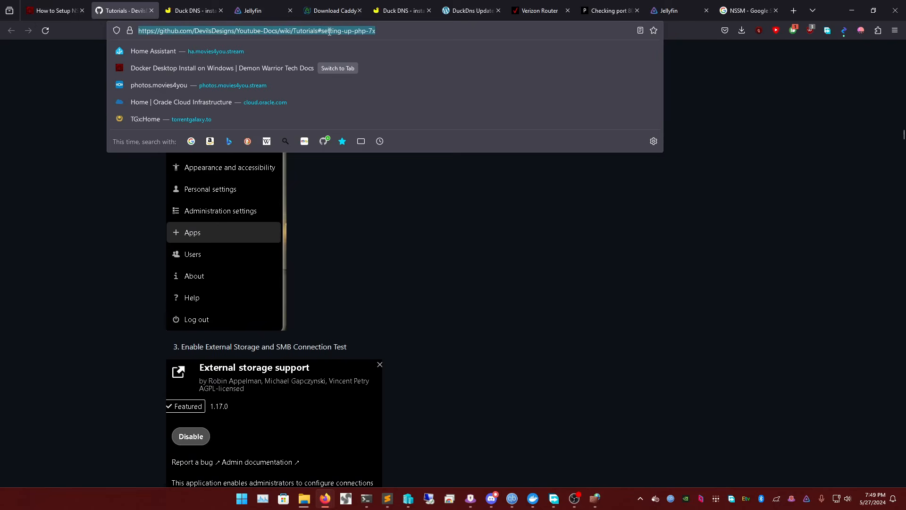
pyautogui.write('nssm')
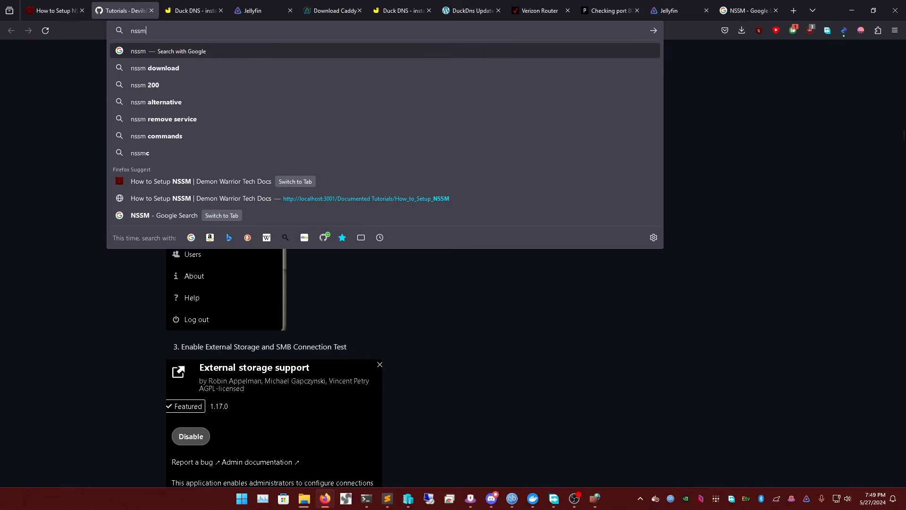
pyautogui.press('Return')
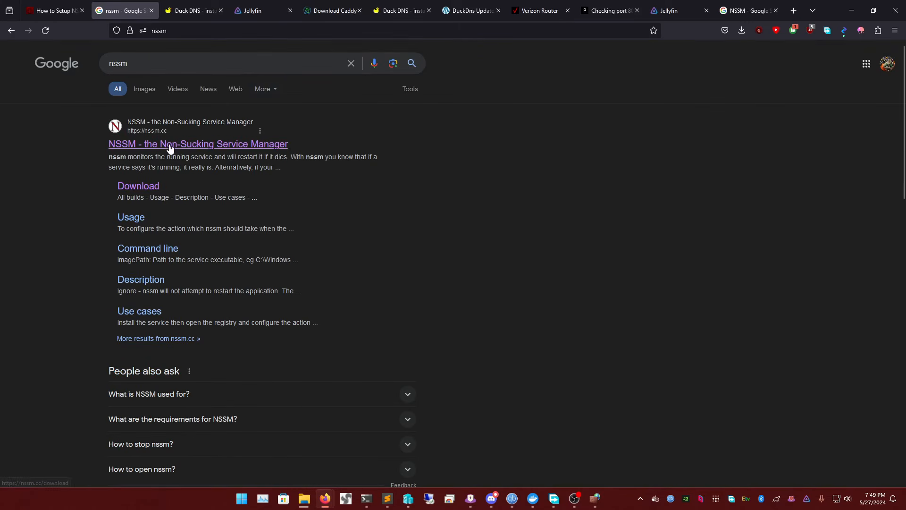
pyautogui.click(143, 188)
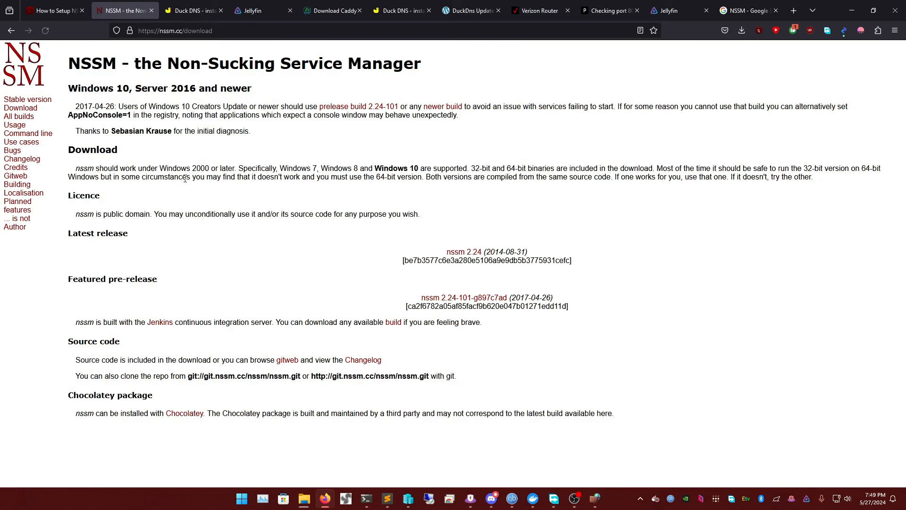
pyautogui.click(471, 252)
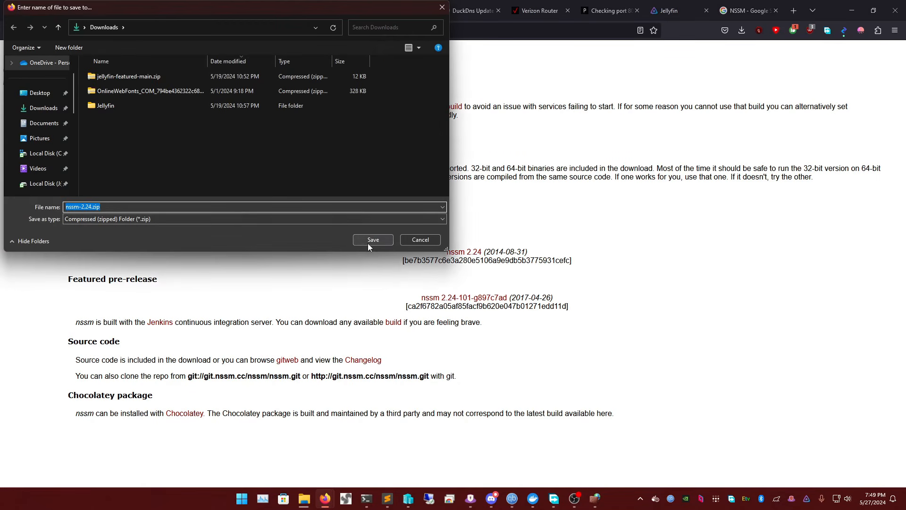
pyautogui.click(359, 240)
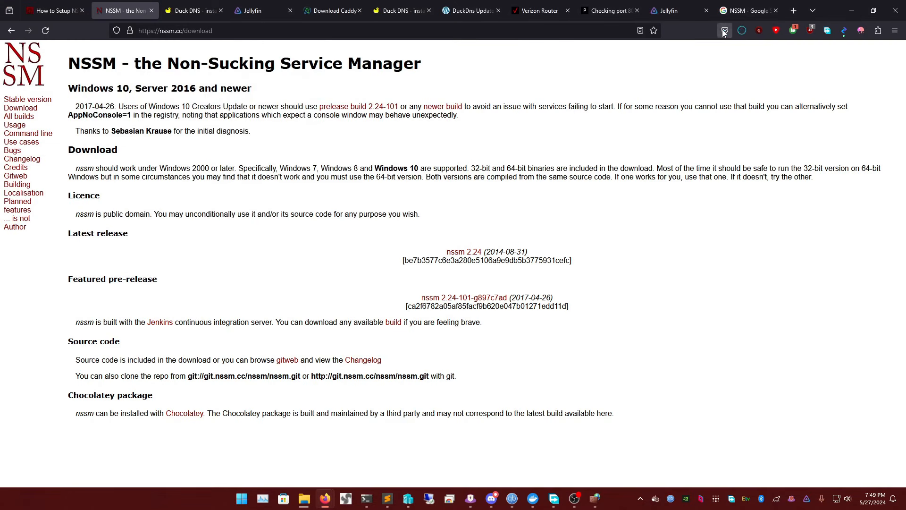
# Open the downloaded nssm-2.24.zip in File Explorer and go into its nssm-2.24 folder
pyautogui.click(736, 55)
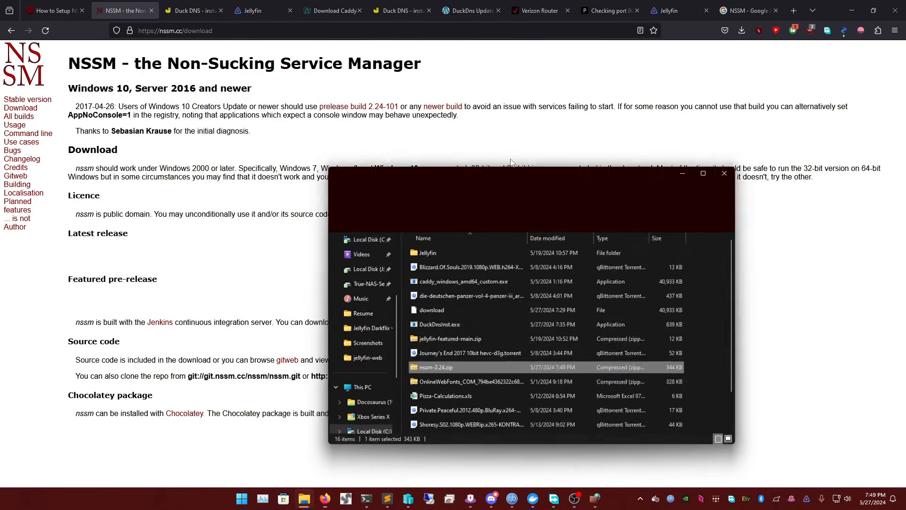
pyautogui.rightClick(441, 366)
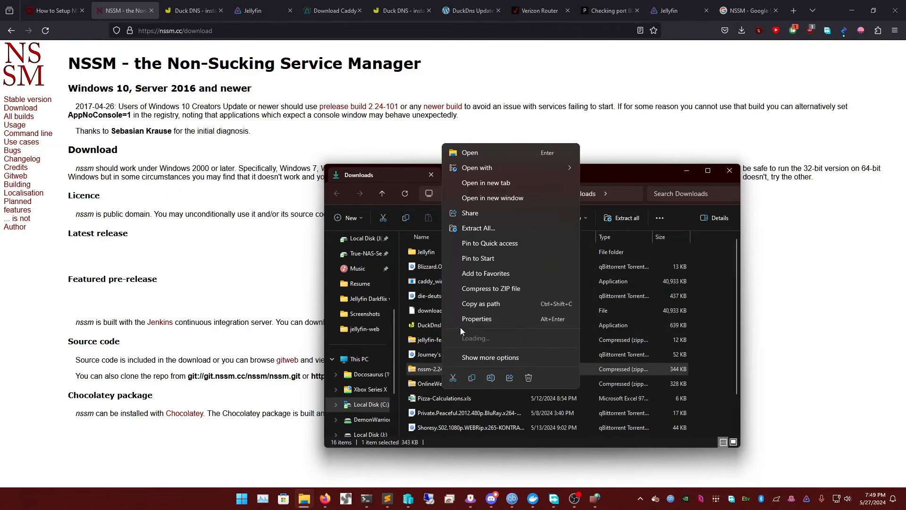
pyautogui.click(477, 152)
pyautogui.doubleClick(443, 252)
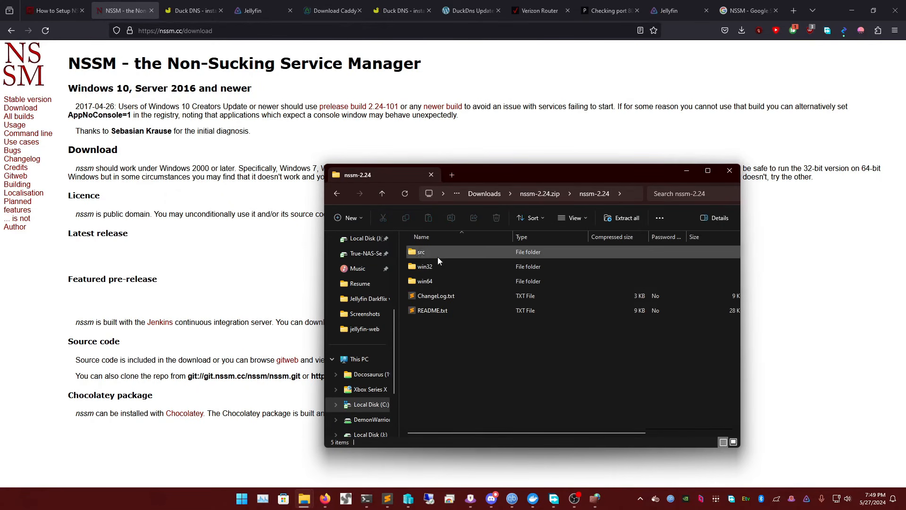
# Copy nssm.exe from the archive's win64 folder and go to the Tools folder on Local Disk (C:)
pyautogui.doubleClick(446, 282)
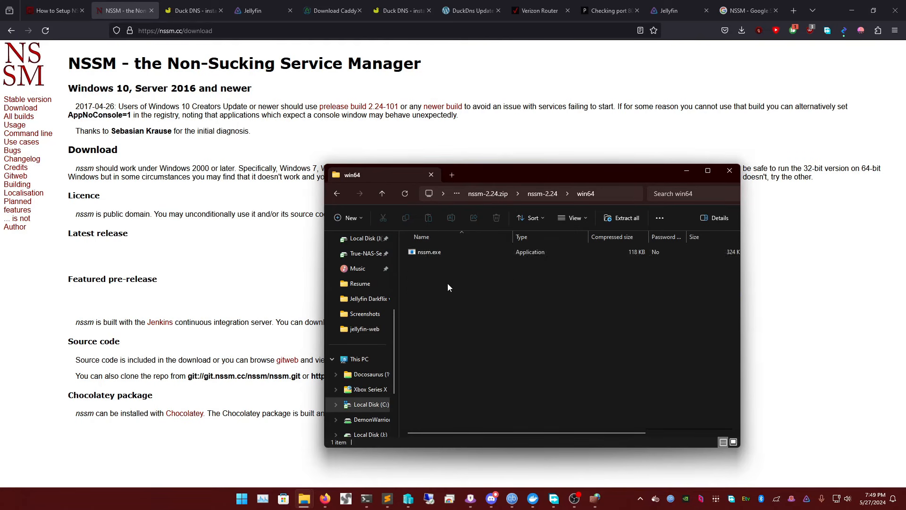
pyautogui.click(437, 253)
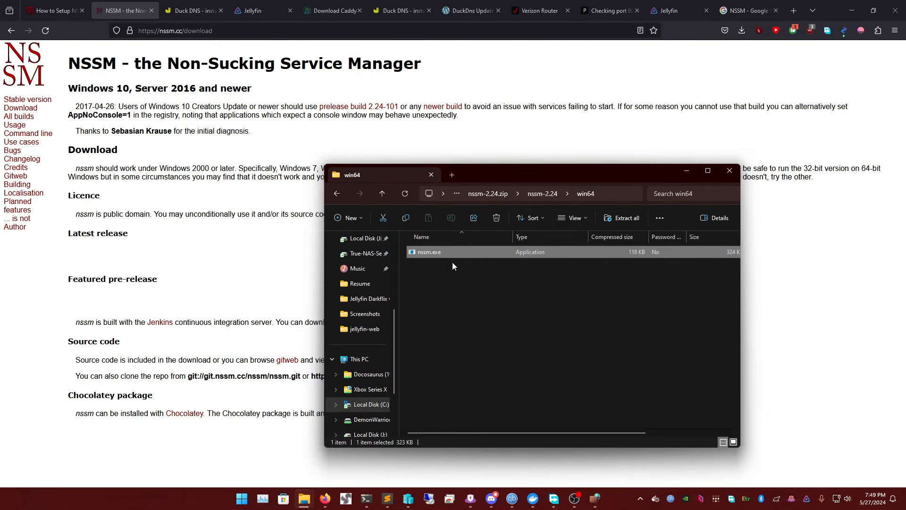
pyautogui.rightClick(436, 254)
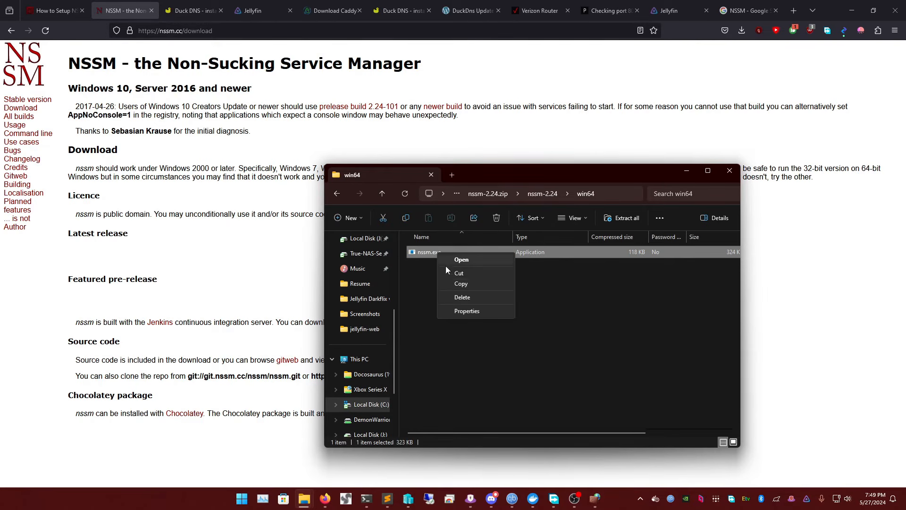
pyautogui.click(465, 284)
pyautogui.click(358, 359)
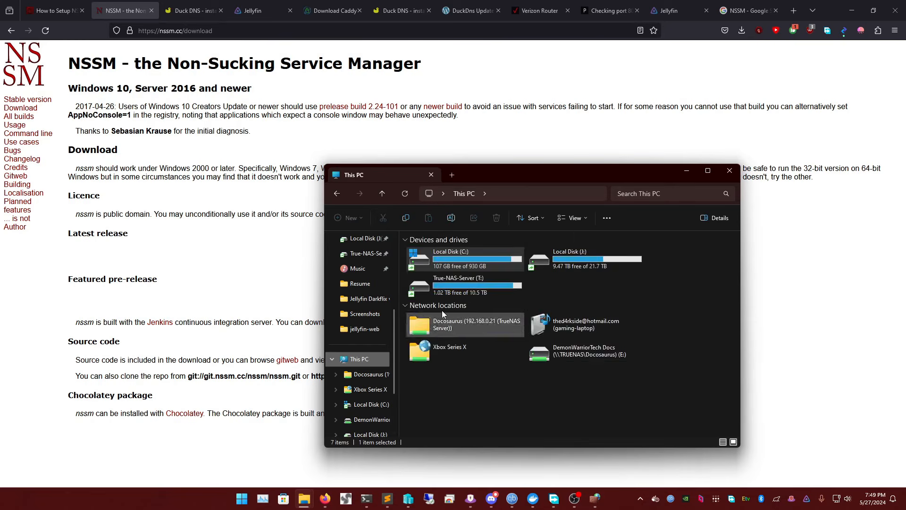
pyautogui.doubleClick(465, 264)
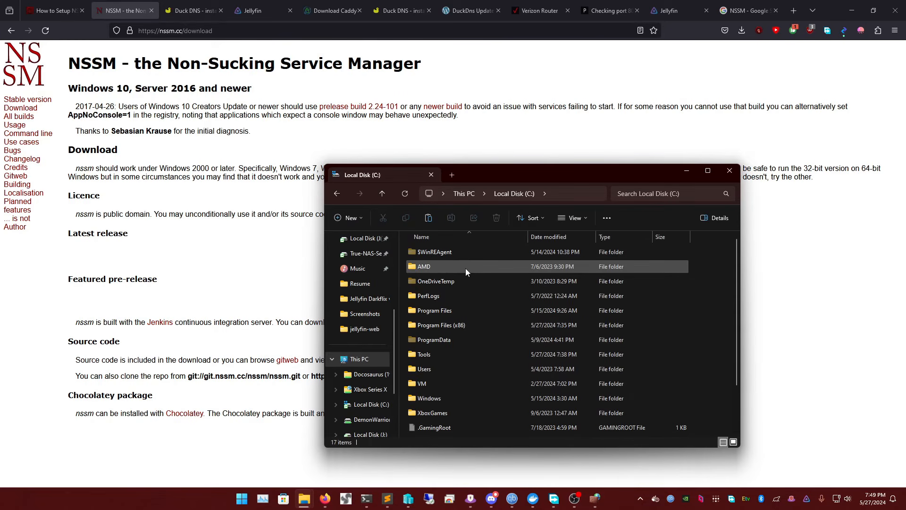
pyautogui.doubleClick(437, 354)
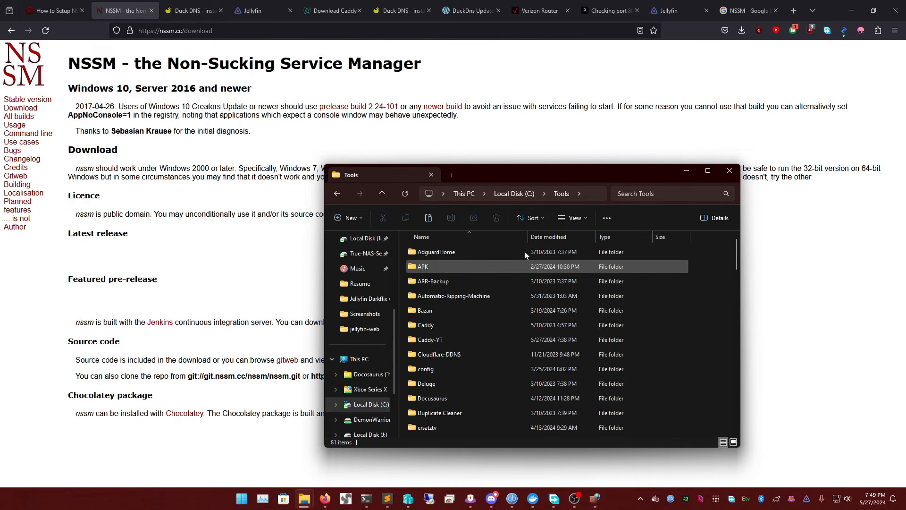
pyautogui.click(446, 368)
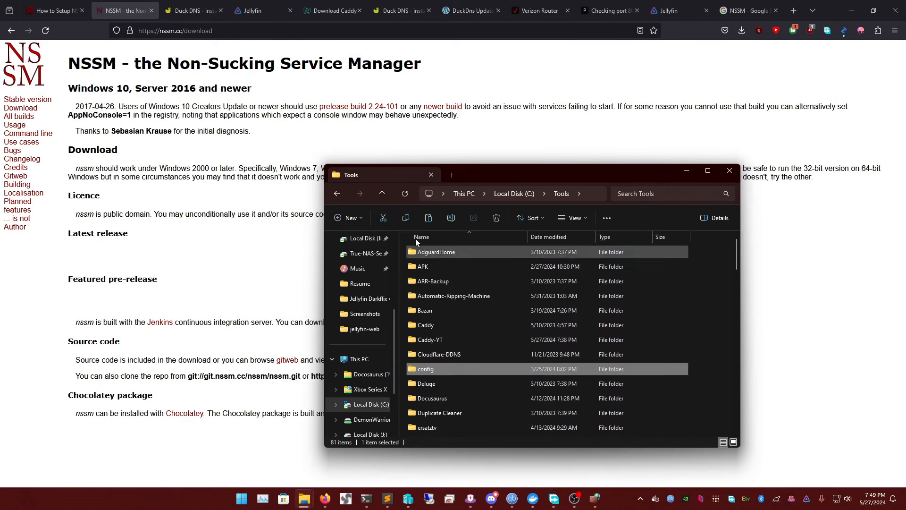
pyautogui.click(347, 217)
pyautogui.click(356, 241)
pyautogui.write('NSSM')
pyautogui.press('Return')
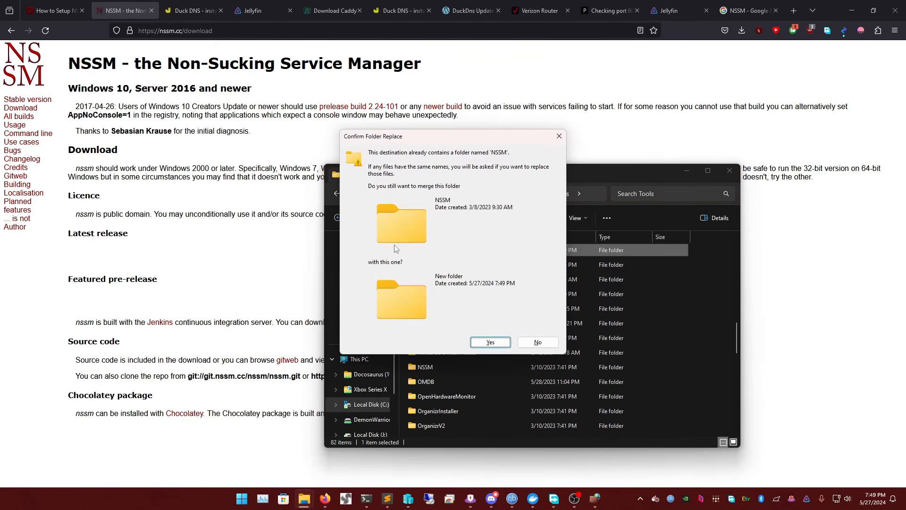
pyautogui.click(537, 341)
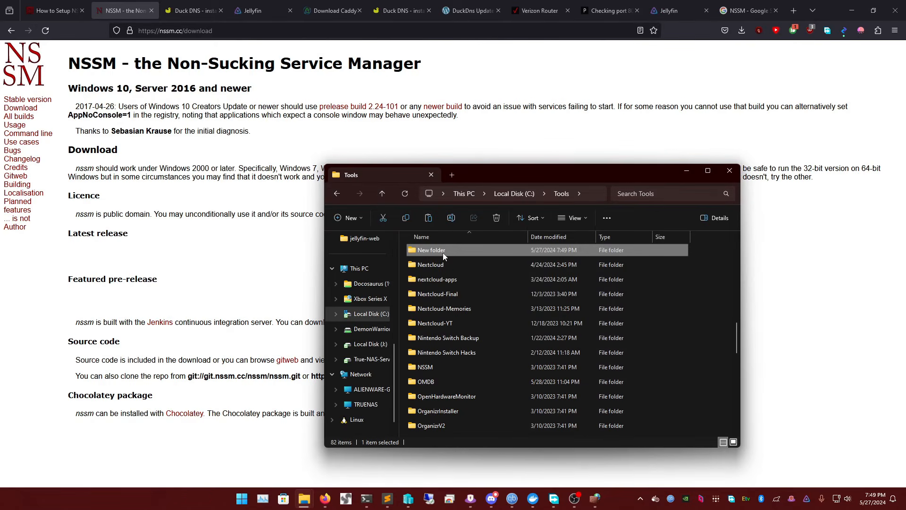
pyautogui.press('Delete')
# Create a folder named nssm-yt in C:\Tools and paste the copied nssm.exe into it
pyautogui.click(349, 217)
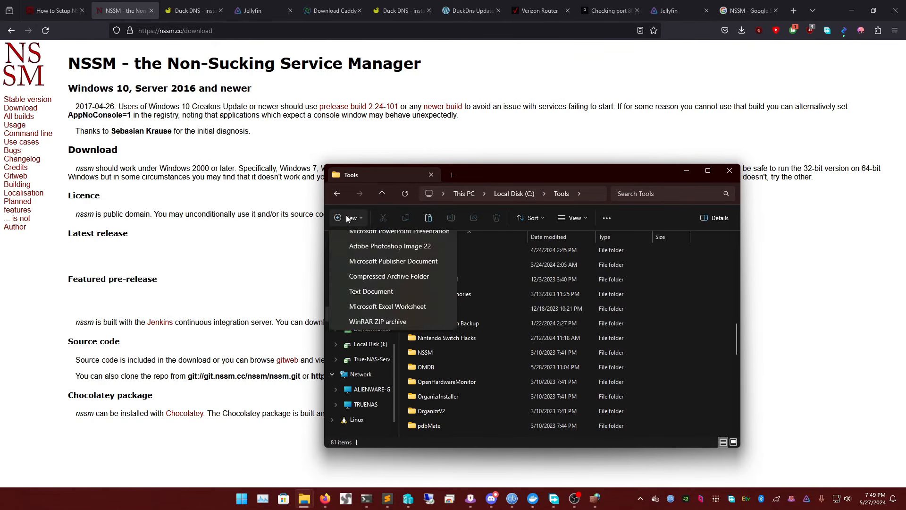
pyautogui.click(366, 240)
pyautogui.write('nssm-')
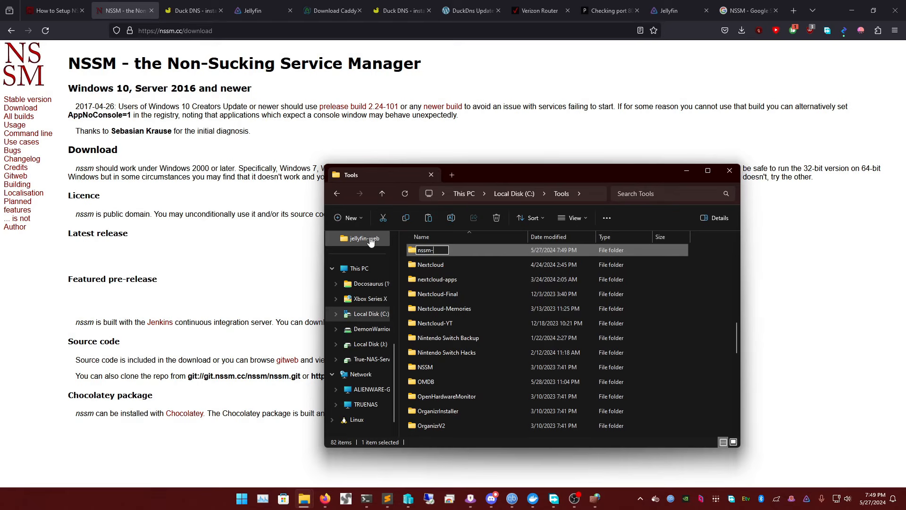
pyautogui.write('yt')
pyautogui.press('Return')
pyautogui.press('Return')
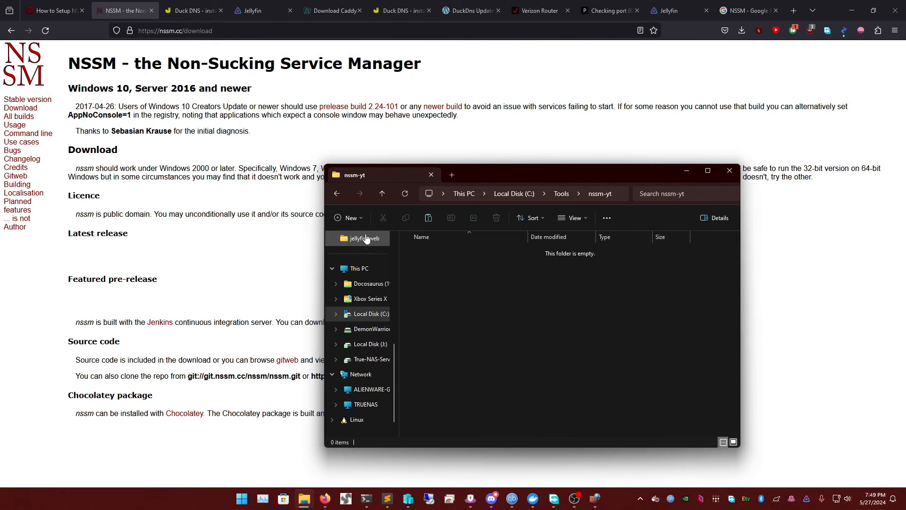
pyautogui.hotkey('ctrl', 'v')
pyautogui.click(486, 280)
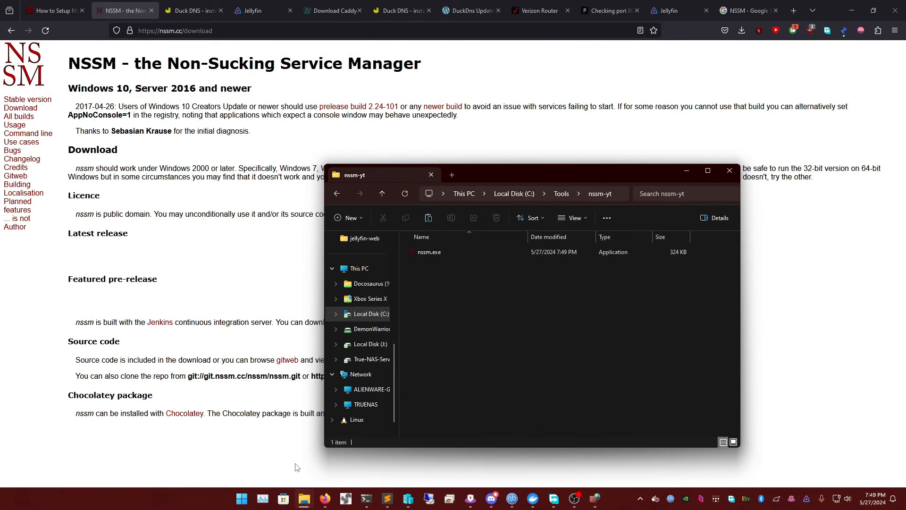
pyautogui.click(243, 499)
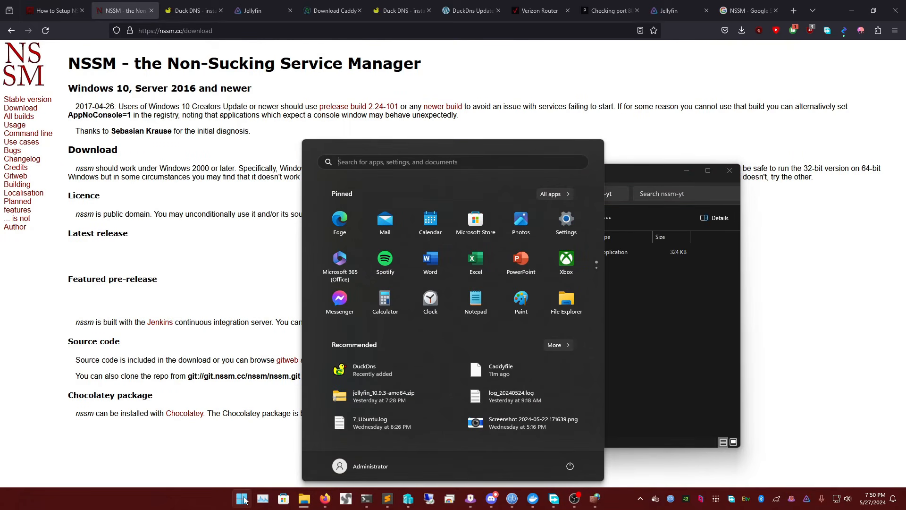
pyautogui.write('envir')
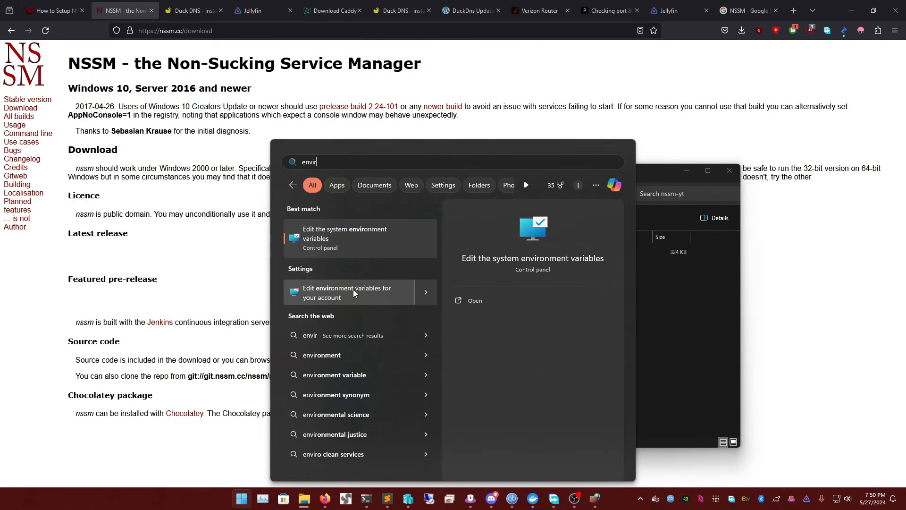
pyautogui.click(353, 290)
pyautogui.click(552, 367)
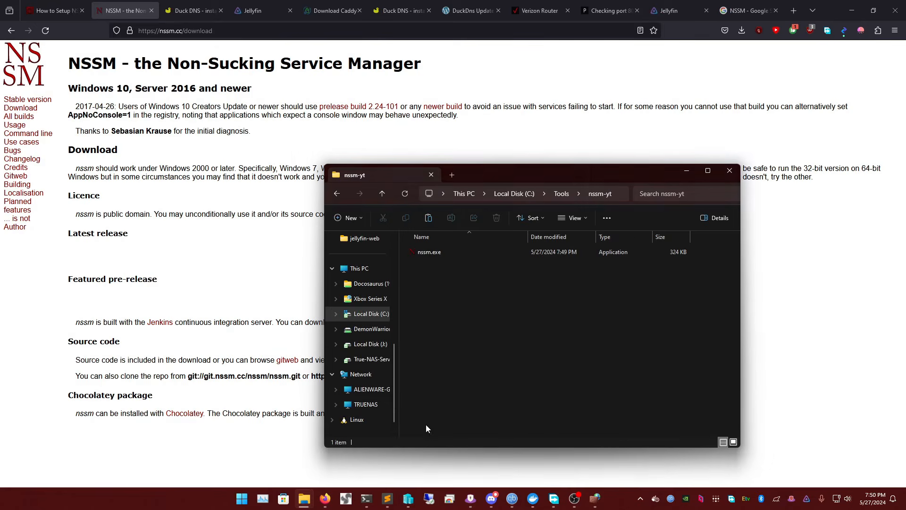
# Search Windows for the environment variables settings and open the environment variables editor for the account
pyautogui.click(241, 500)
pyautogui.write('env')
pyautogui.press('BackSpace')
pyautogui.press('BackSpace')
pyautogui.press('BackSpace')
pyautogui.write('ev')
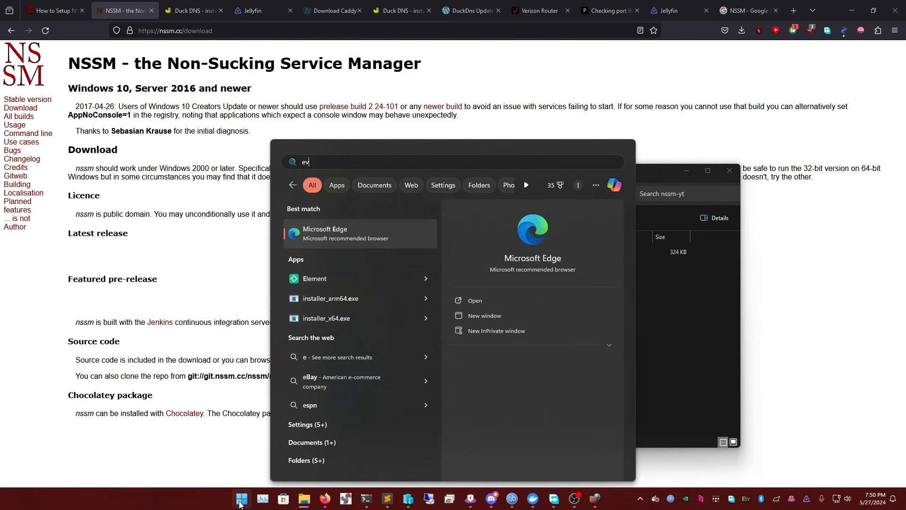
pyautogui.write('i')
pyautogui.press('BackSpace')
pyautogui.press('BackSpace')
pyautogui.write('nvirom')
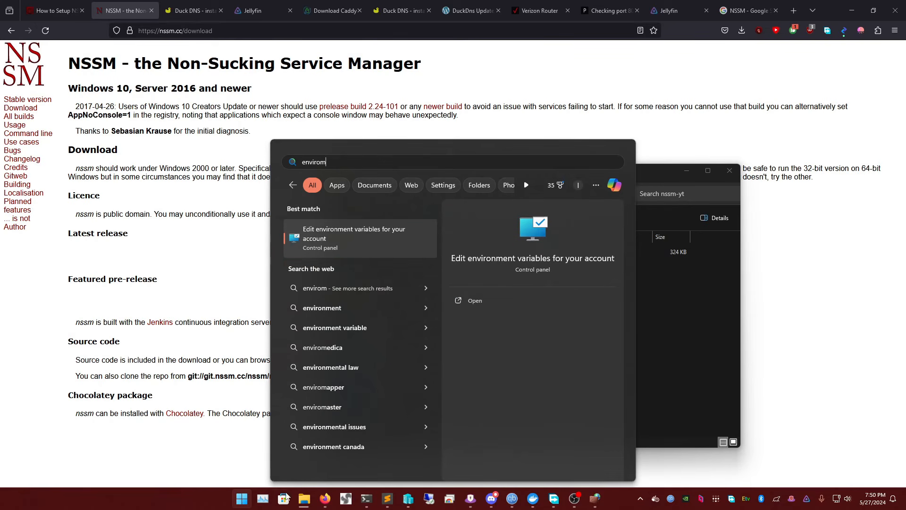
pyautogui.click(370, 235)
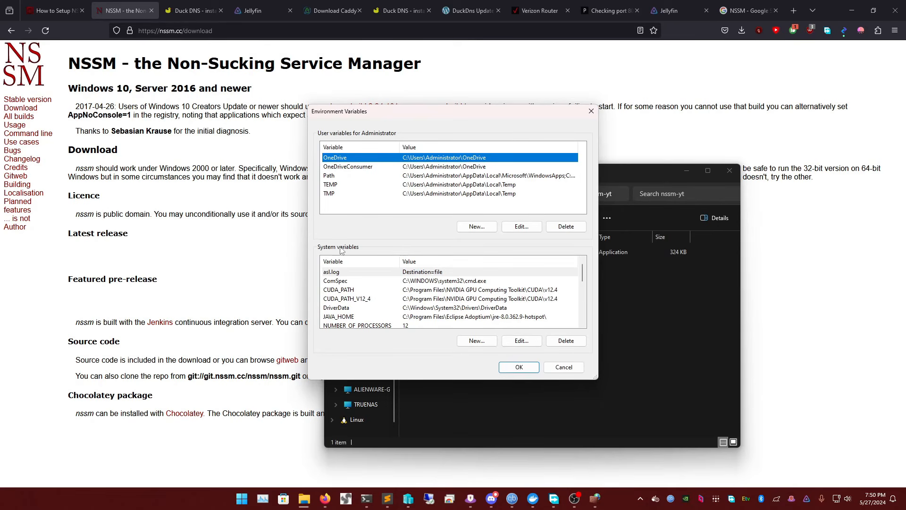
# Add a new entry C:\Tools\NSSM-YT to the Path system variable
pyautogui.scroll(-1, 342, 300)
pyautogui.scroll(-1, 341, 300)
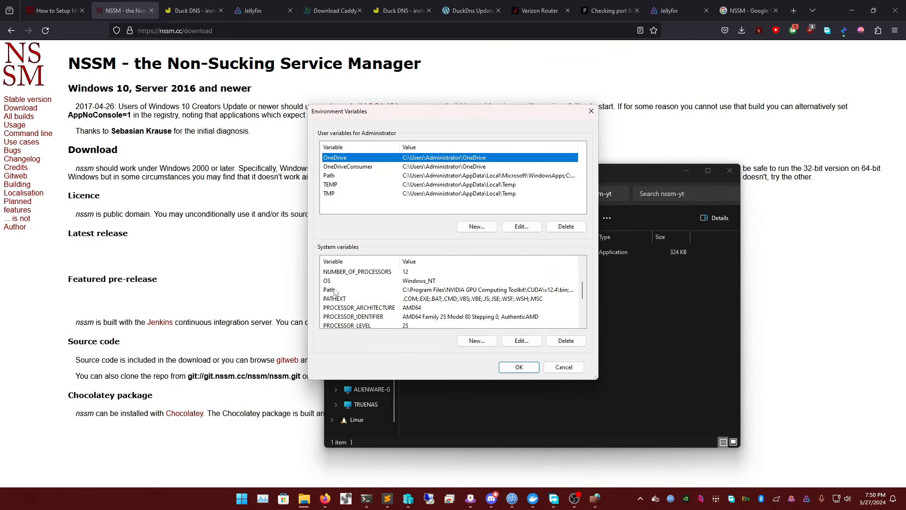
pyautogui.click(336, 290)
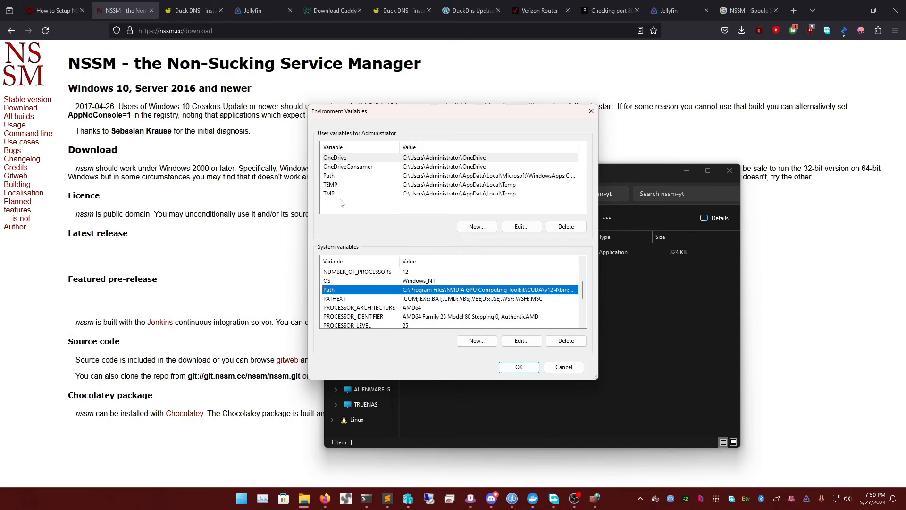
pyautogui.doubleClick(346, 293)
pyautogui.scroll(-3, 401, 259)
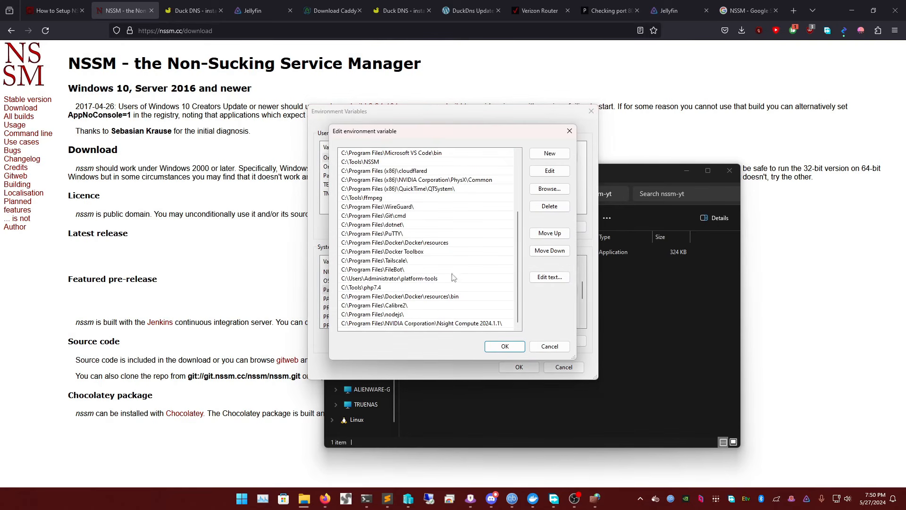
pyautogui.click(552, 153)
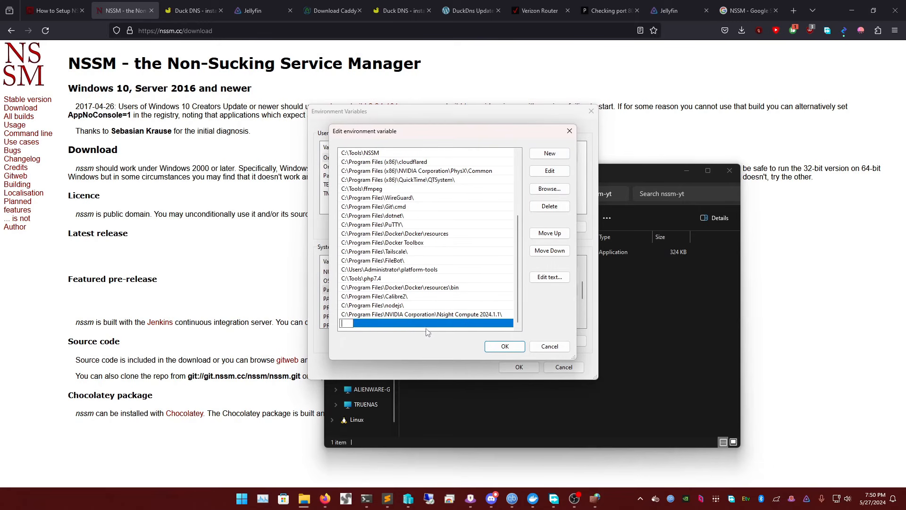
pyautogui.write('C:\\Tools\\NSSM-YT')
pyautogui.press('Return')
# Copy the full path of the nssm-yt folder from File Explorer and return to the Path entries
pyautogui.click(639, 313)
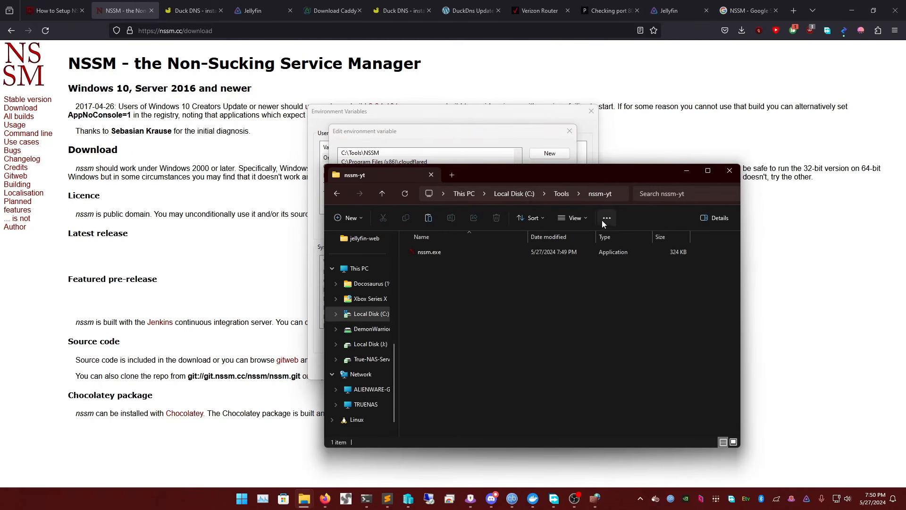
pyautogui.click(621, 196)
pyautogui.hotkey('ctrl', 'c')
pyautogui.click(499, 136)
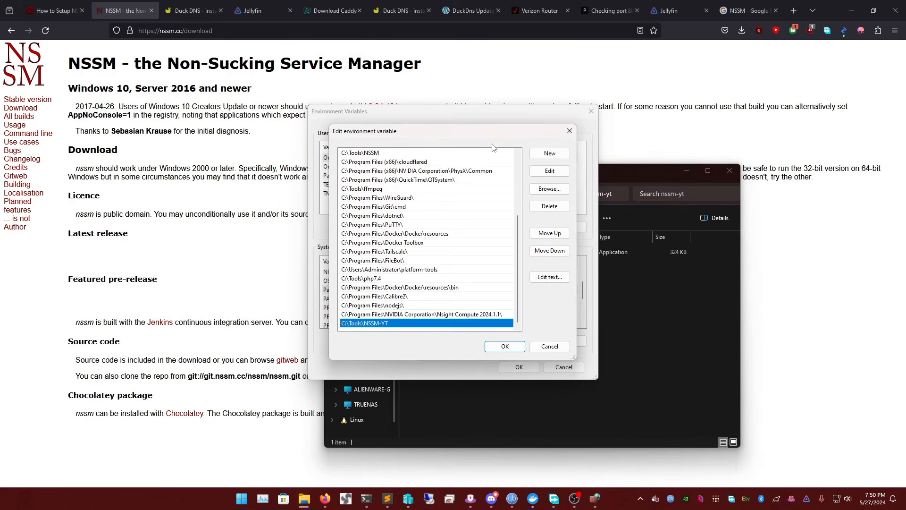
pyautogui.doubleClick(387, 324)
pyautogui.write('craig')
pyautogui.press('Return')
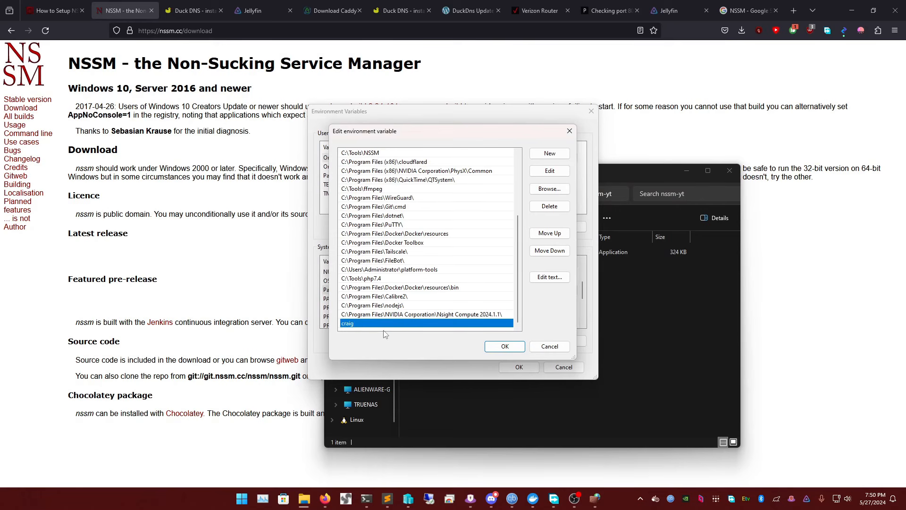
# Replace the last Path entry with the copied nssm-yt folder path and save the environment variables
pyautogui.doubleClick(350, 323)
pyautogui.hotkey('ctrl', 'v')
pyautogui.click(504, 346)
pyautogui.click(515, 368)
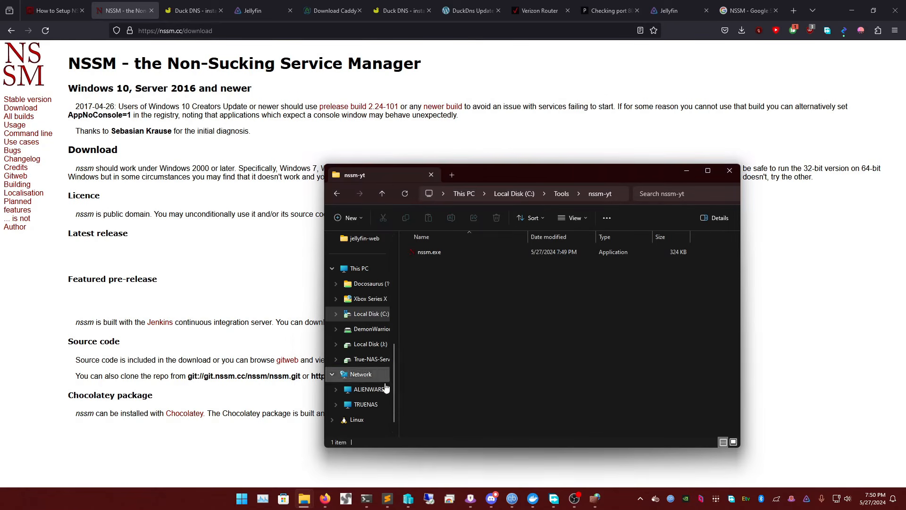
# Open a separate administrator Windows PowerShell window and move it clear of the running Caddy log
pyautogui.click(366, 498)
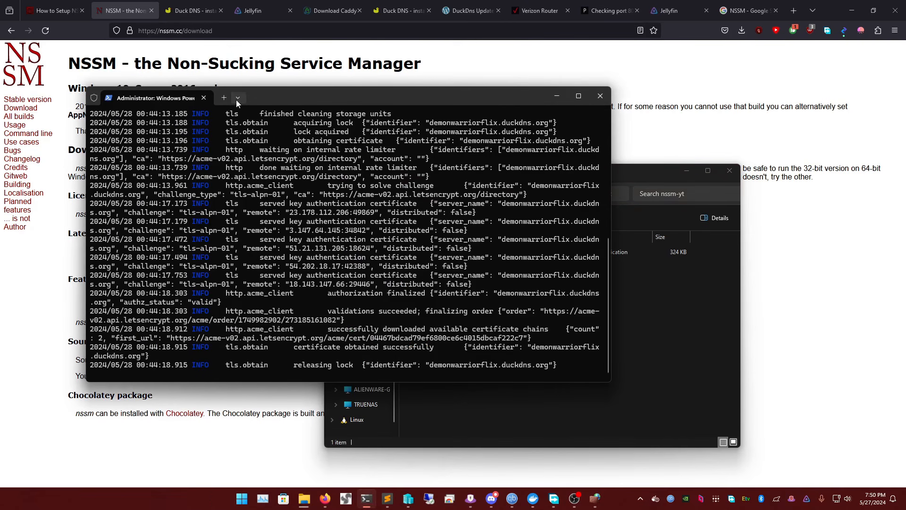
pyautogui.rightClick(376, 496)
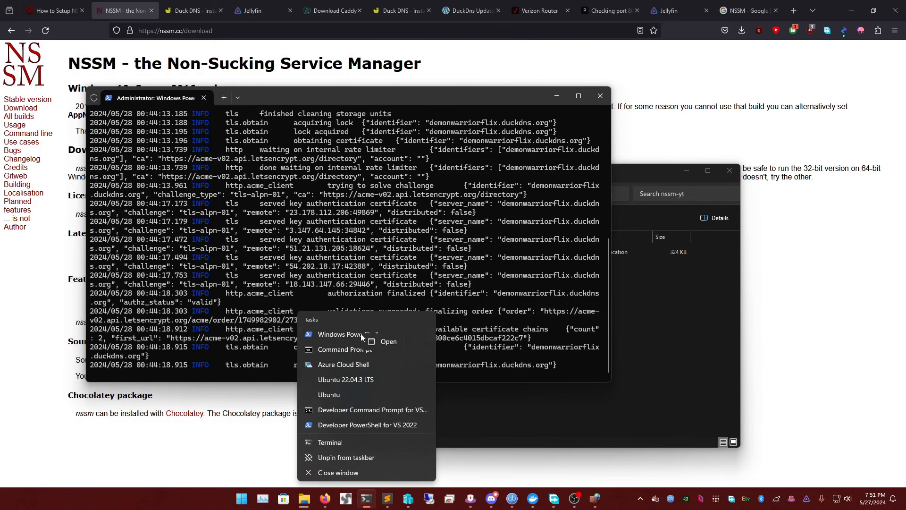
pyautogui.click(325, 271)
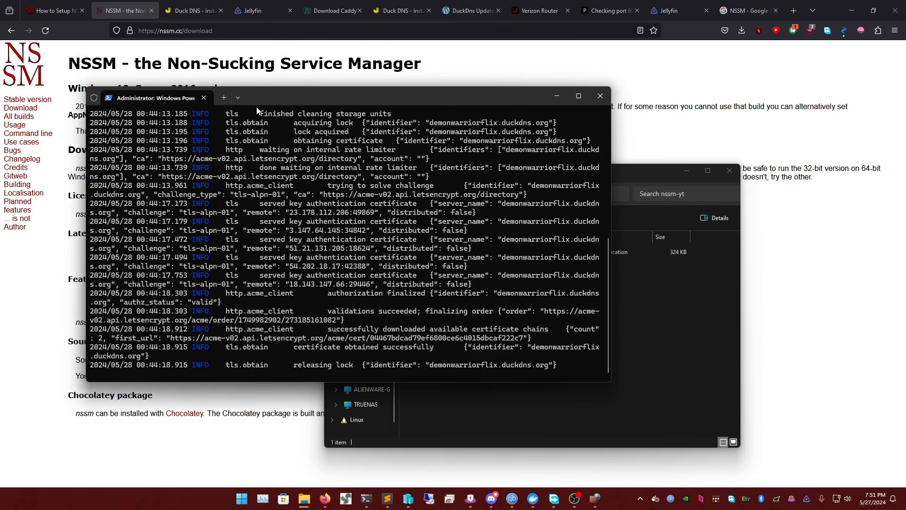
pyautogui.click(238, 99)
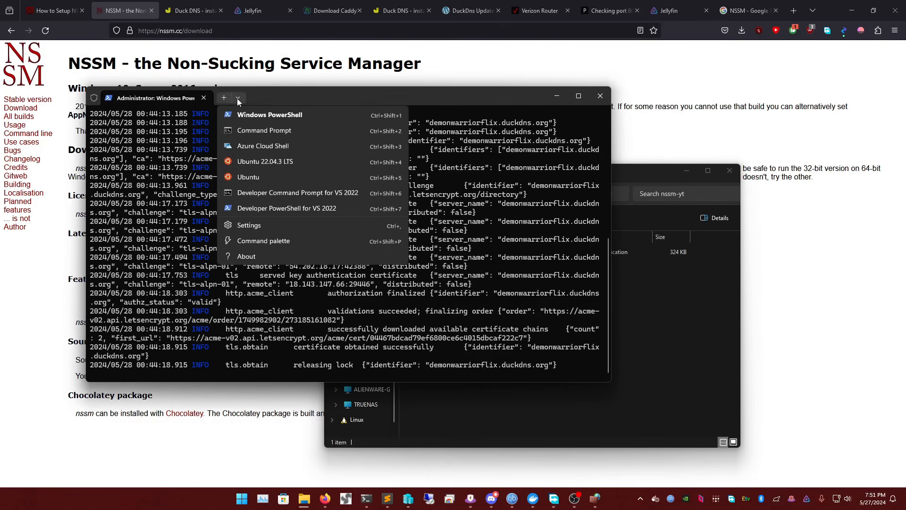
pyautogui.click(282, 117)
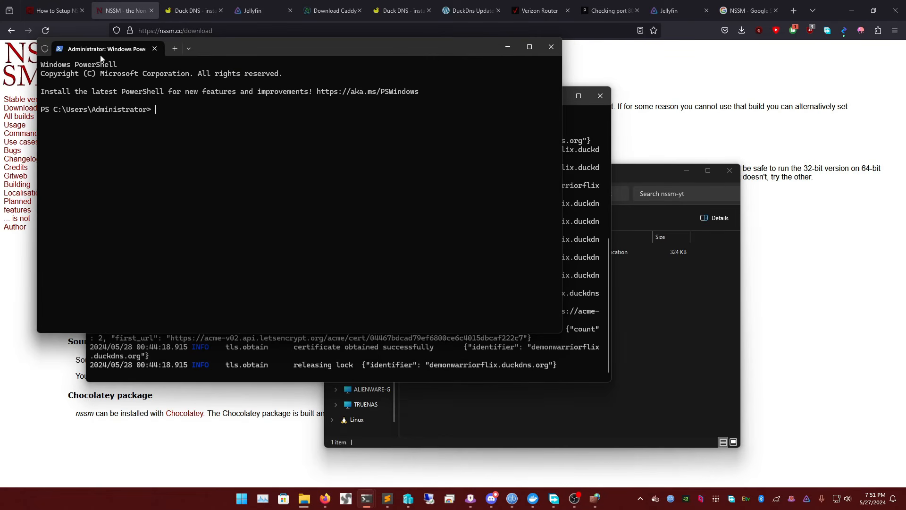
pyautogui.moveTo(237, 50); pyautogui.dragTo(345, 72)
# Launch the NSSM service installer for a service named caddy by running nssm install caddy
pyautogui.write('ns')
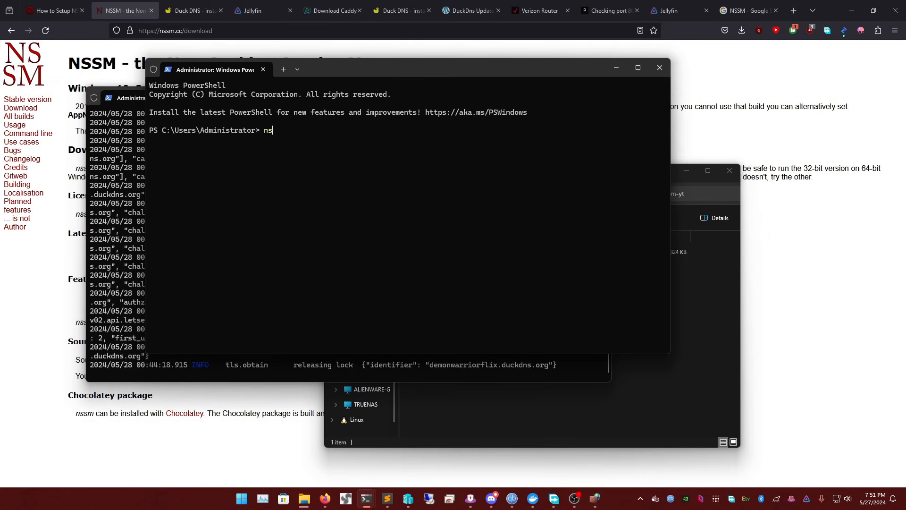
pyautogui.write('sm install caddy')
pyautogui.press('Return')
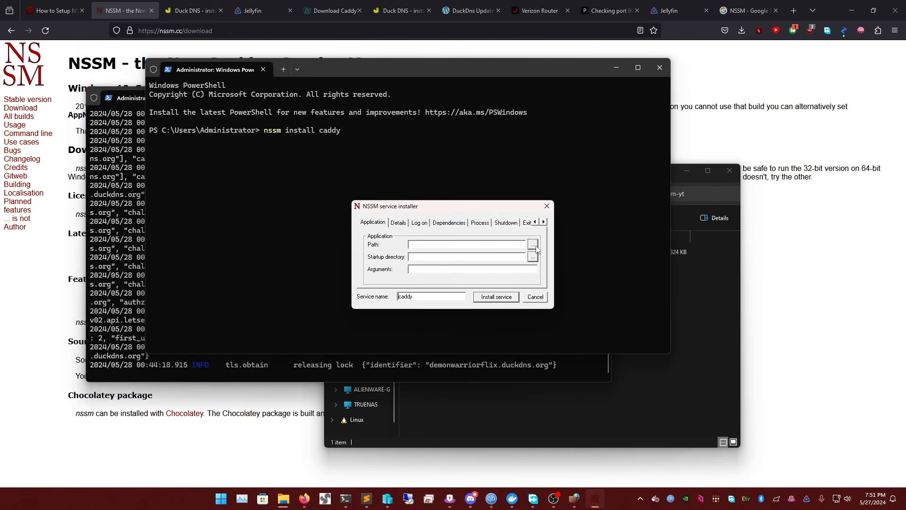
# Set the service's application path to C:\Tools\Caddy-YT\caddy.exe, with C:\Tools\Caddy-YT as the startup directory
pyautogui.click(534, 246)
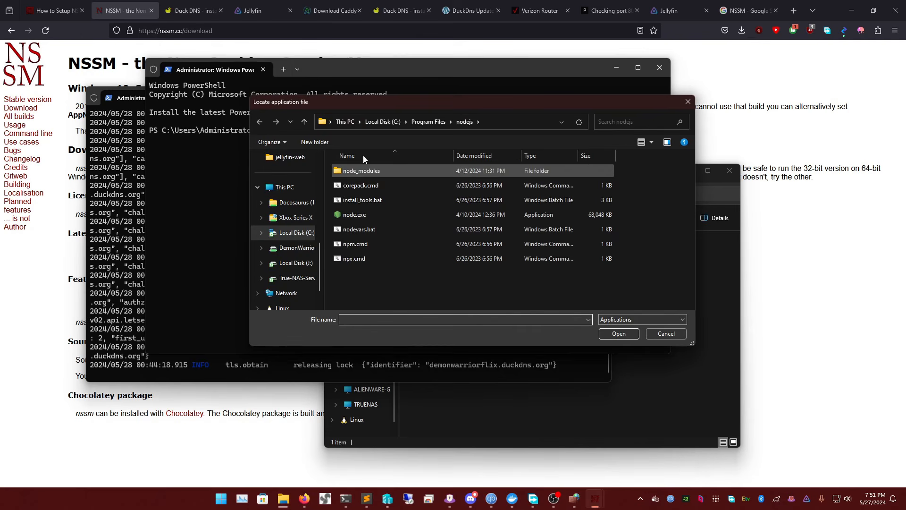
pyautogui.click(374, 123)
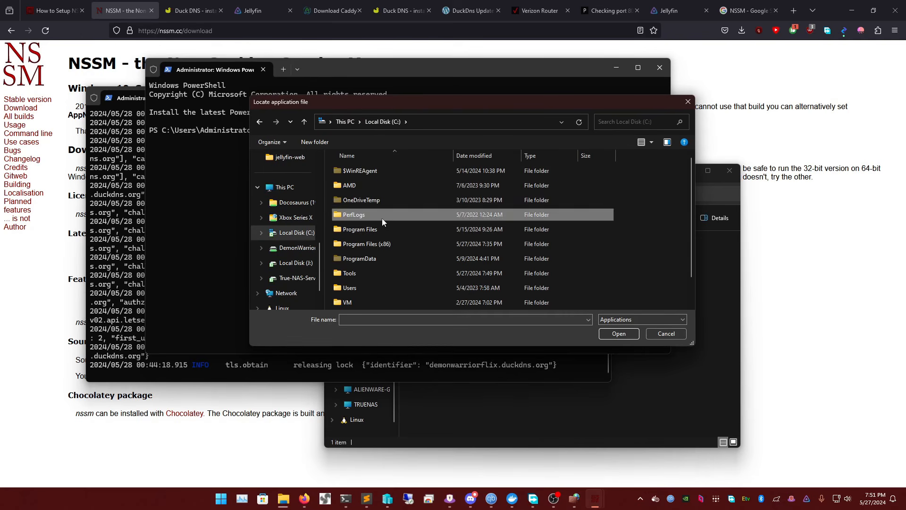
pyautogui.press('Return')
pyautogui.press('c')
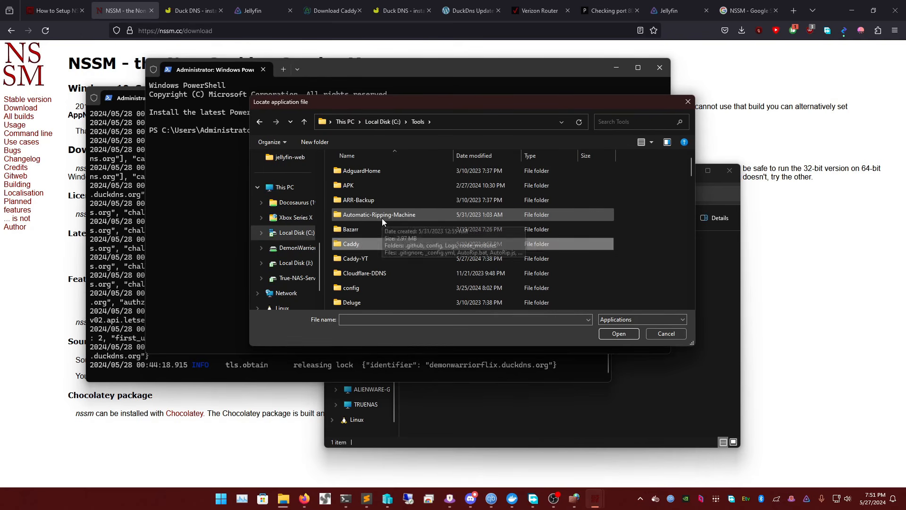
pyautogui.press('Return')
pyautogui.click(418, 121)
pyautogui.press('Down')
pyautogui.press('Return')
pyautogui.press('Down')
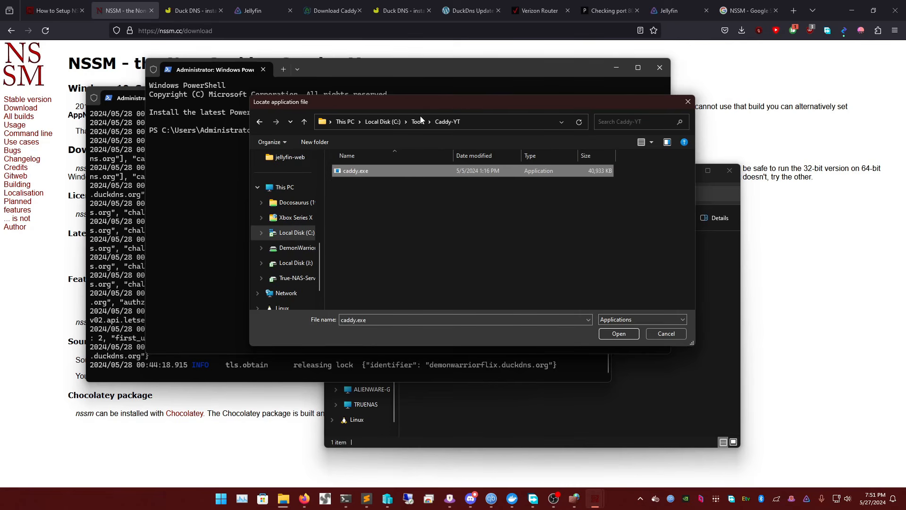
pyautogui.press('Return')
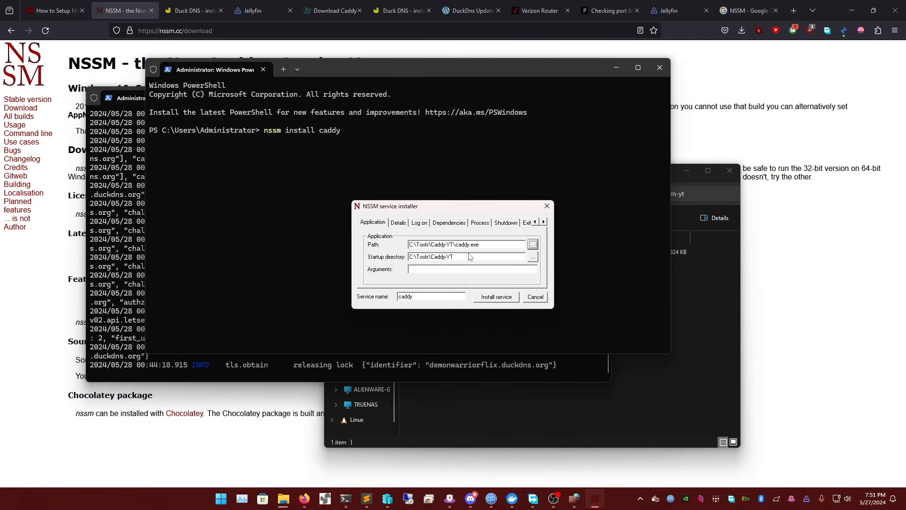
pyautogui.moveTo(470, 257); pyautogui.dragTo(396, 262)
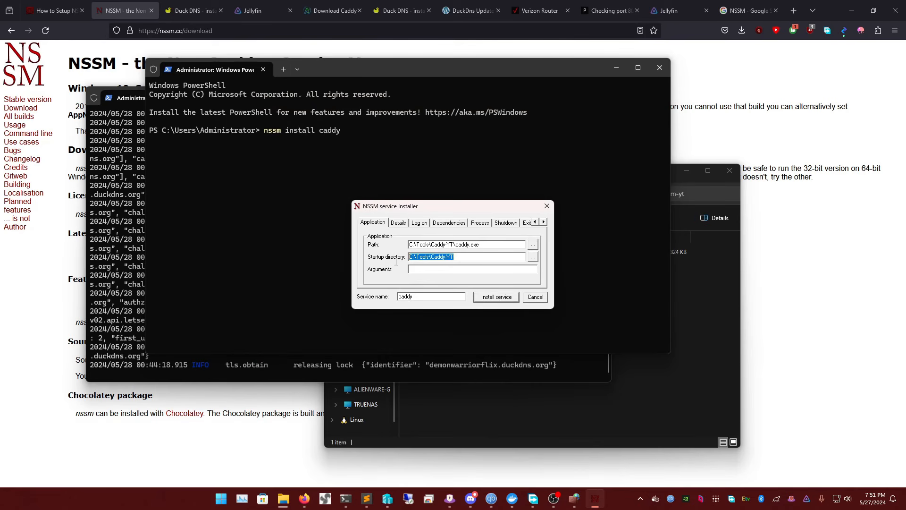
pyautogui.click(469, 256)
# Set the service's arguments to run --config Caddyfile, matching the command used in the other PowerShell window
pyautogui.click(142, 210)
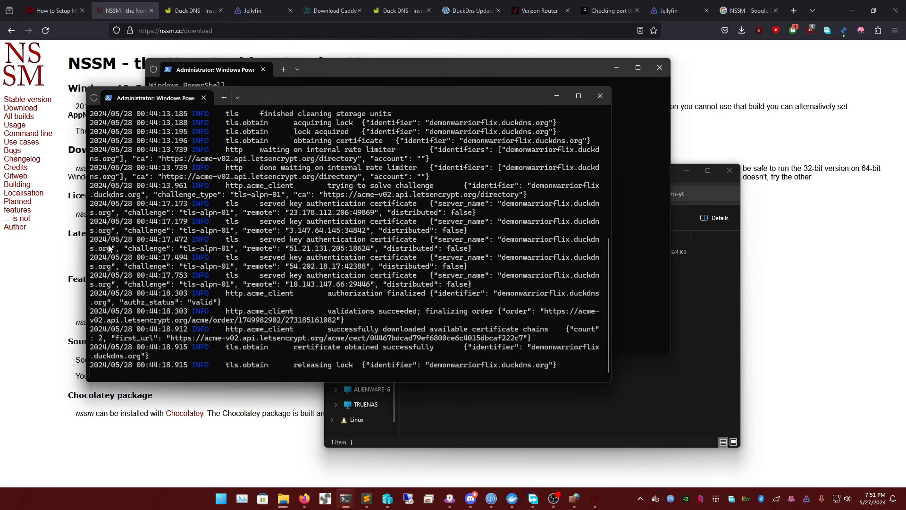
pyautogui.scroll(10, 192, 251)
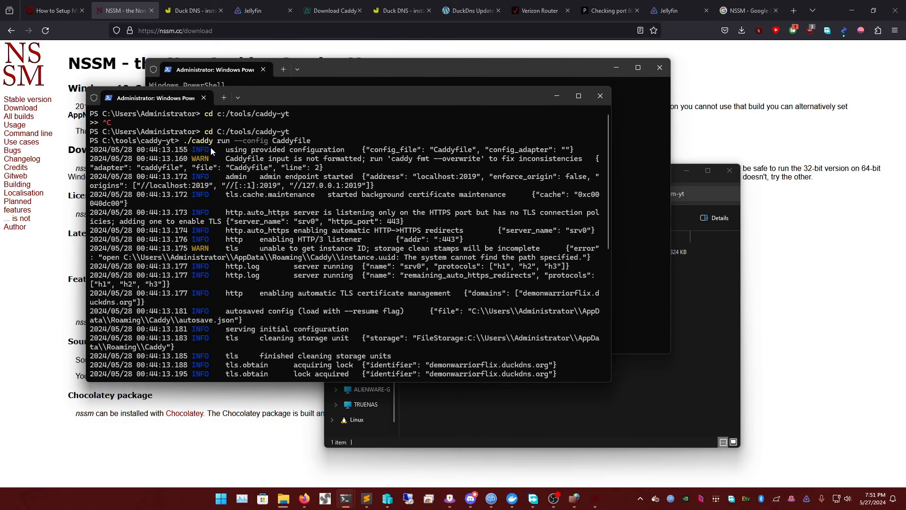
pyautogui.moveTo(216, 143); pyautogui.dragTo(306, 146)
pyautogui.click(370, 67)
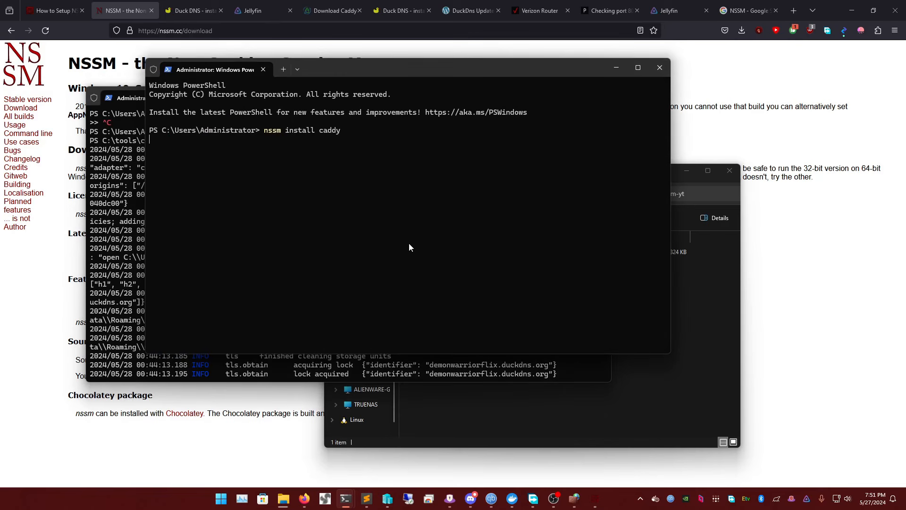
pyautogui.click(475, 415)
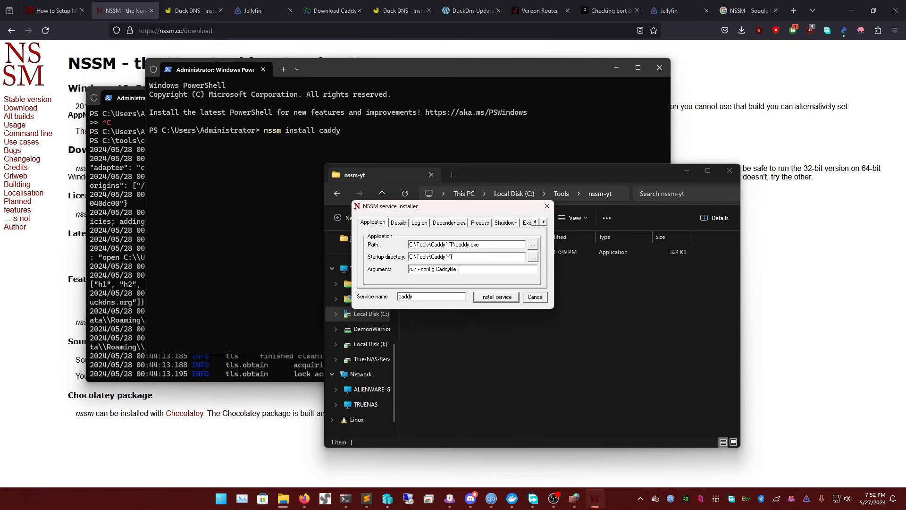
pyautogui.doubleClick(439, 270)
pyautogui.click(463, 268)
# Install the caddy service and start it from PowerShell with nssm start caddy
pyautogui.click(493, 298)
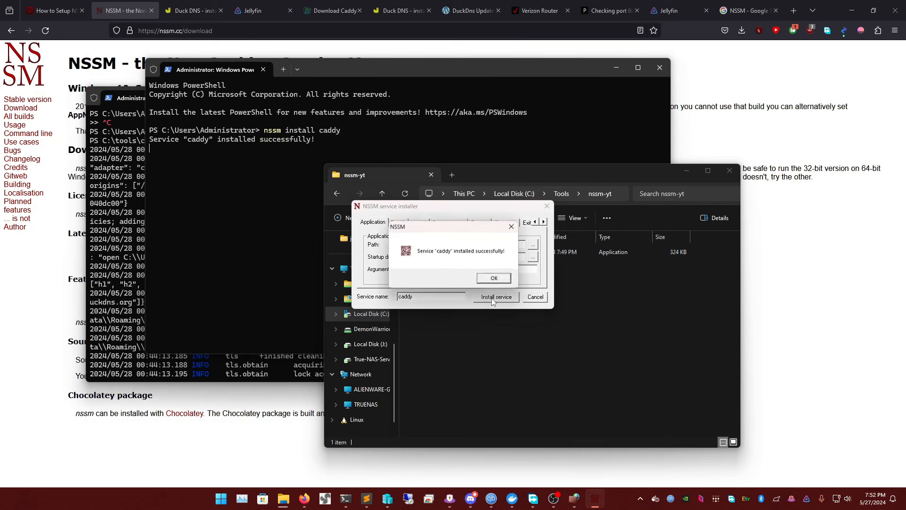
pyautogui.click(493, 280)
pyautogui.click(246, 202)
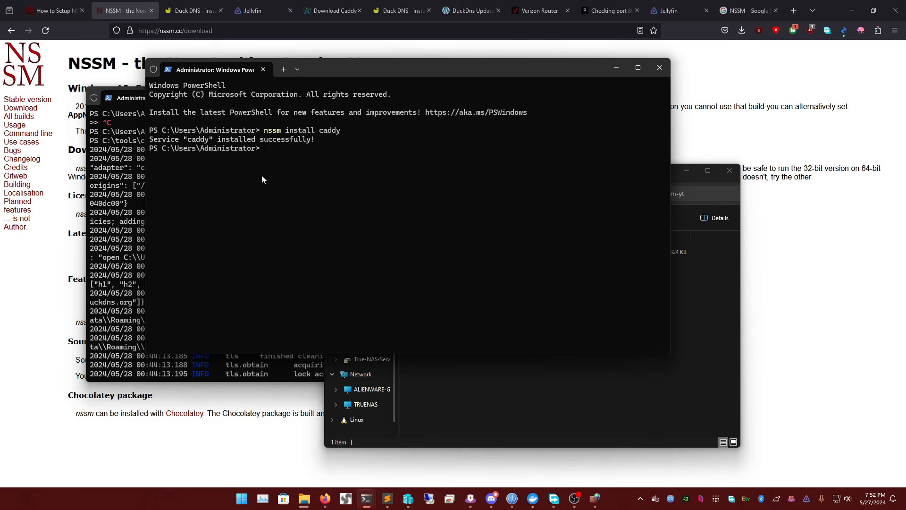
pyautogui.write('nssm start caddy')
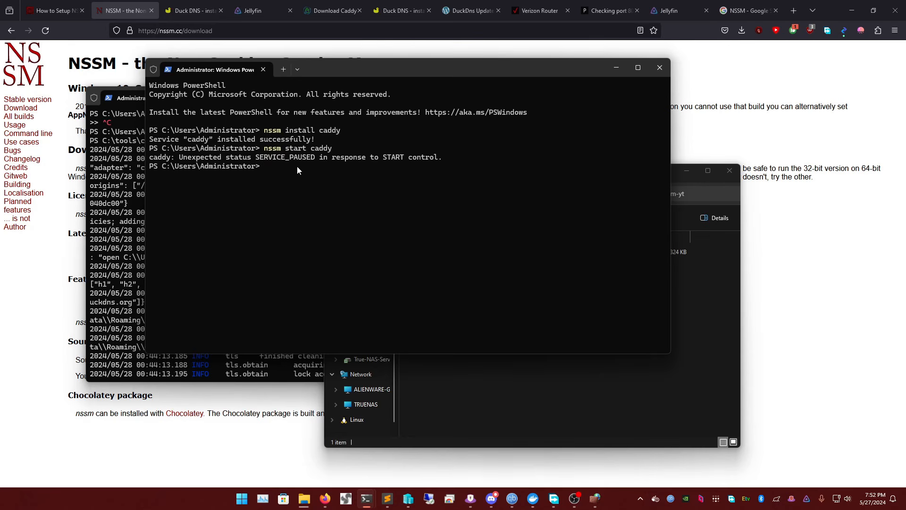
# Stop the manually launched Caddy process in the other PowerShell window and run nssm start caddy again
pyautogui.click(104, 203)
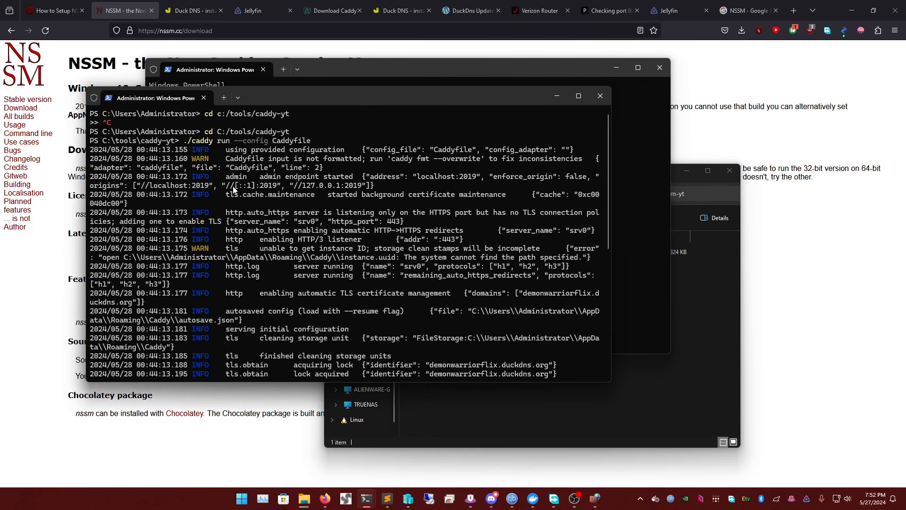
pyautogui.hotkey('ctrl', 'c')
pyautogui.hotkey('ctrl', 'c')
pyautogui.click(401, 72)
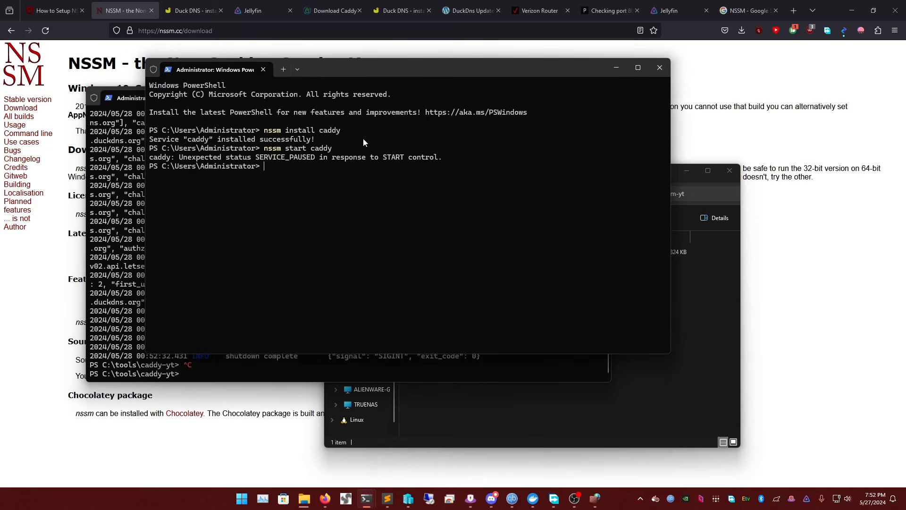
pyautogui.press('Up')
pyautogui.press('Return')
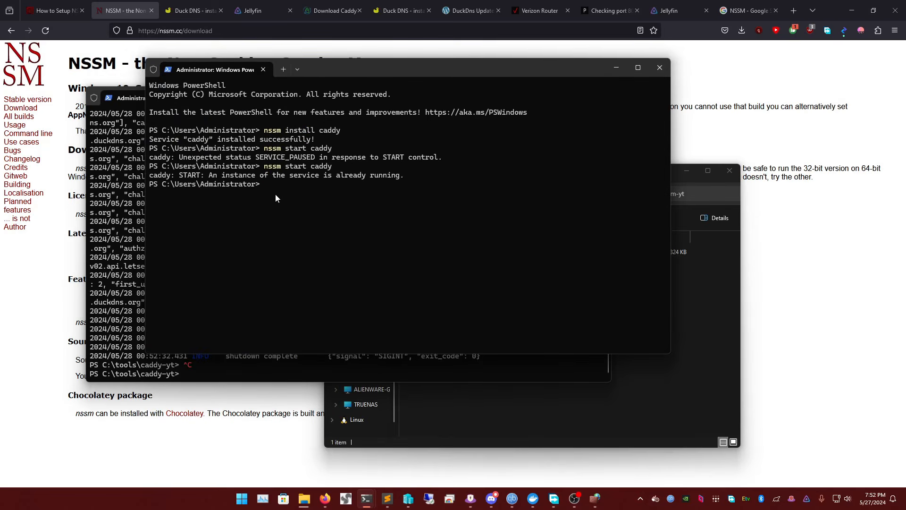
pyautogui.click(670, 13)
pyautogui.moveTo(252, 32); pyautogui.dragTo(494, 44)
pyautogui.press('BackSpace')
pyautogui.press('Escape')
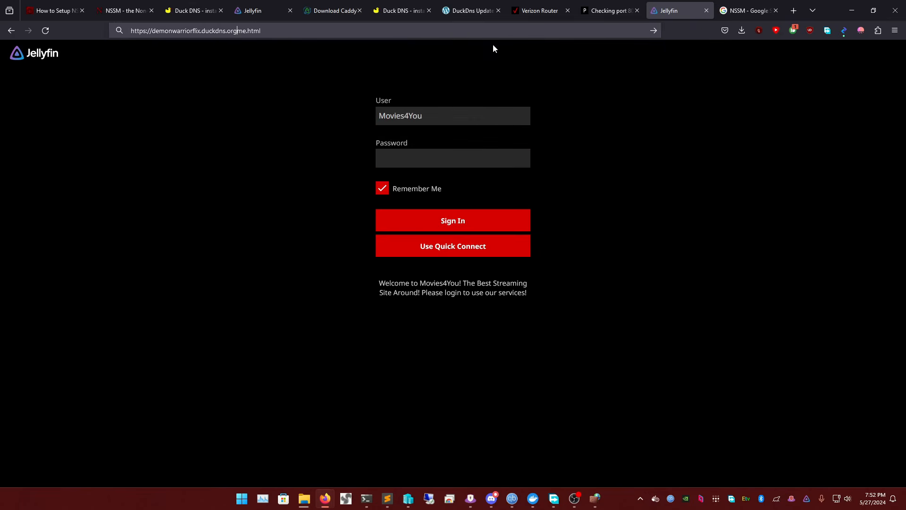
pyautogui.press('Return')
pyautogui.click(434, 31)
pyautogui.click(434, 31)
pyautogui.press('BackSpace')
pyautogui.press('BackSpace')
pyautogui.press('BackSpace')
pyautogui.press('BackSpace')
pyautogui.press('BackSpace')
pyautogui.press('BackSpace')
pyautogui.press('BackSpace')
pyautogui.press('BackSpace')
pyautogui.write('g')
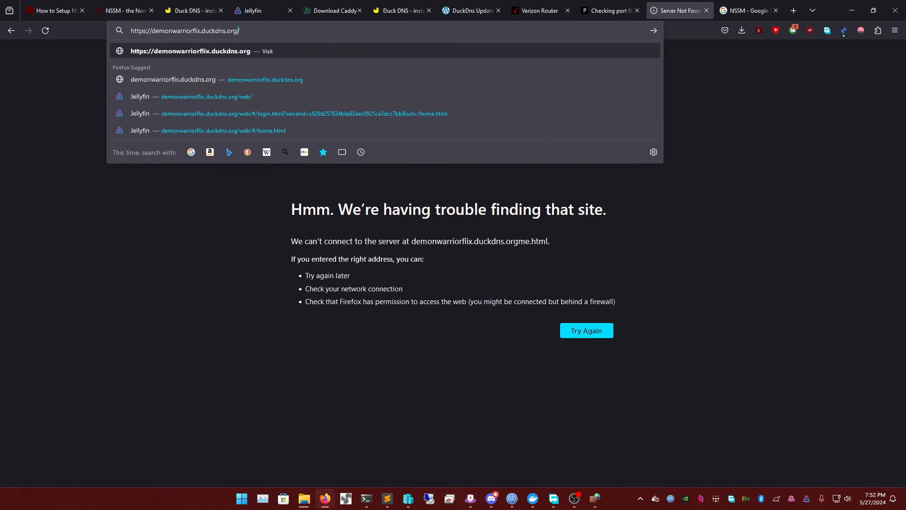
pyautogui.press('Return')
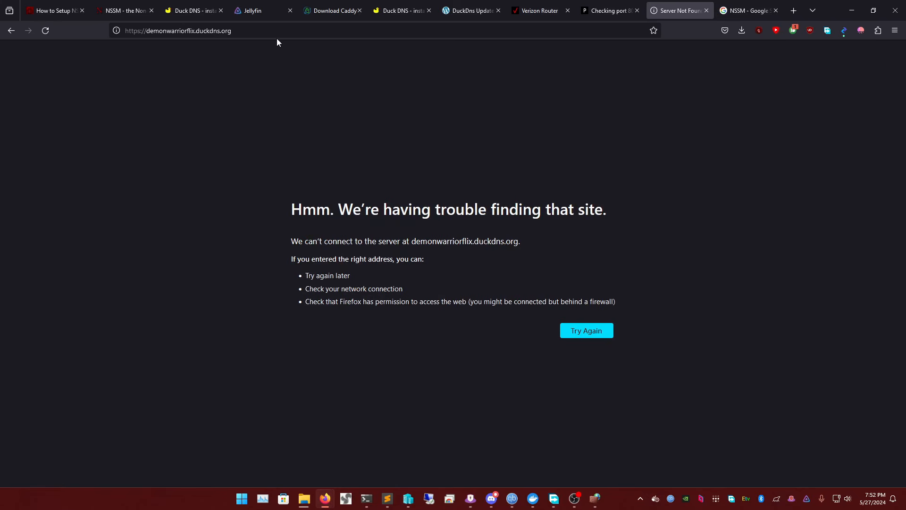
pyautogui.click(277, 31)
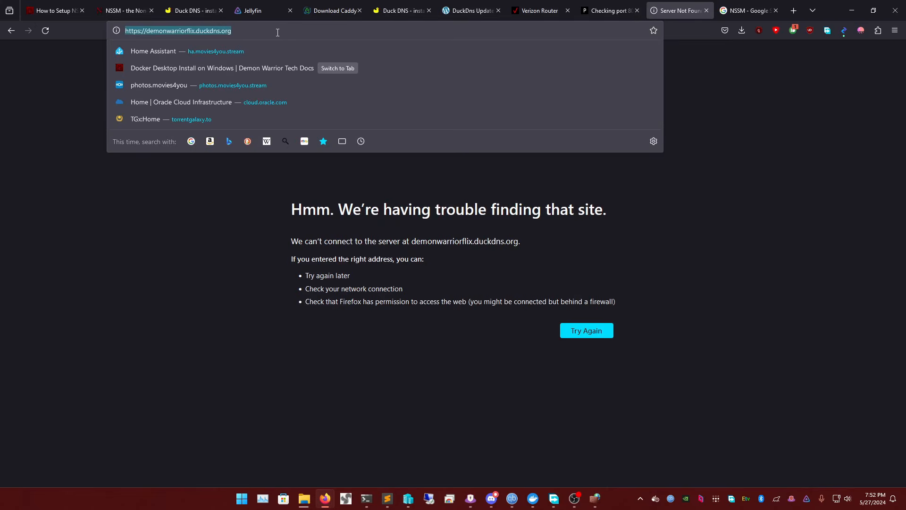
pyautogui.press('Return')
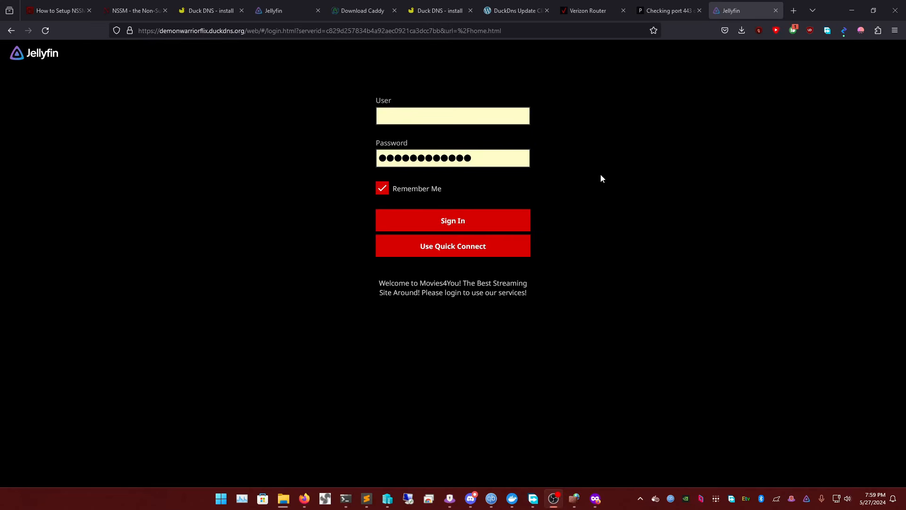
pyautogui.click(420, 123)
pyautogui.click(637, 140)
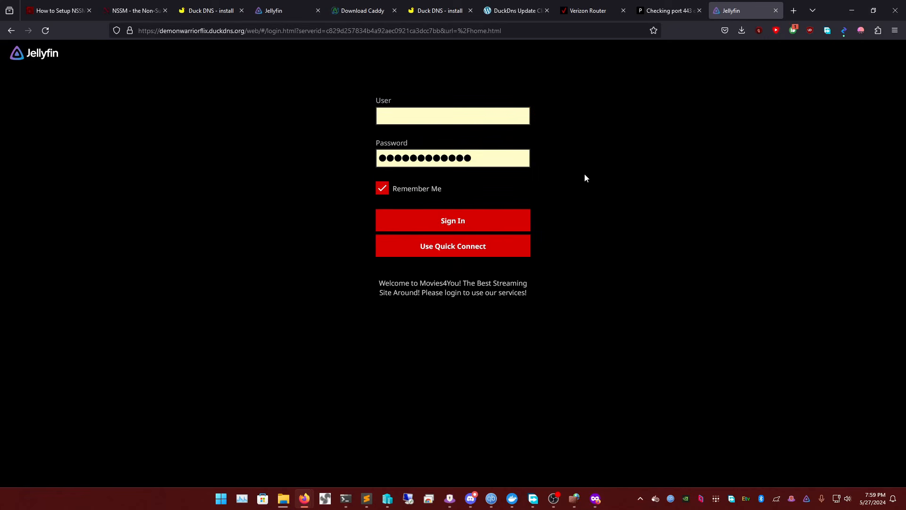
pyautogui.click(667, 11)
pyautogui.click(732, 10)
# Review the How to Setup NSSM guide's instructions for auto-starting Caddy on the Demon Warrior Tech Docs site
pyautogui.click(57, 11)
pyautogui.scroll(-1, 448, 276)
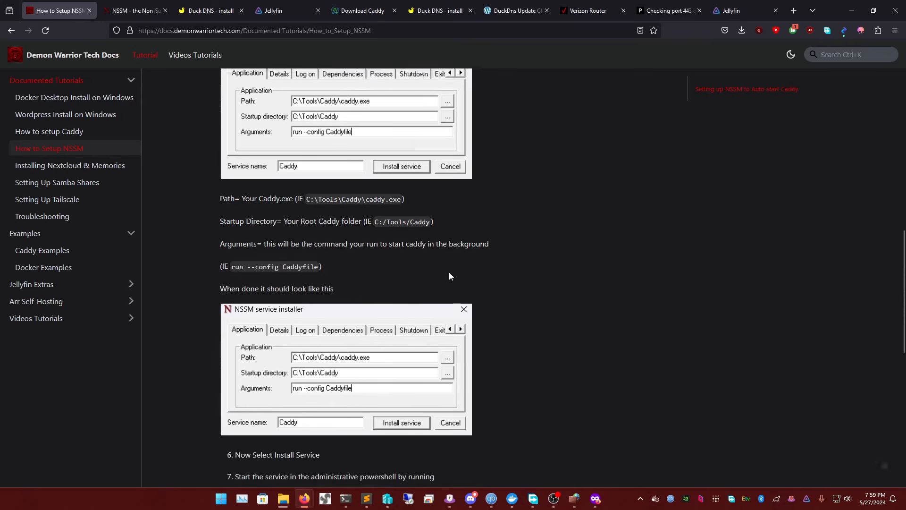
pyautogui.scroll(-10, 449, 276)
pyautogui.scroll(14, 477, 316)
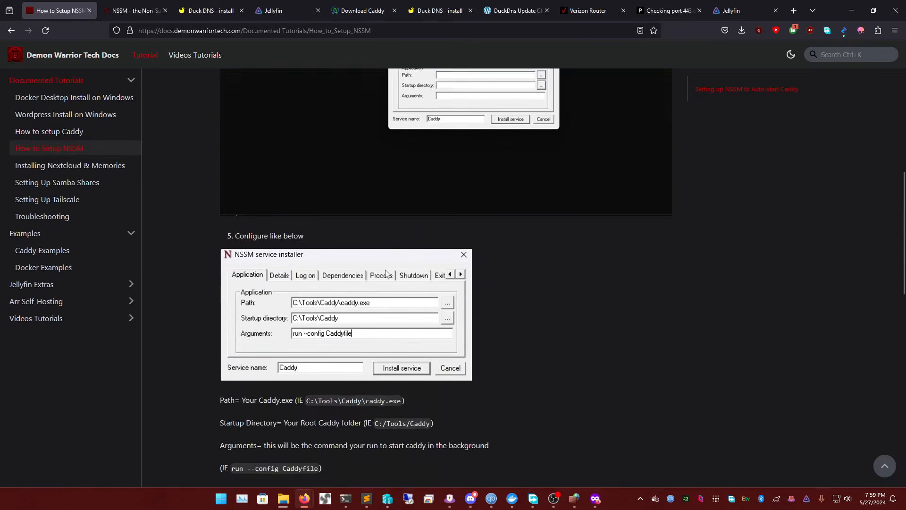
pyautogui.scroll(9, 386, 273)
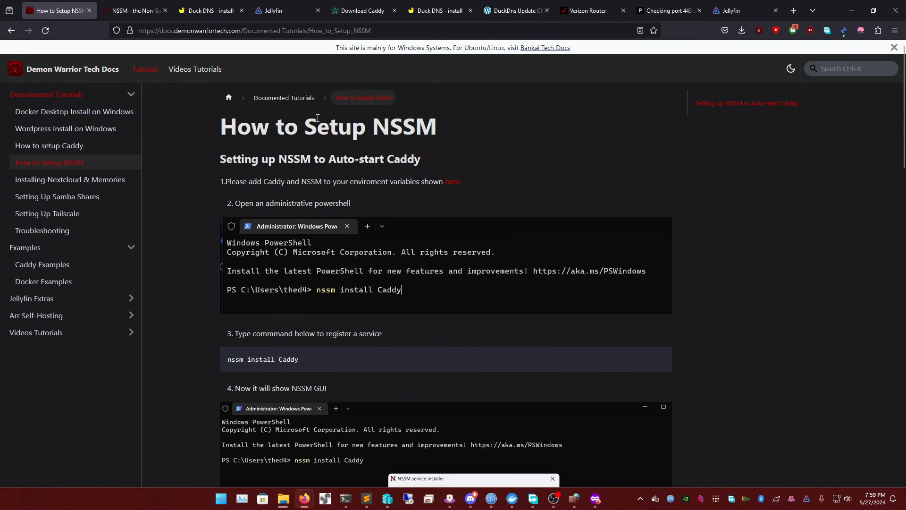
pyautogui.scroll(-5, 316, 178)
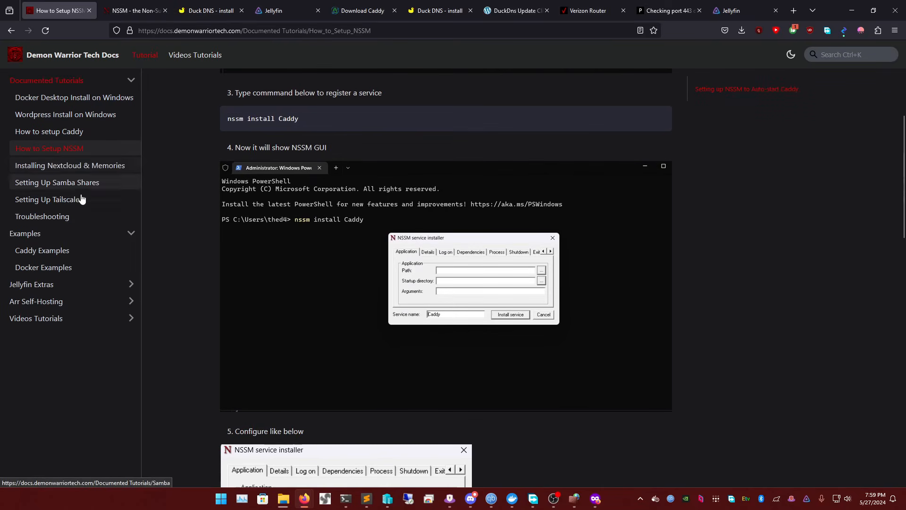
# Look through the Docker Examples, Caddy Examples and Jellyfin Extras pages, including the community links in the footer
pyautogui.click(53, 265)
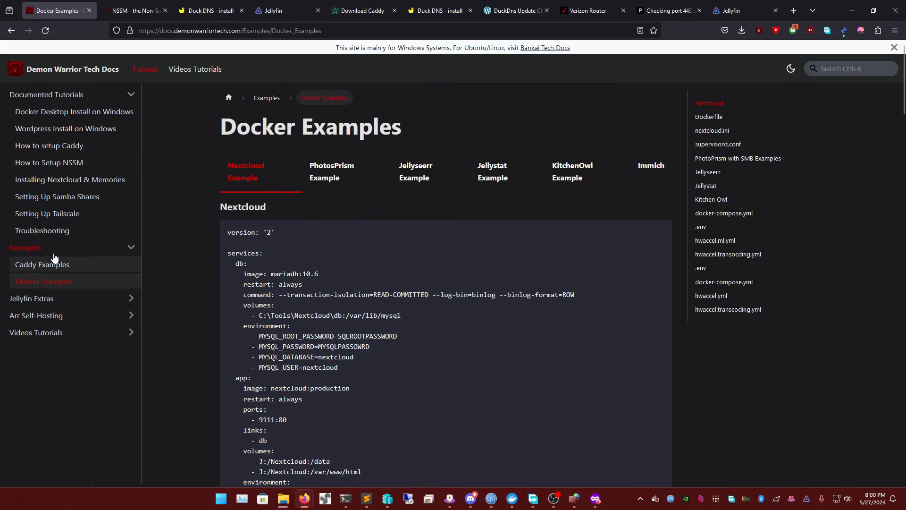
pyautogui.click(56, 263)
pyautogui.scroll(-3, 59, 281)
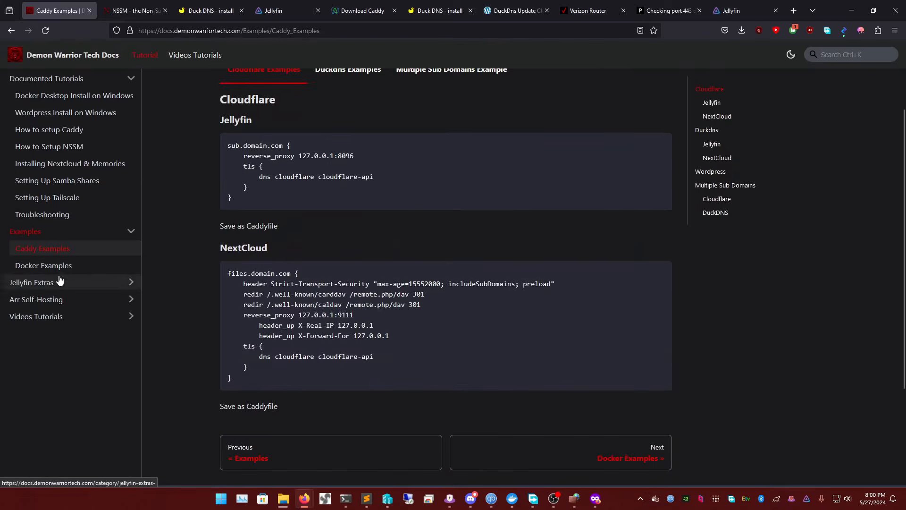
pyautogui.click(55, 283)
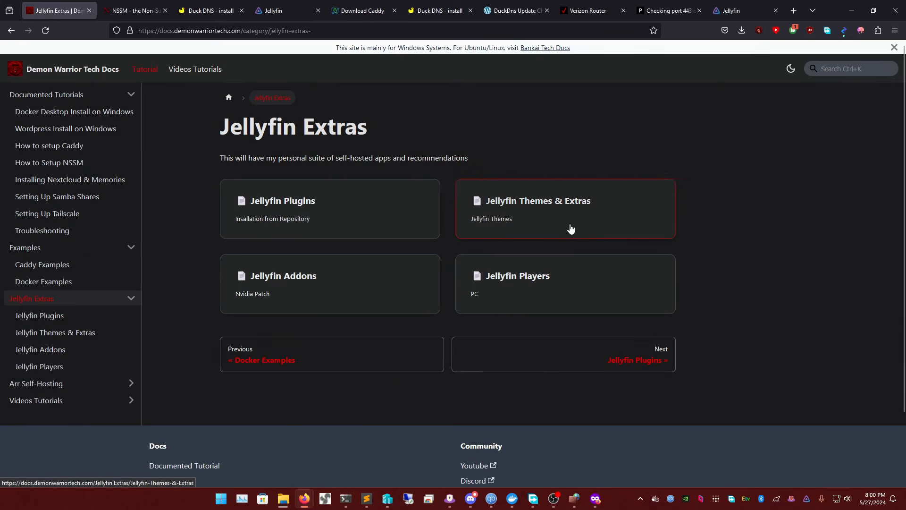
pyautogui.scroll(-2, 69, 337)
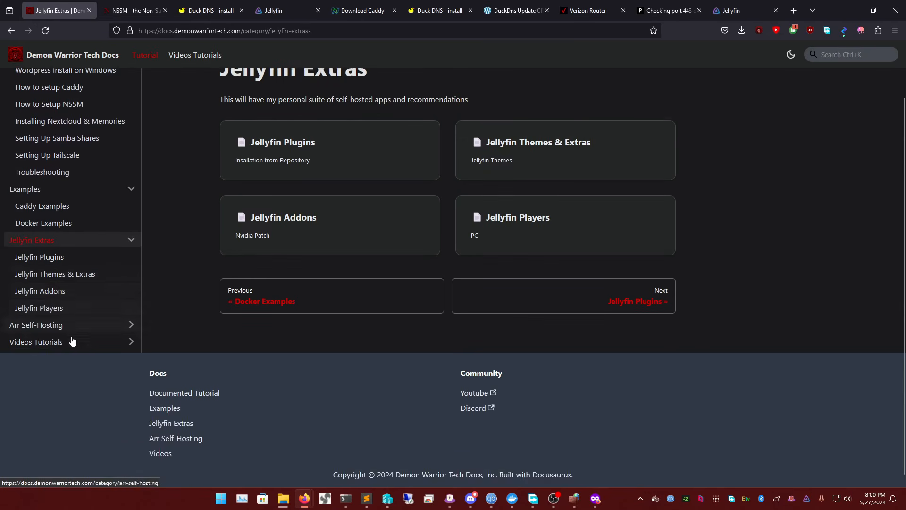
pyautogui.scroll(2, 66, 335)
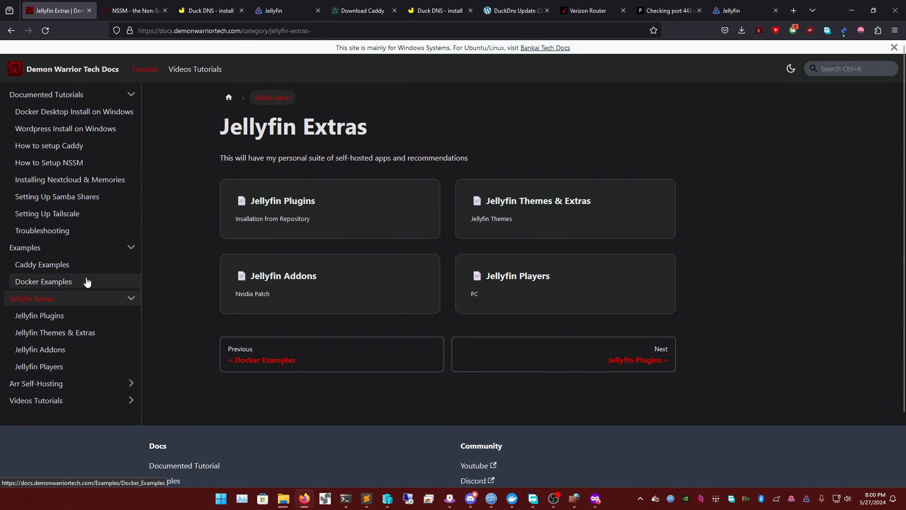
pyautogui.moveTo(471, 498)
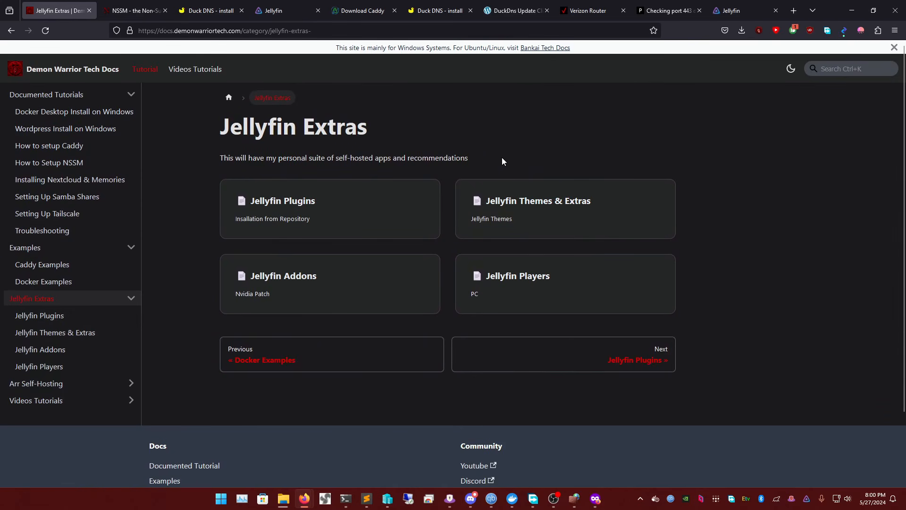
pyautogui.scroll(-2, 548, 162)
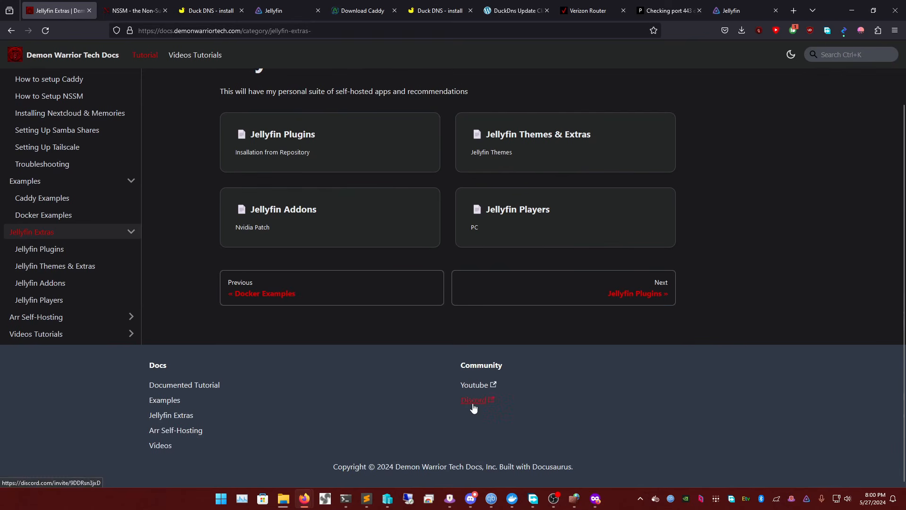